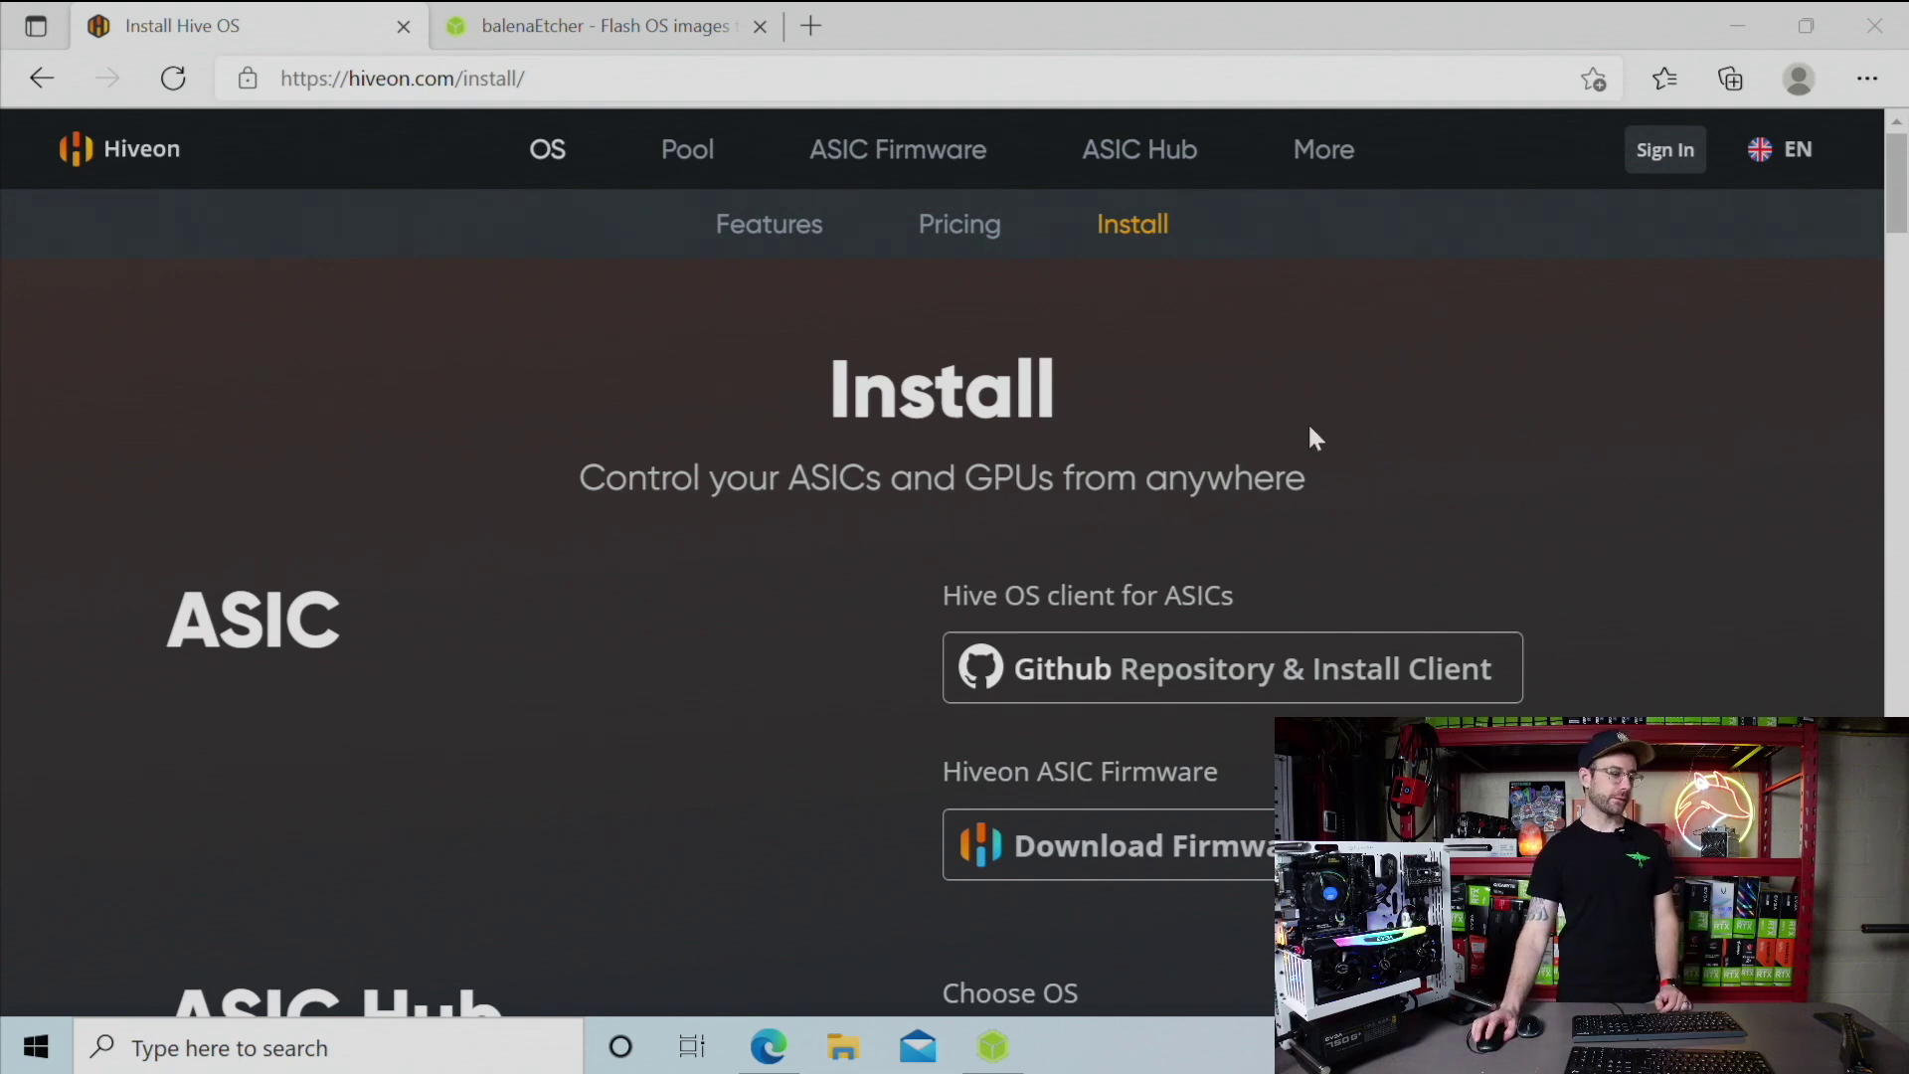
Scroll the Hiveon install page down to the GPU Hiveos-0.6-212-stable image with Torrent and ZIP downloads
{"action": "scroll", "coordinate": [1308, 422], "scroll_direction": "down", "scroll_amount": 7}
{"action": "scroll", "coordinate": [1308, 440], "scroll_direction": "down", "scroll_amount": 3}
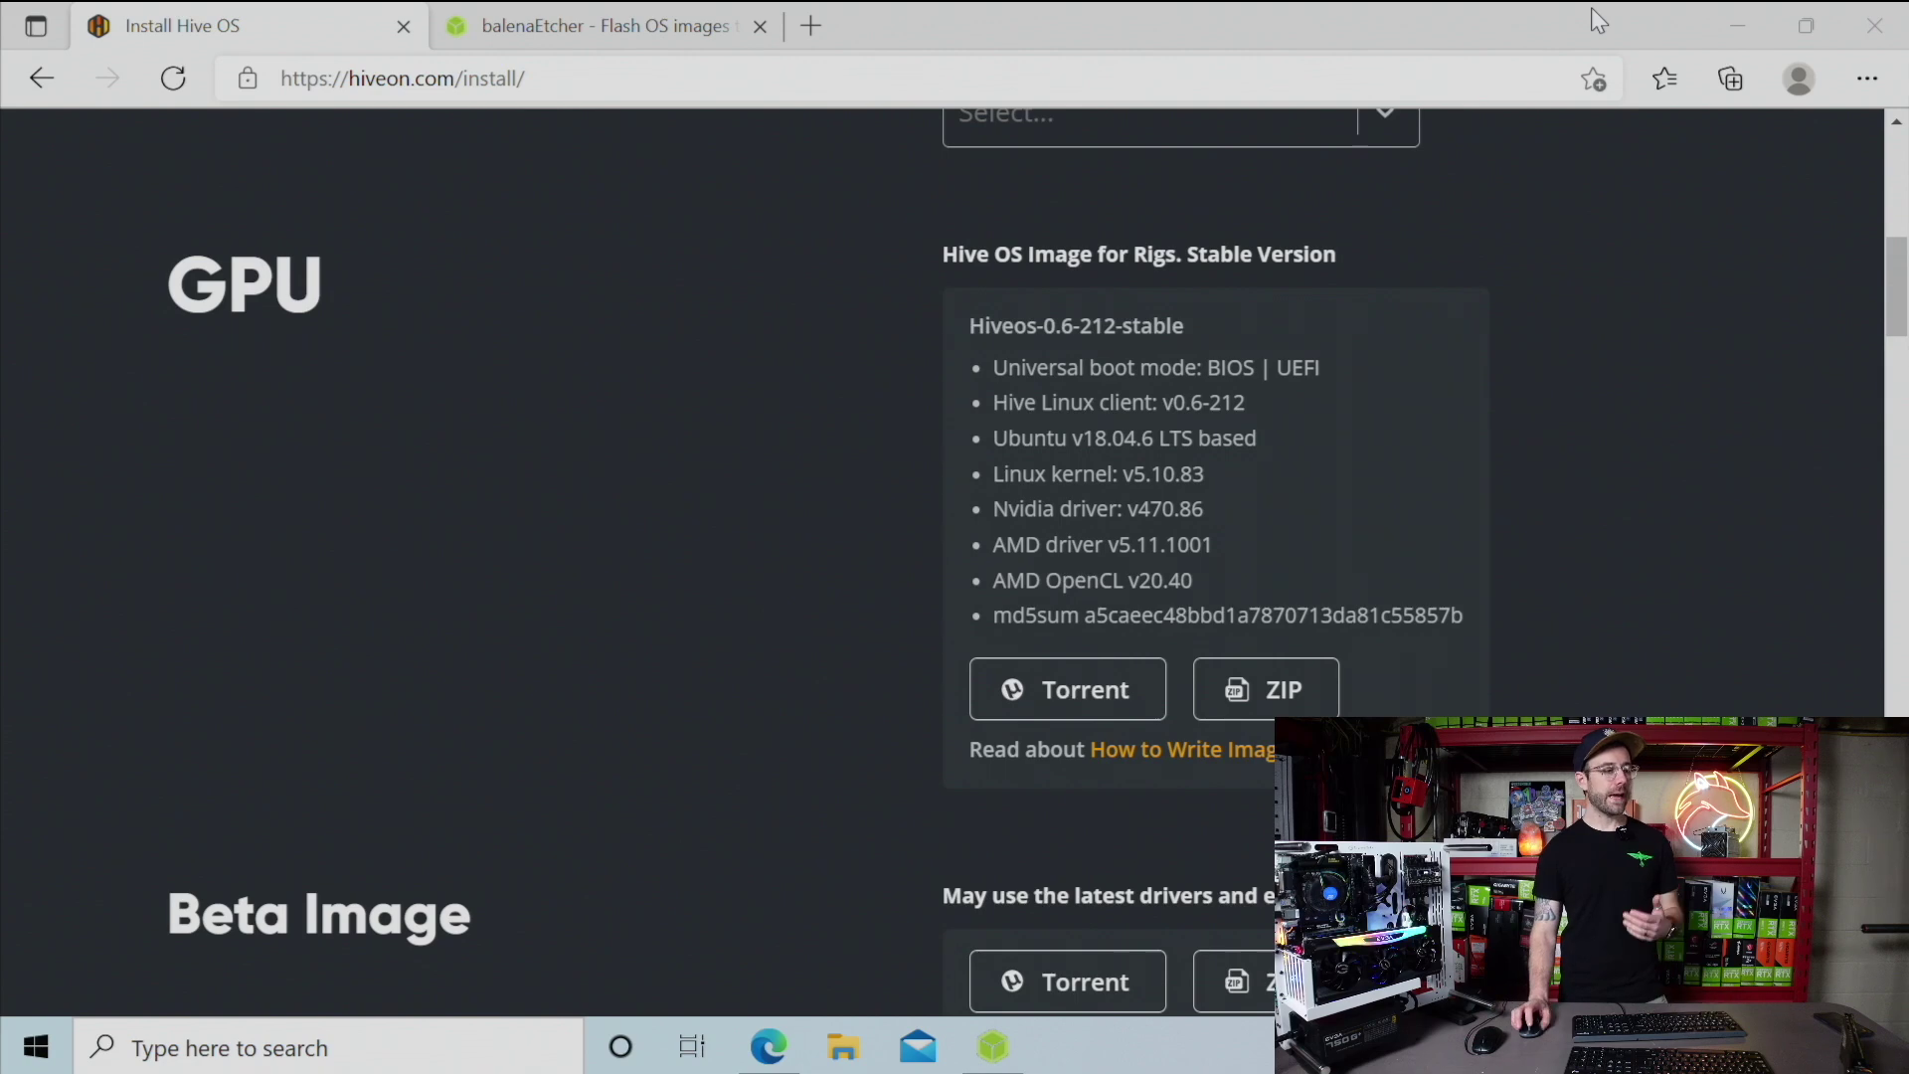
Switch to the balenaEtcher download page tab
{"action": "left_click", "coordinate": [575, 29]}
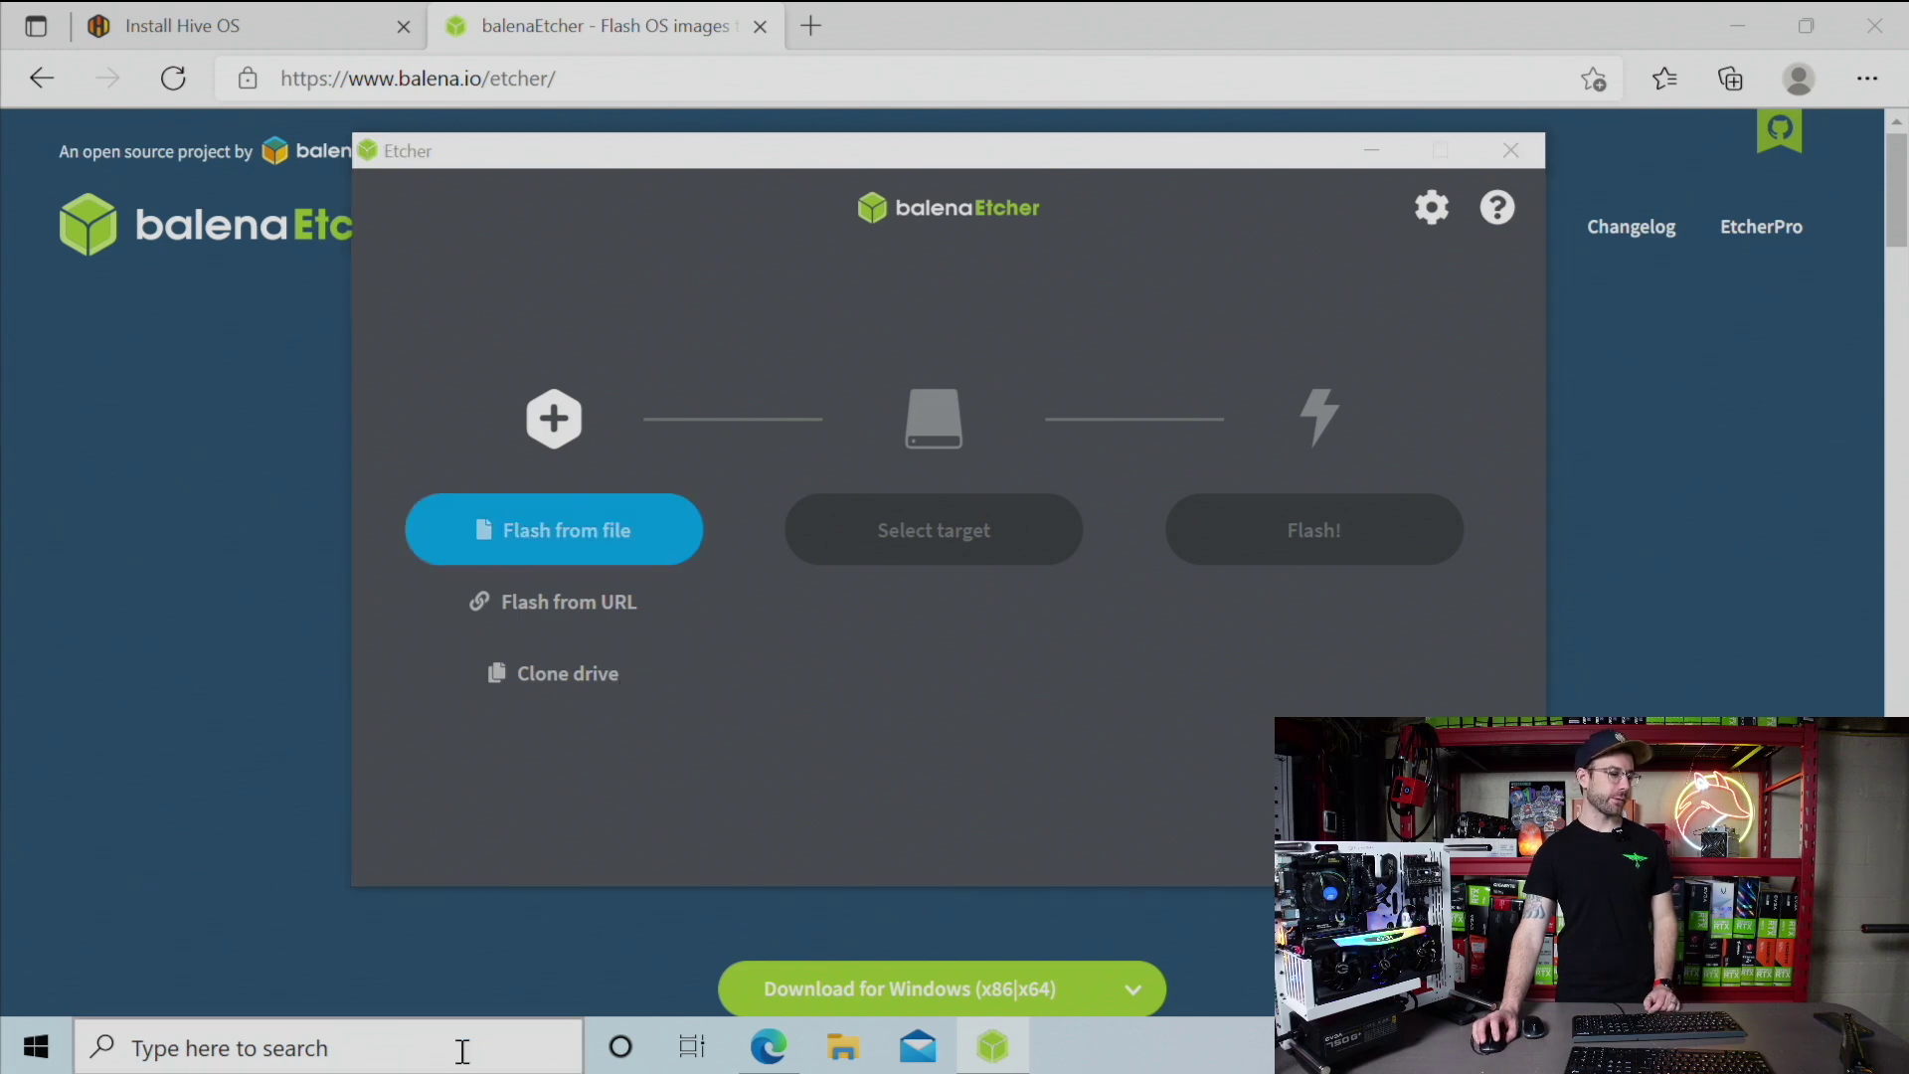
Open Disk Management via 'disk manage' and start a New Simple Volume on Disk 0's unallocated space
{"action": "left_click", "coordinate": [460, 1047]}
{"action": "type", "text": "di"}
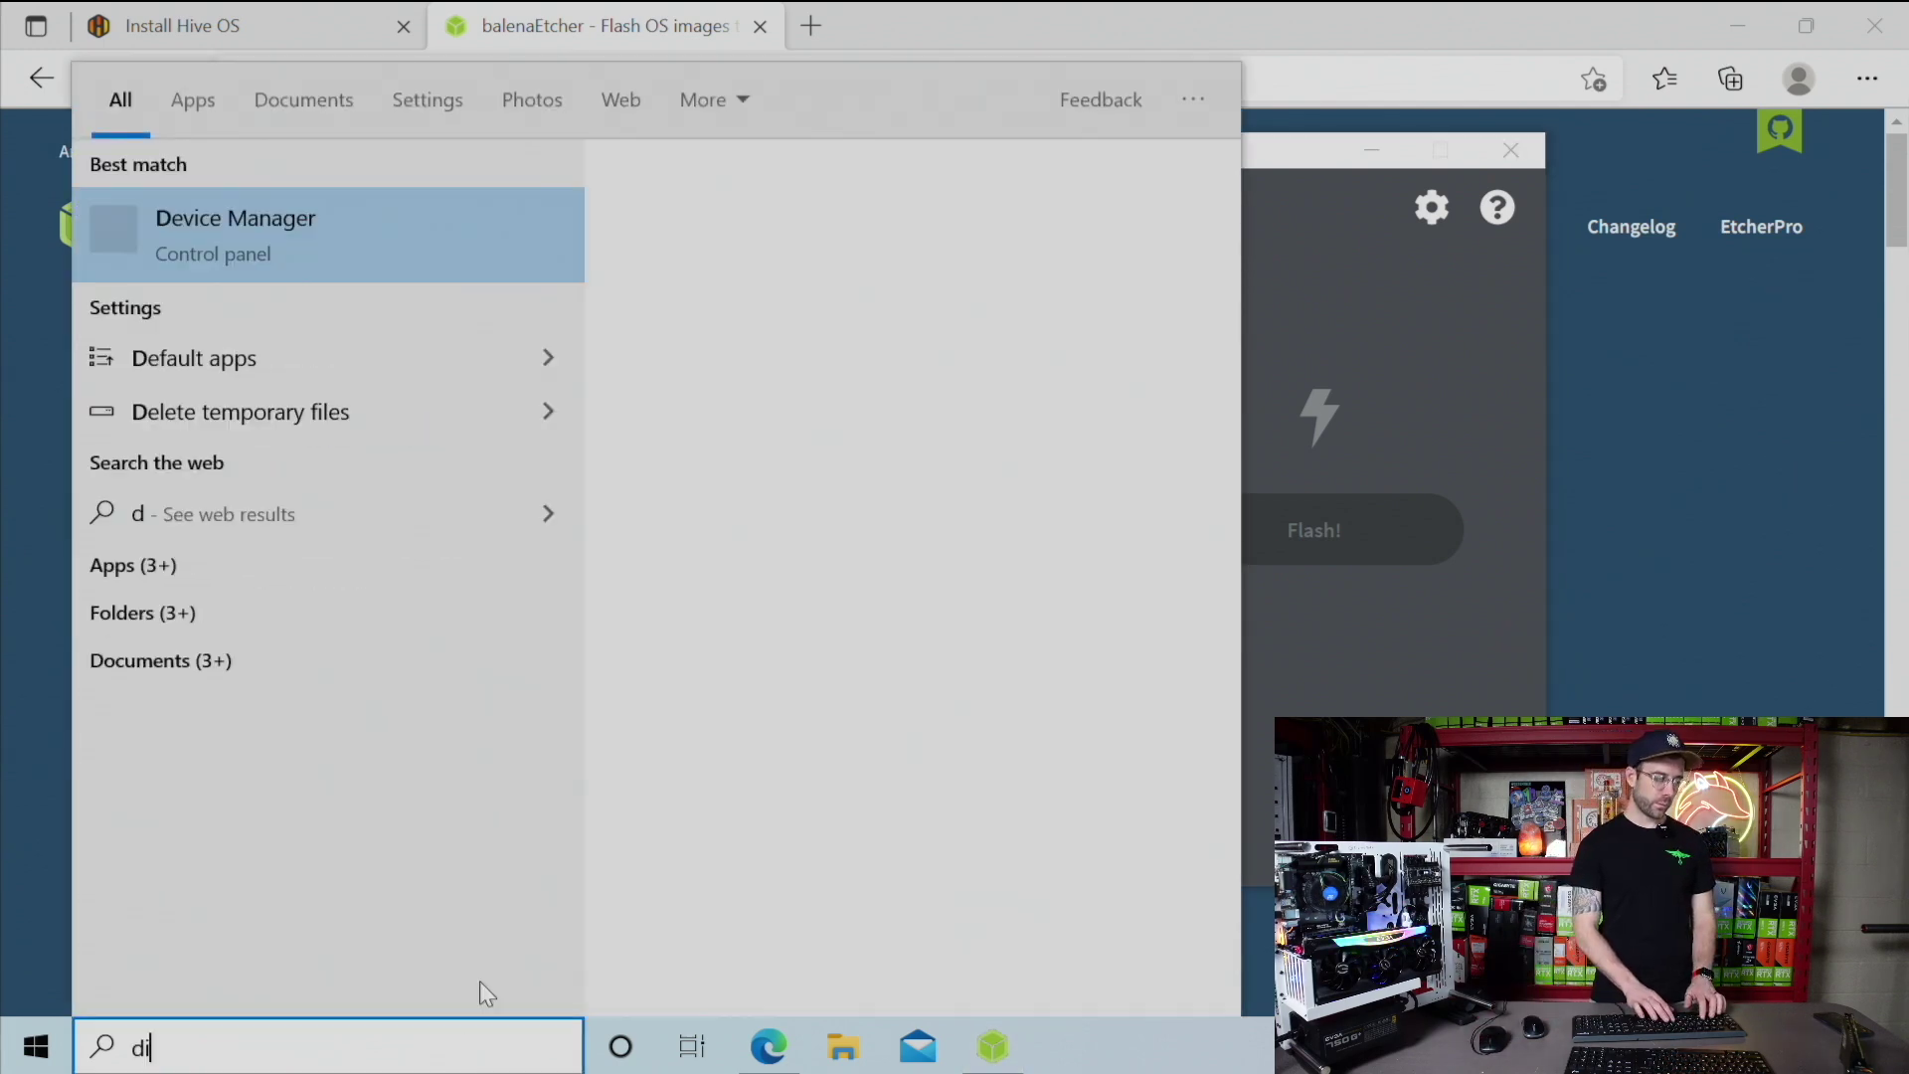
{"action": "type", "text": "sk manage"}
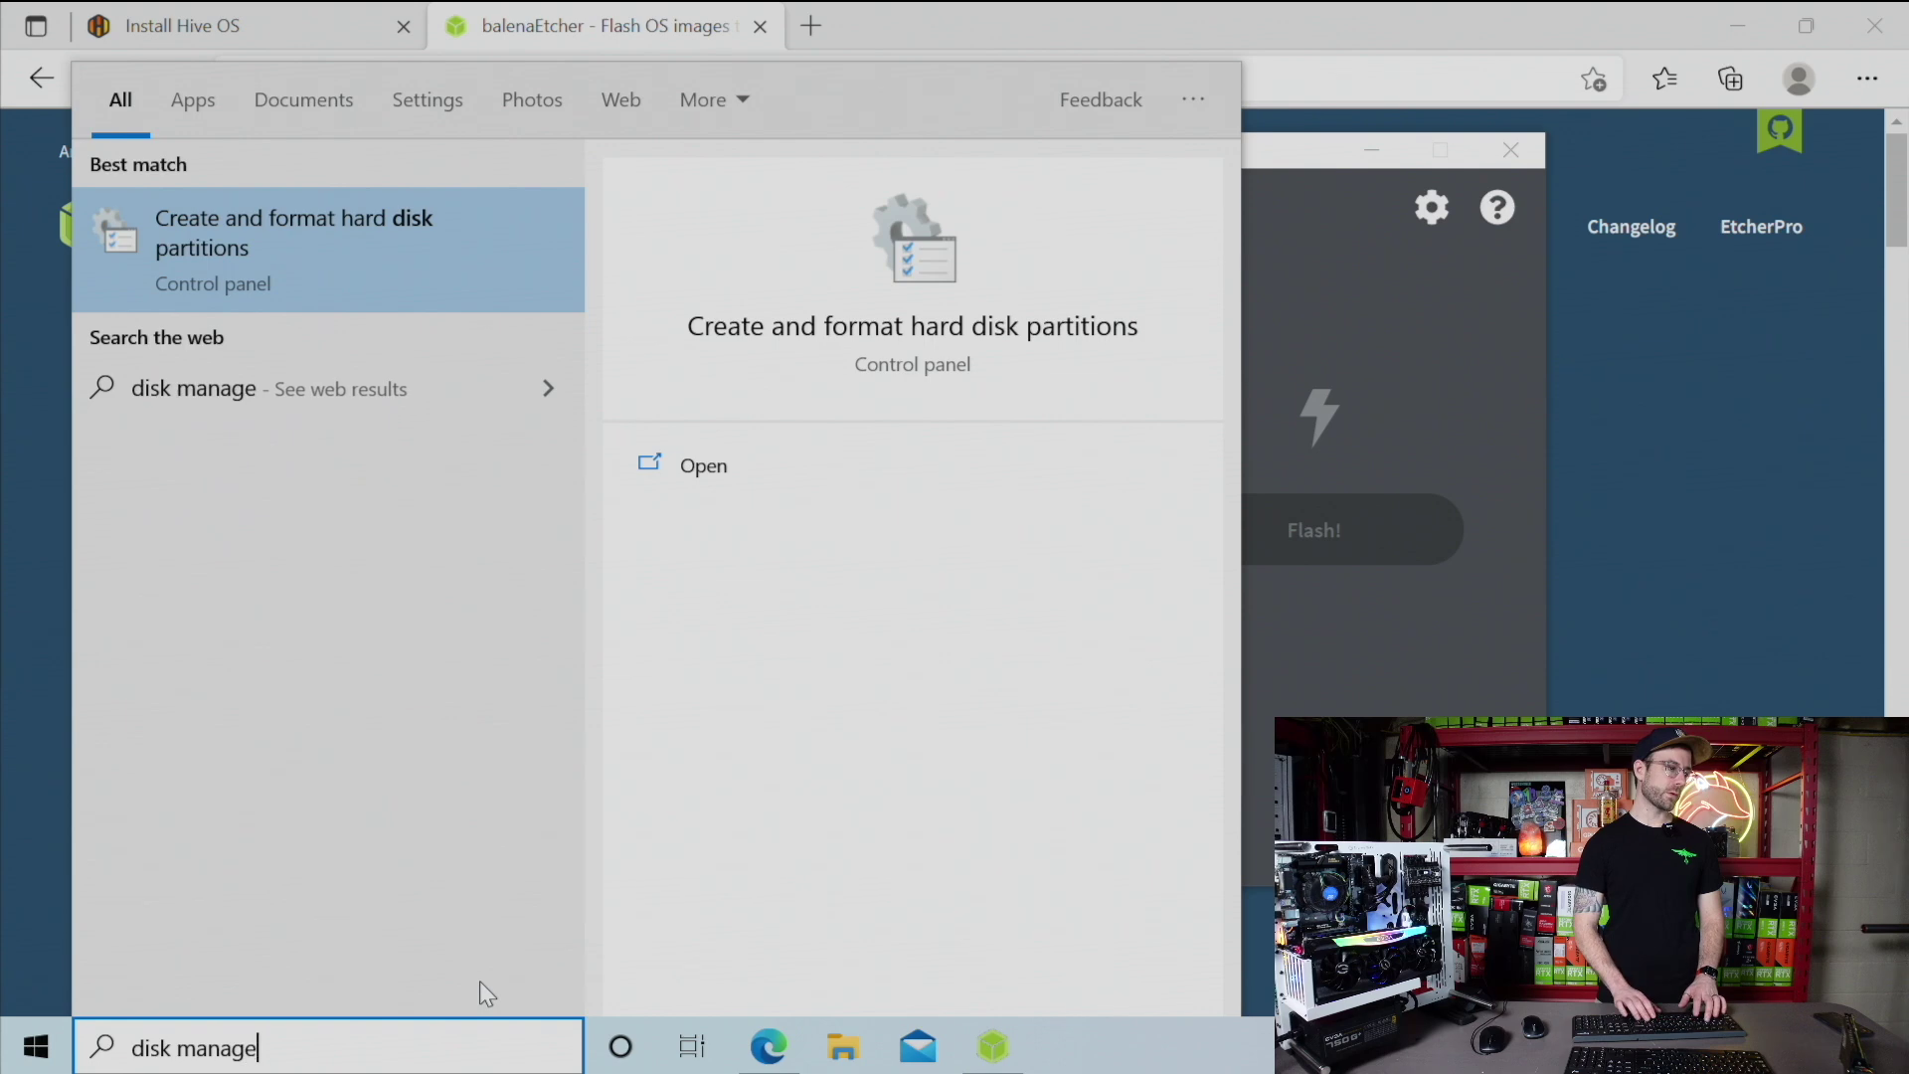
{"action": "key", "text": "Return"}
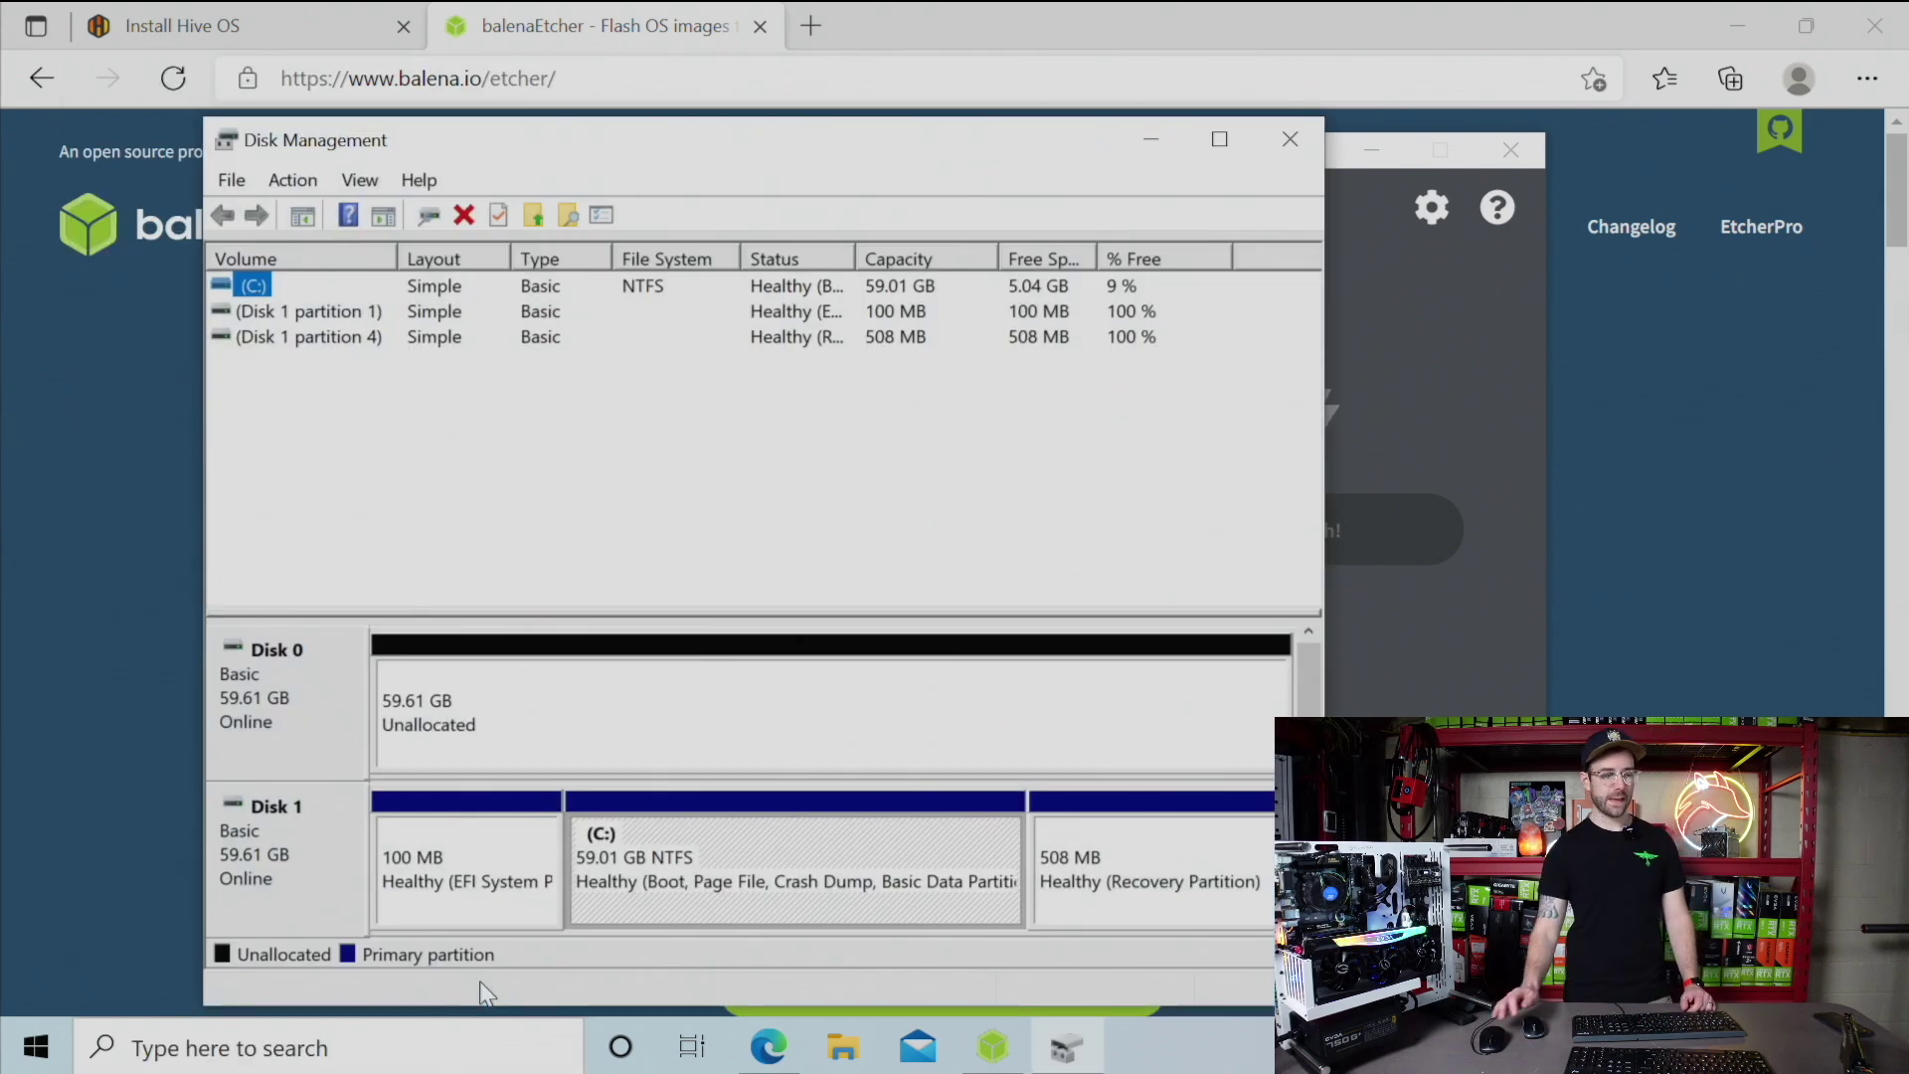
{"action": "left_click", "coordinate": [525, 738]}
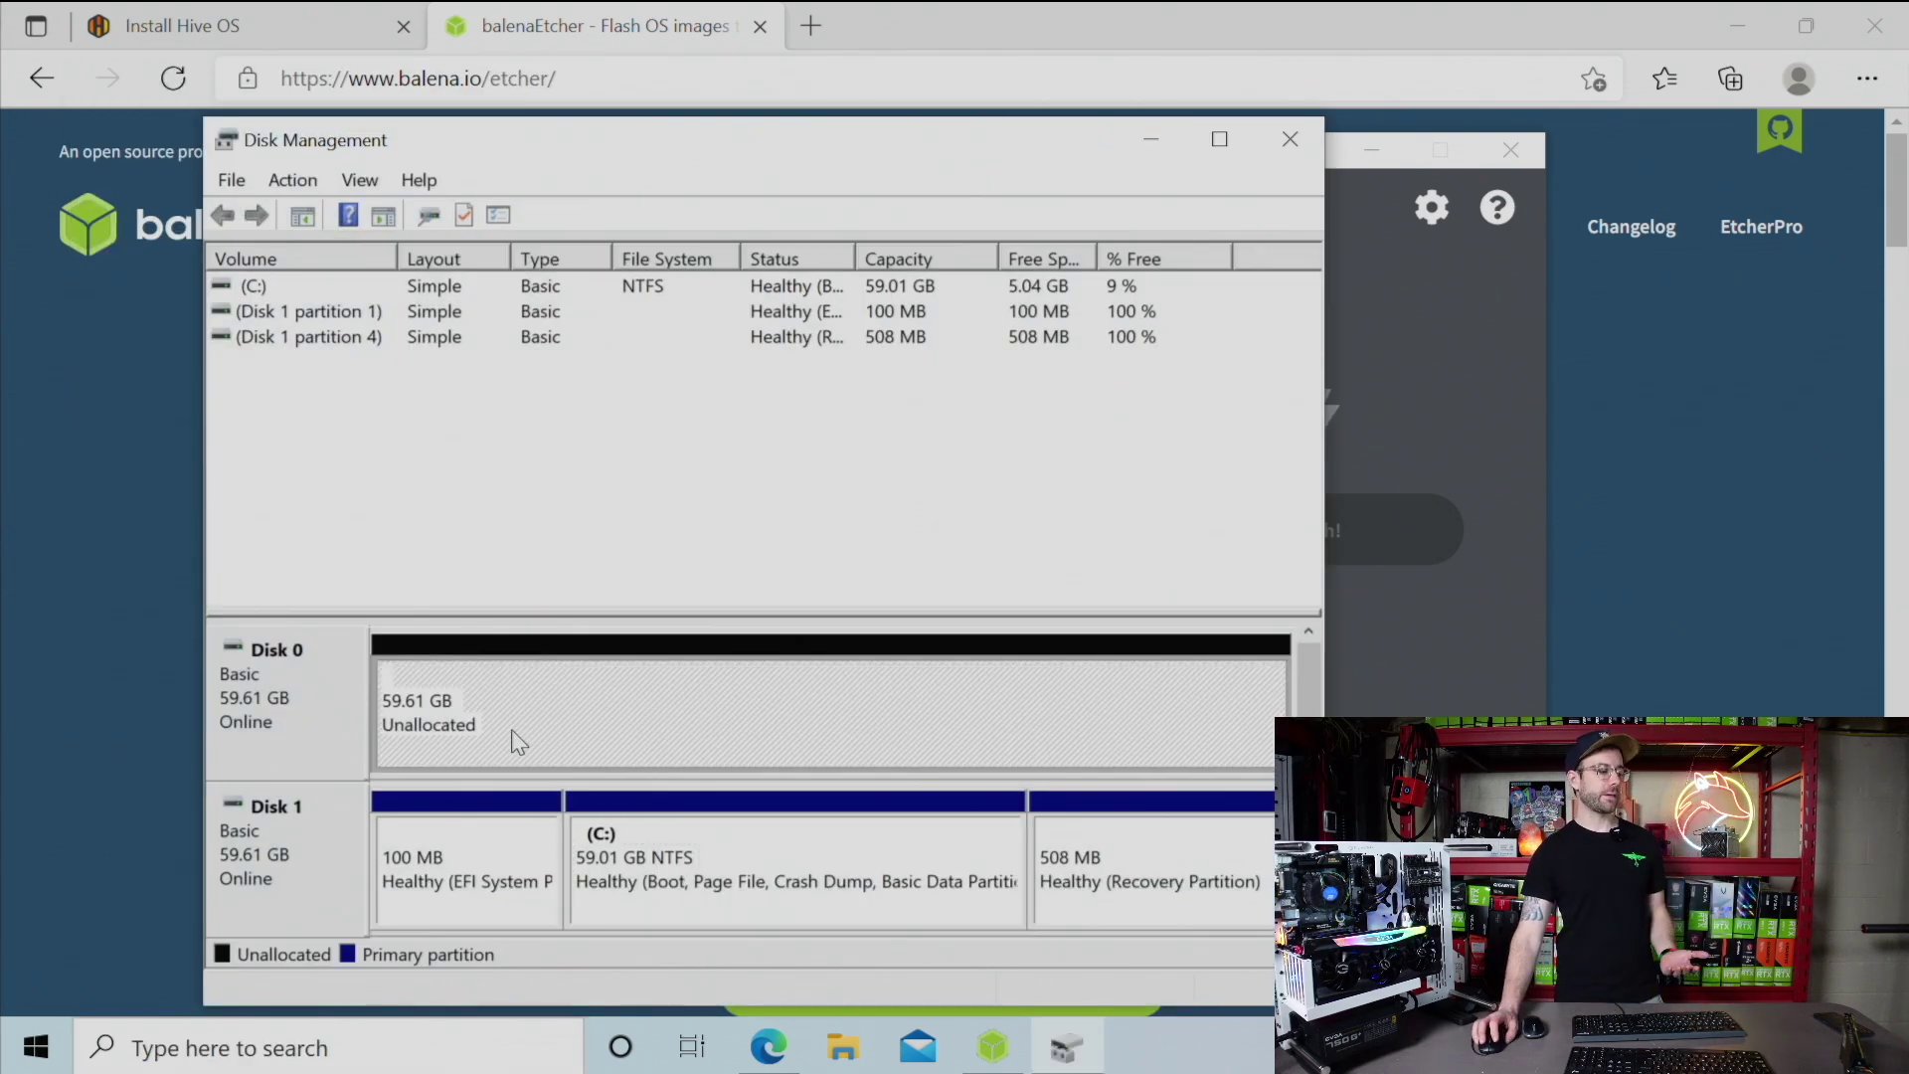
{"action": "right_click", "coordinate": [560, 704]}
{"action": "left_click", "coordinate": [653, 723]}
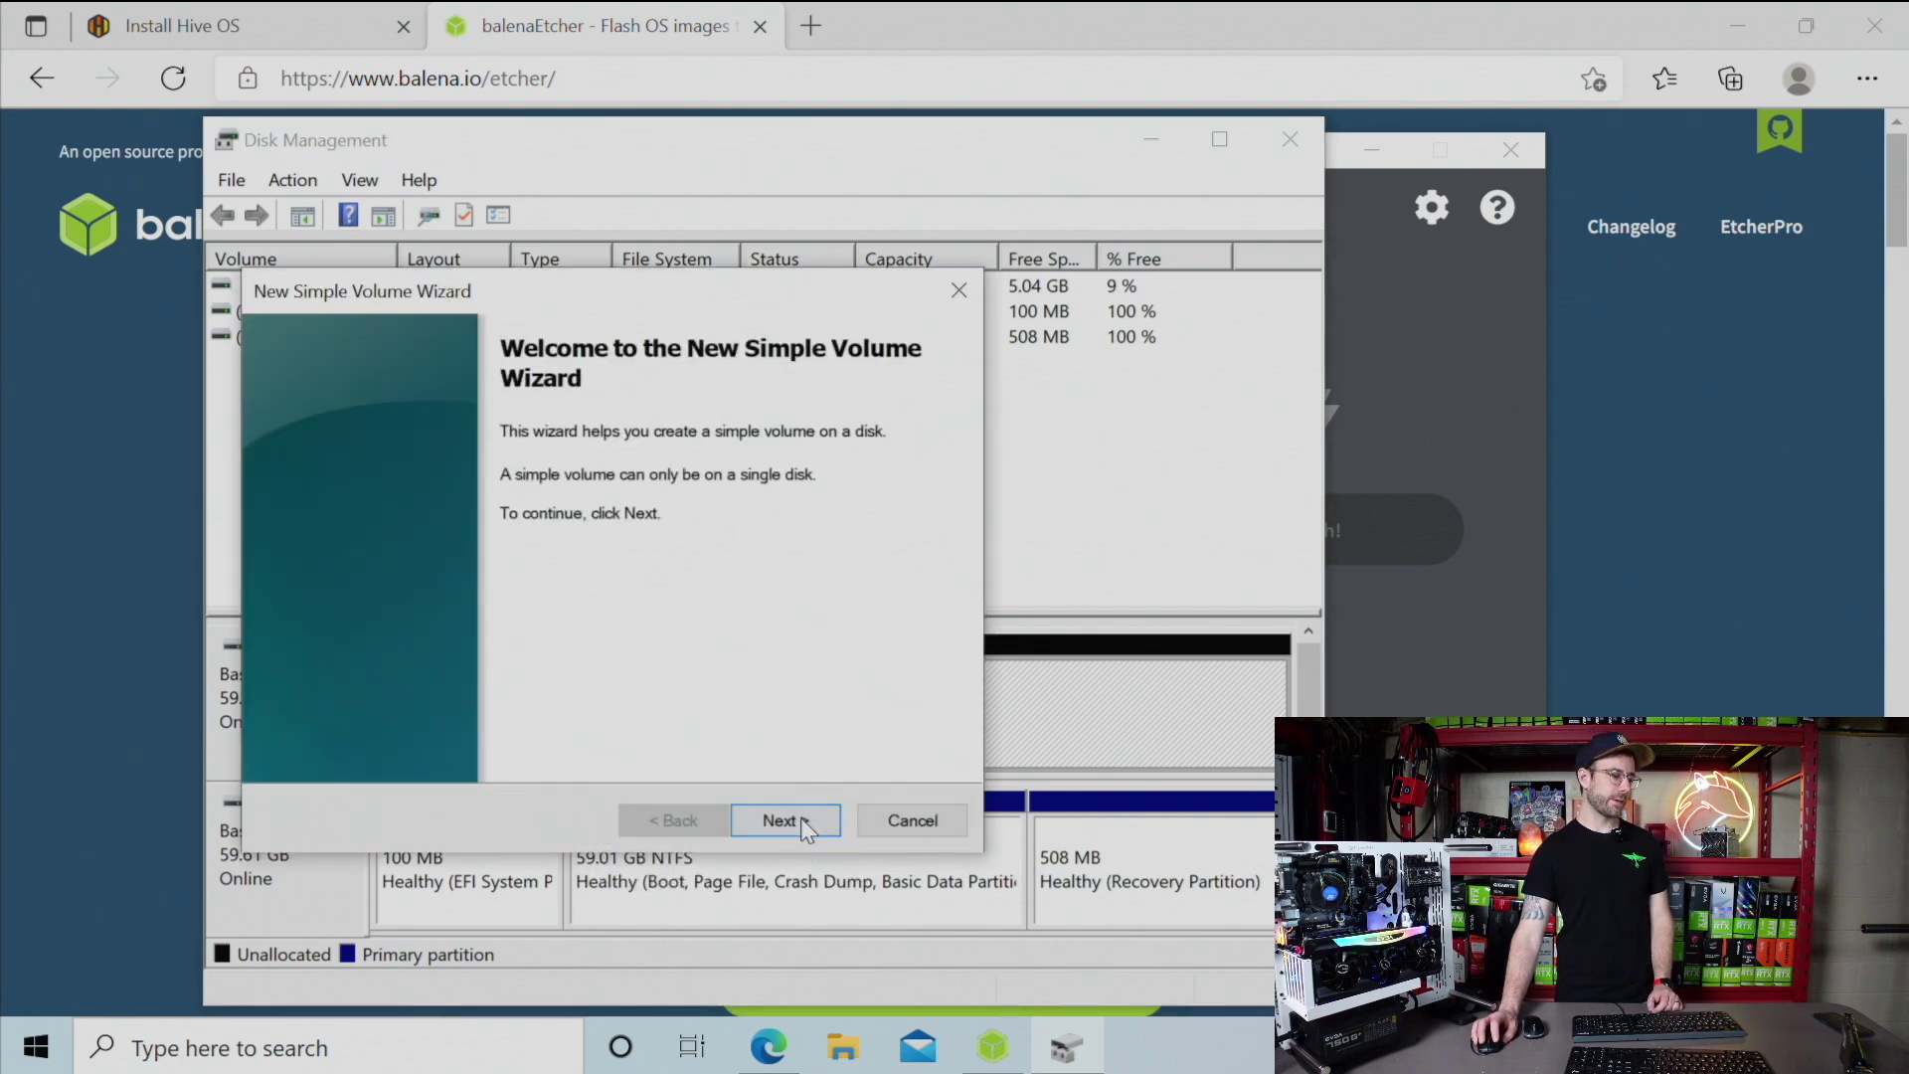
Create the full-size volume with drive letter D and label HIVE
{"action": "left_click", "coordinate": [796, 815]}
{"action": "left_click", "coordinate": [795, 823]}
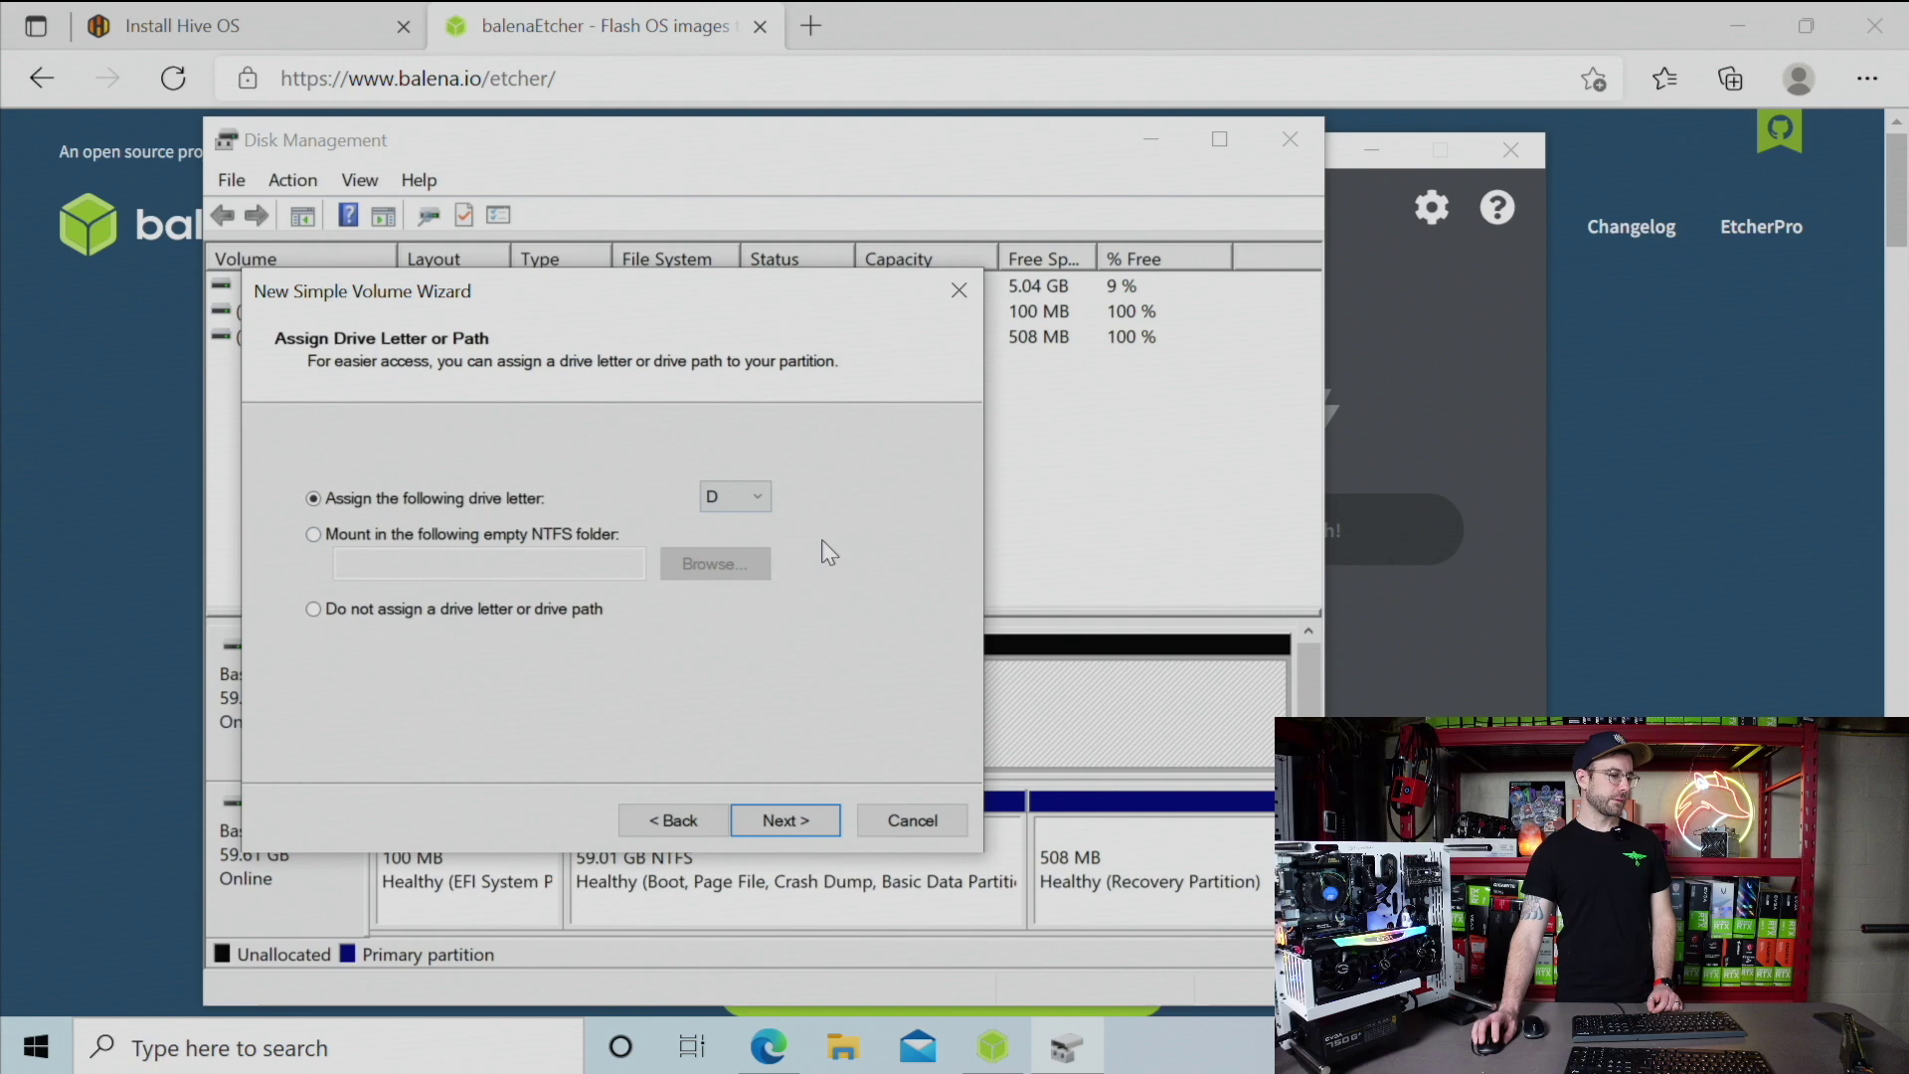
{"action": "left_click", "coordinate": [791, 825]}
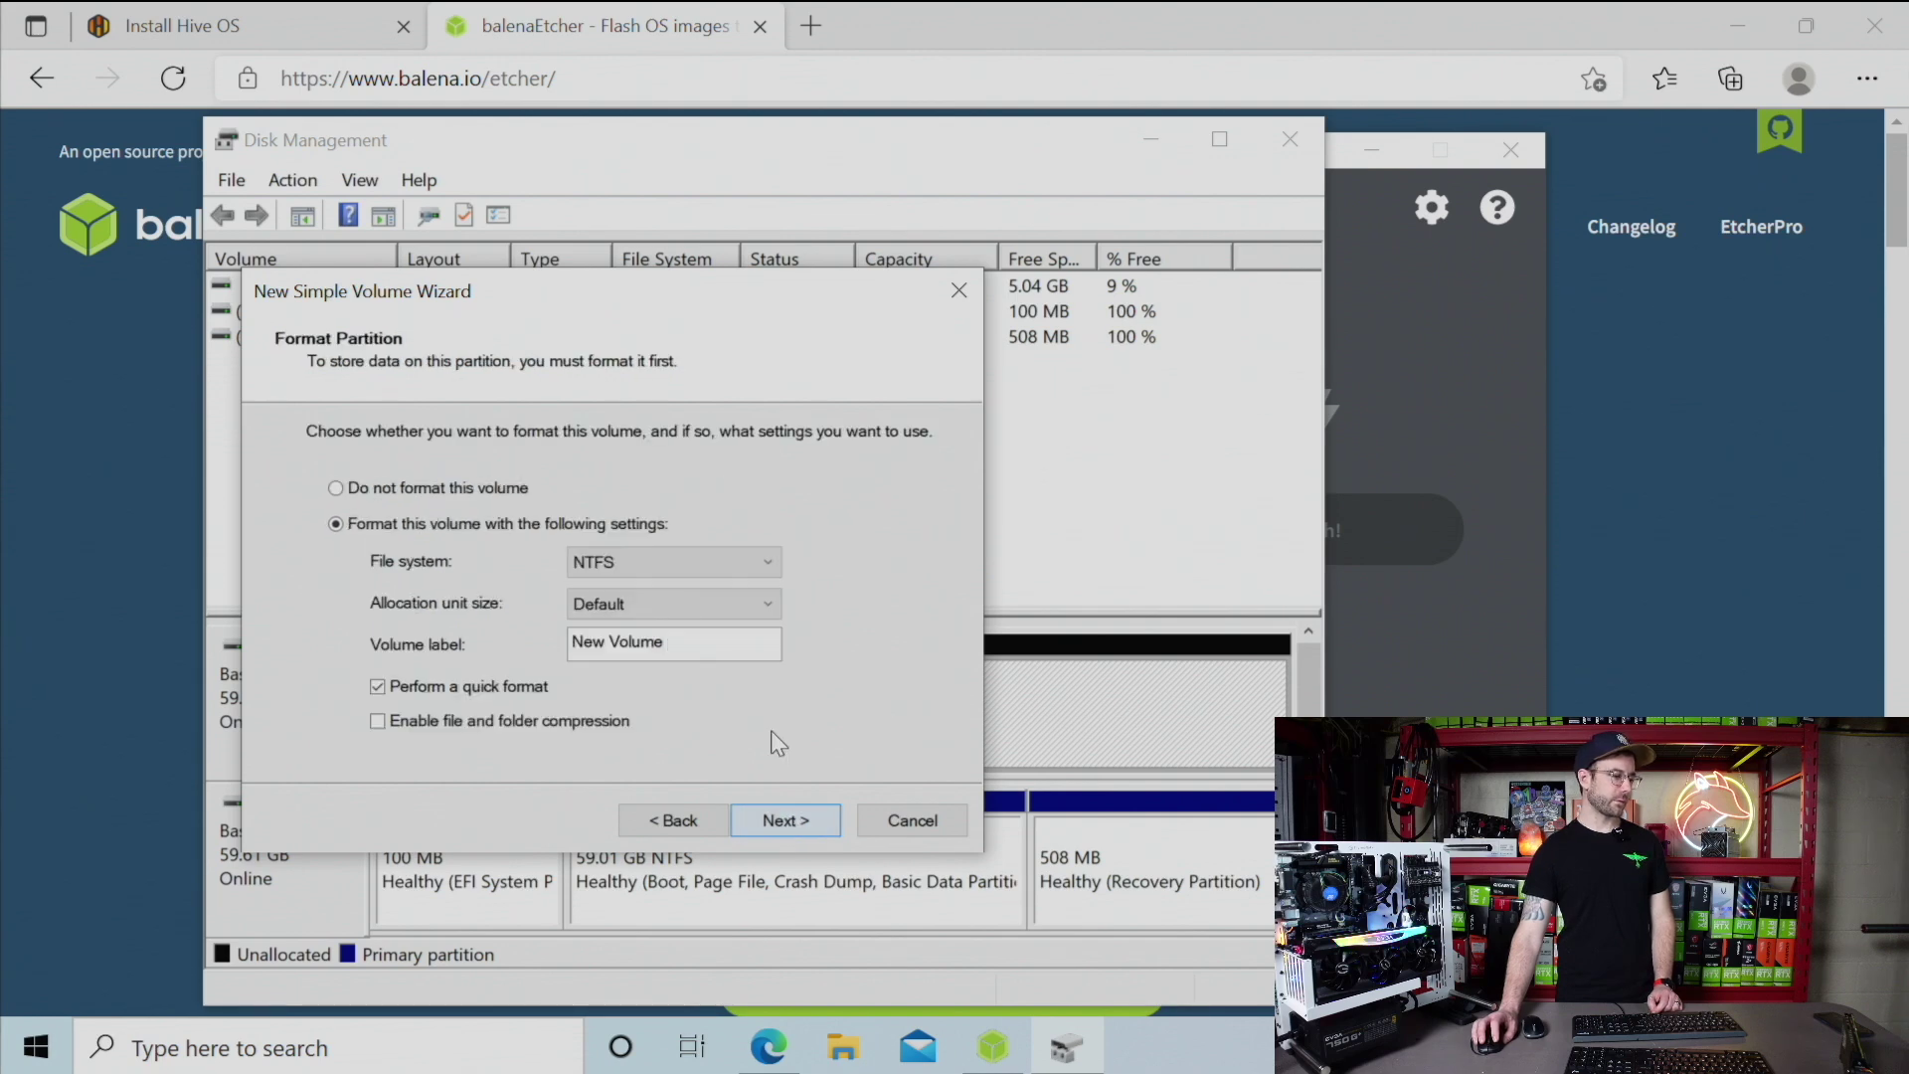
{"action": "left_click", "coordinate": [684, 650]}
{"action": "left_click_drag", "start_coordinate": [681, 646], "coordinate": [486, 657]}
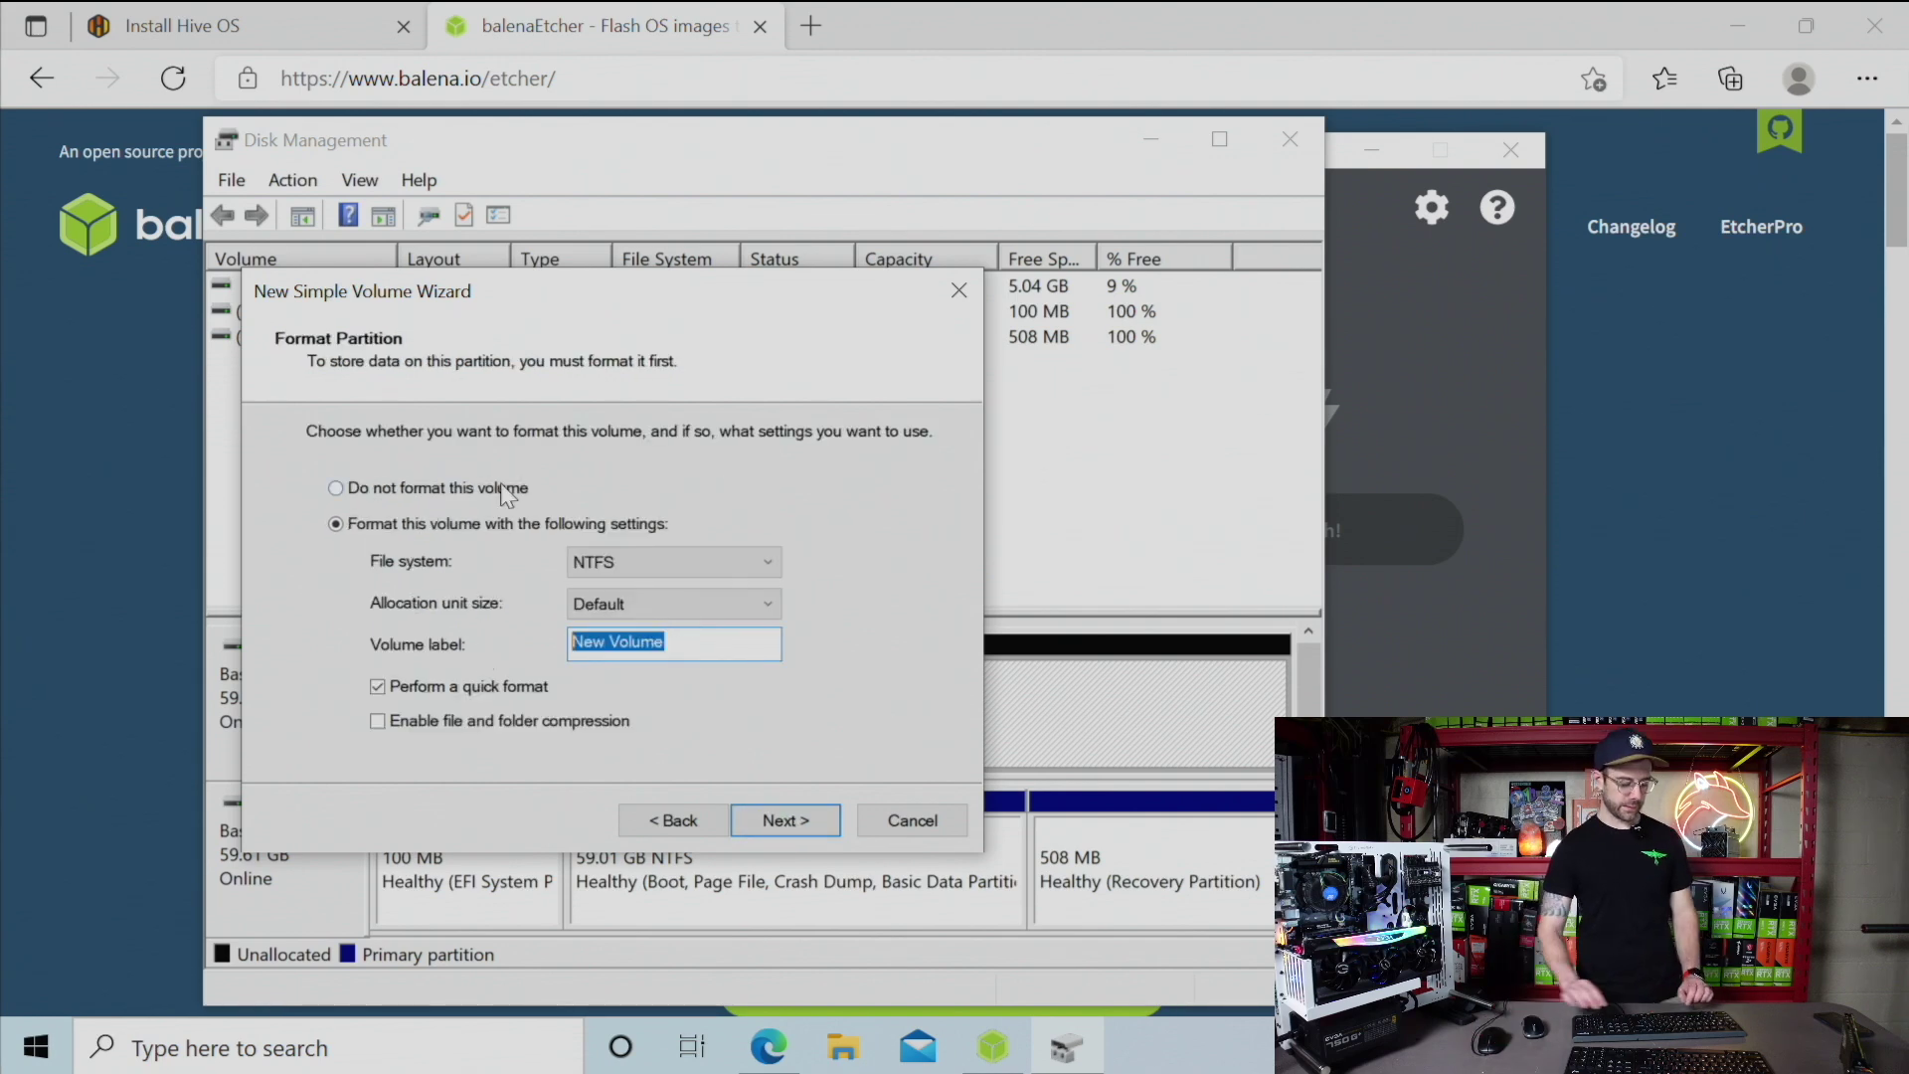
{"action": "type", "text": "HIVE"}
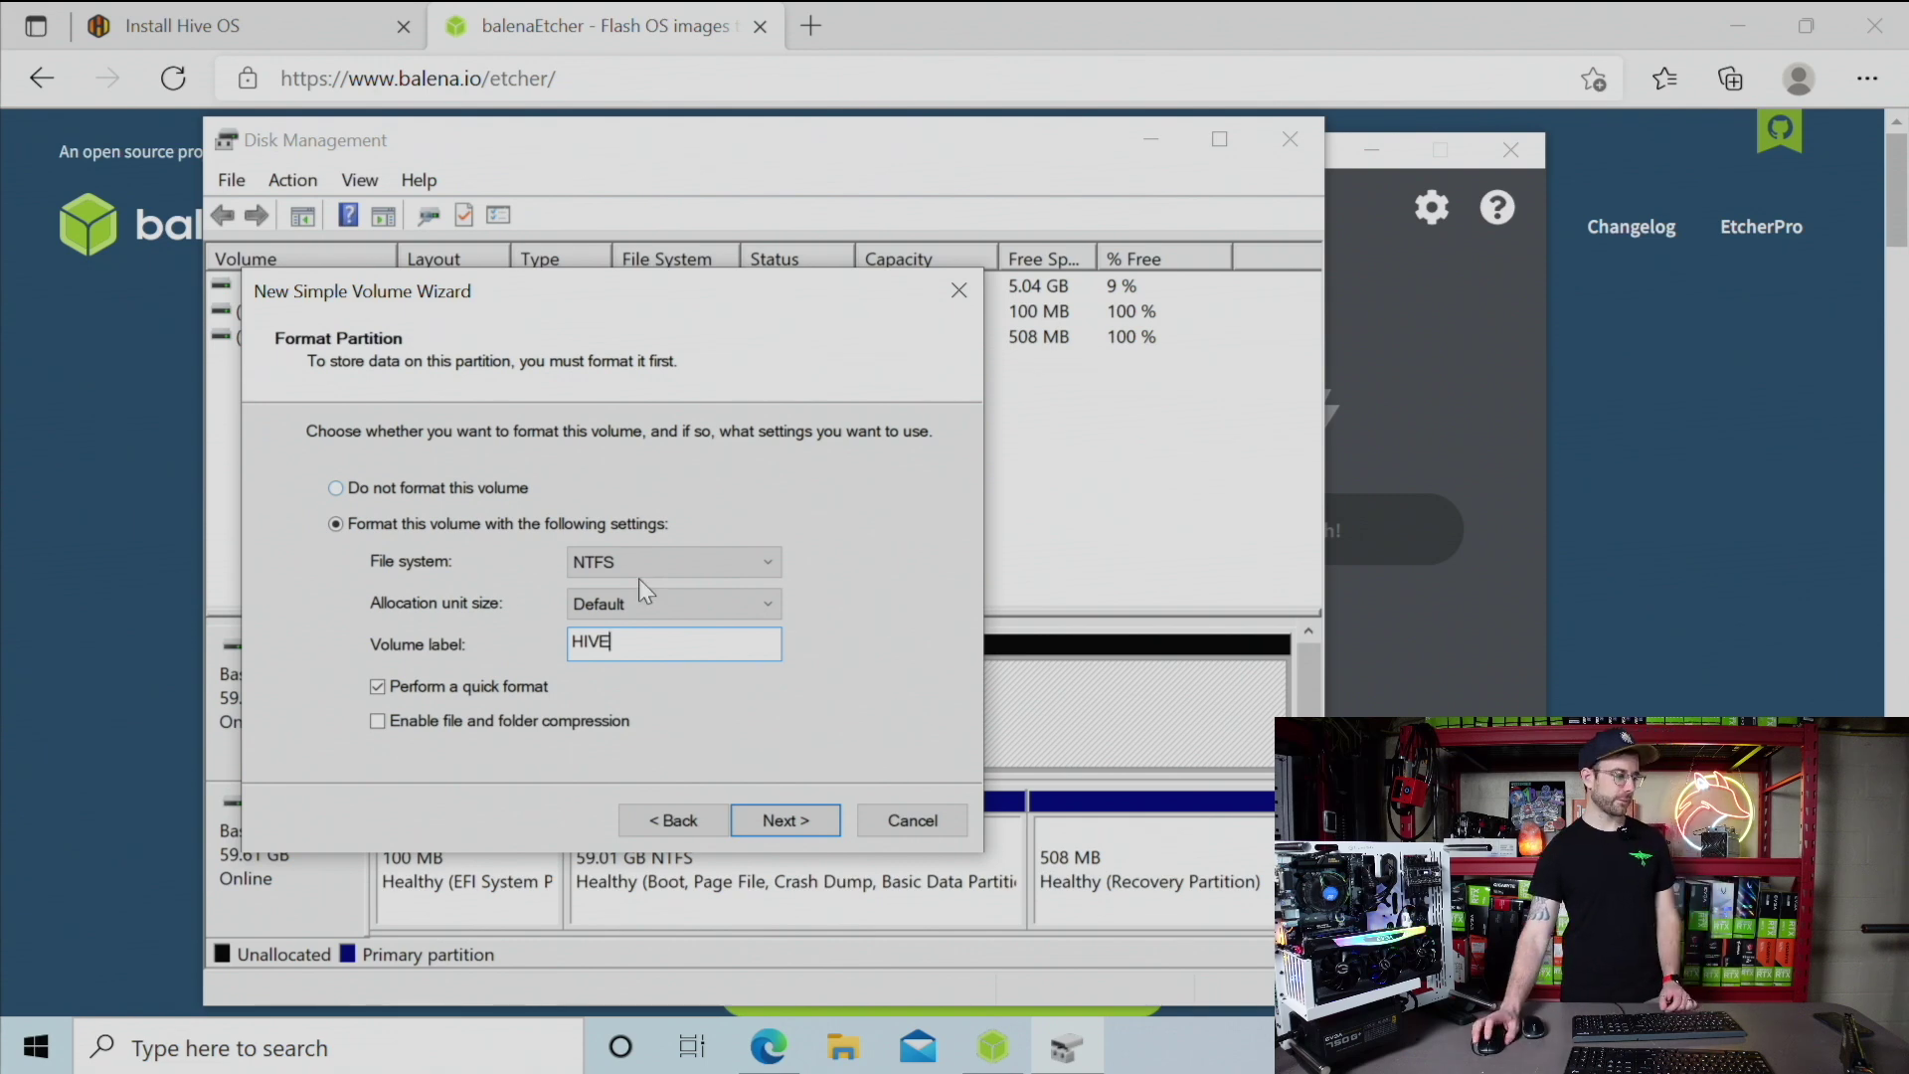
{"action": "left_click", "coordinate": [795, 821]}
{"action": "left_click", "coordinate": [788, 819]}
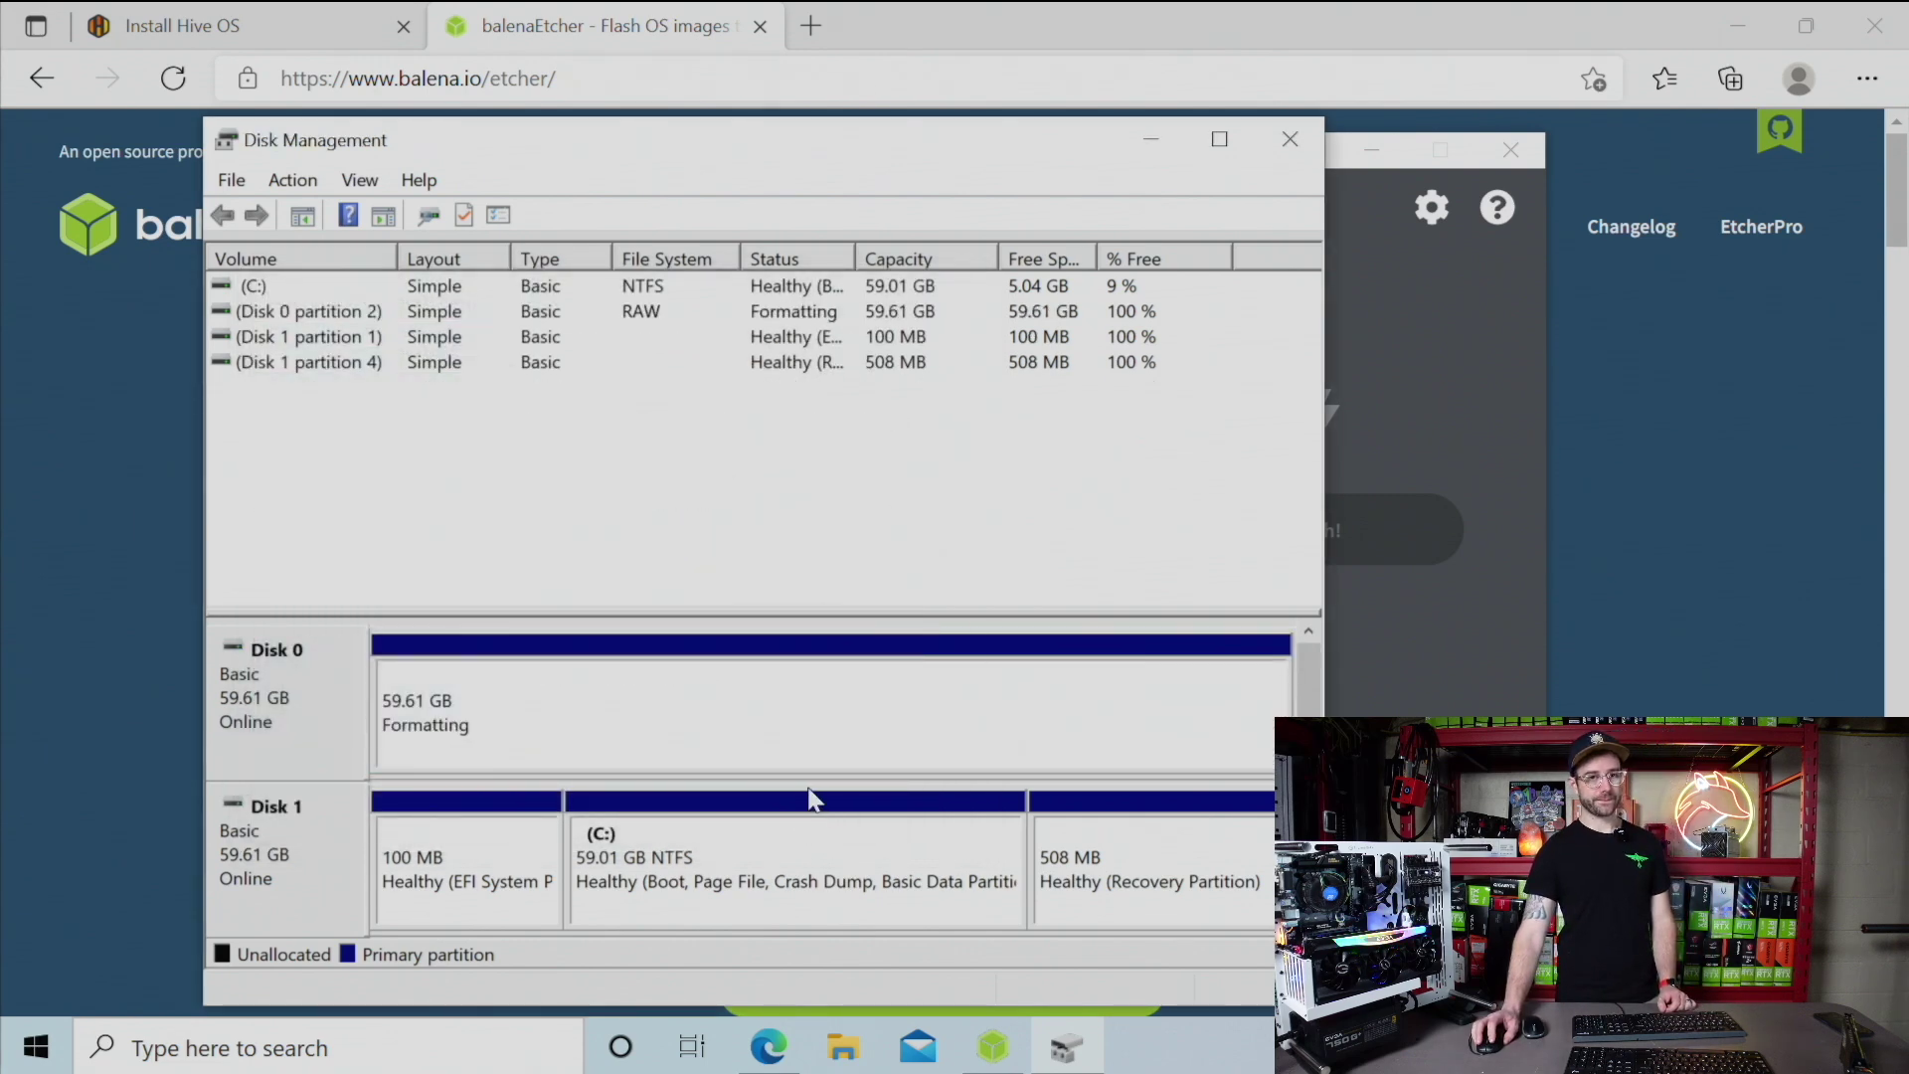
Load the hiveos-0.6-212-stable image file from Downloads into Etcher
{"action": "left_click", "coordinate": [992, 1049]}
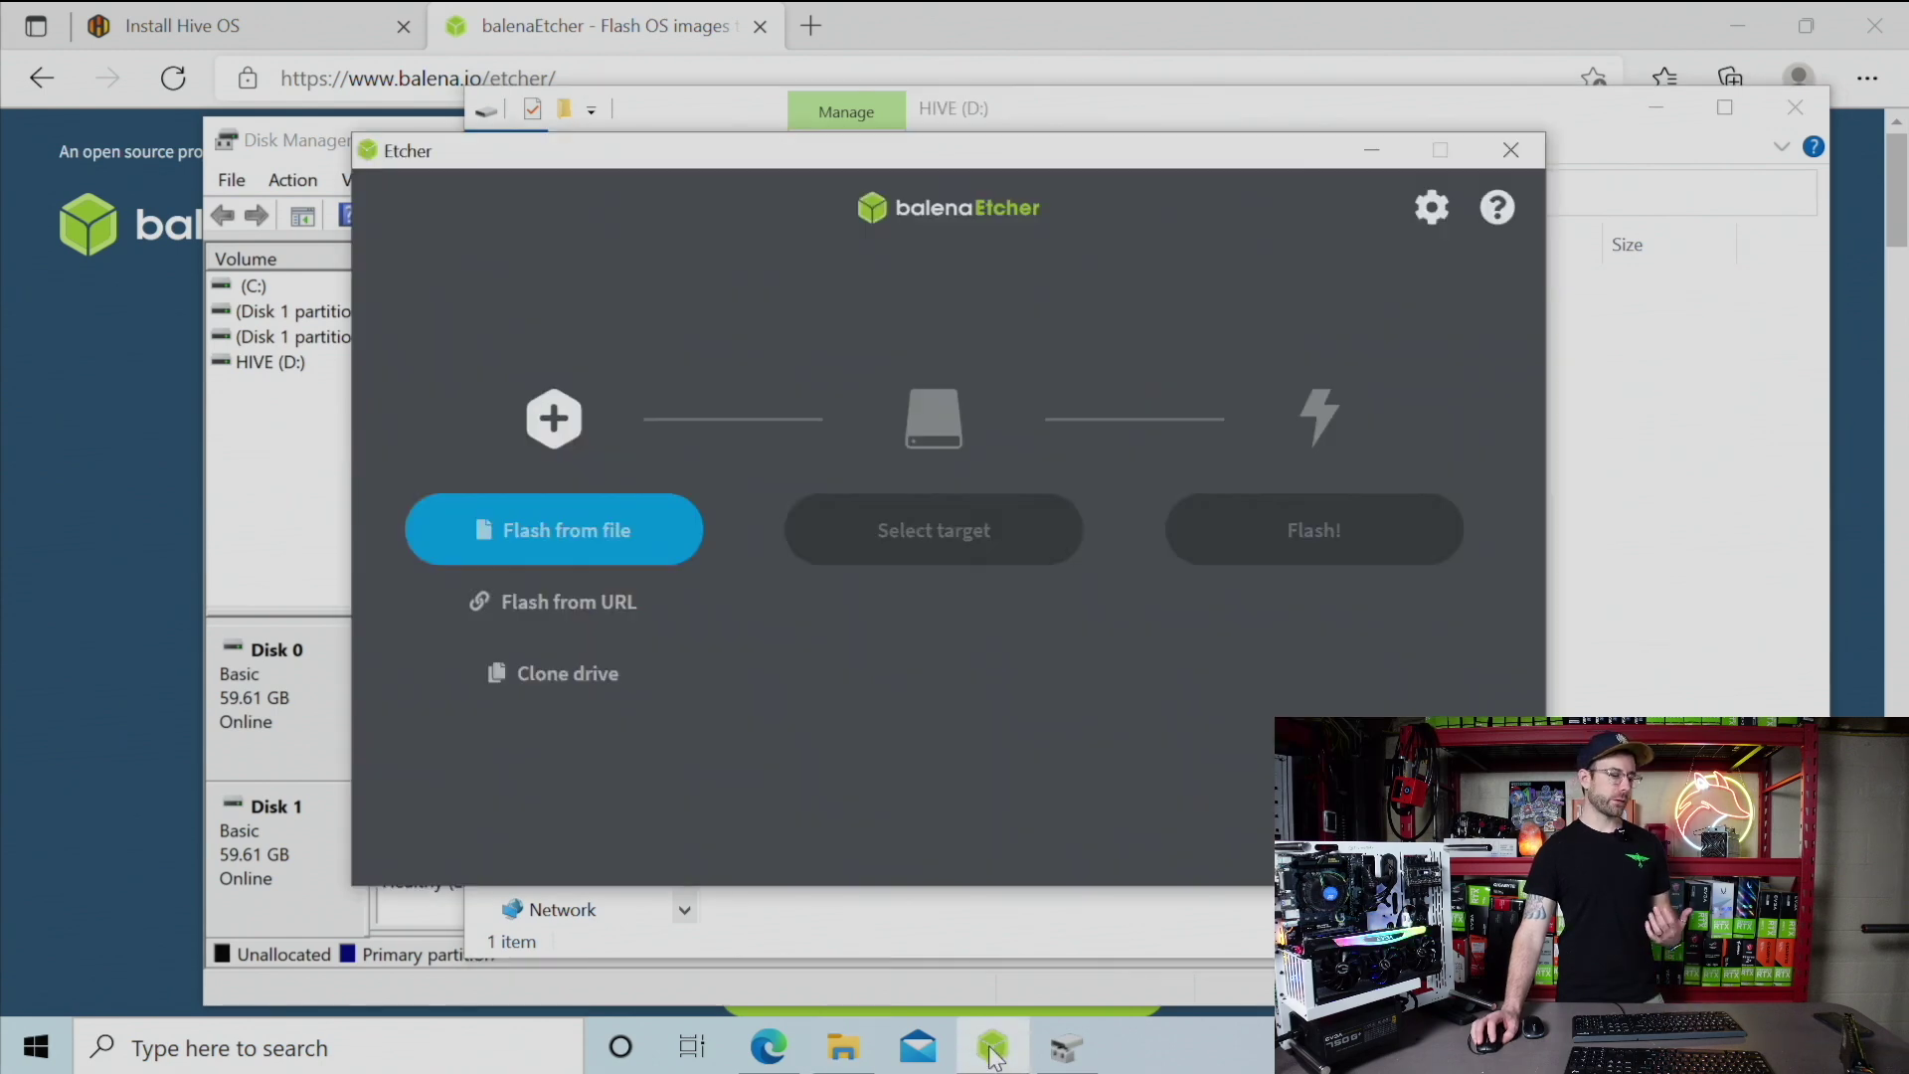
{"action": "left_click", "coordinate": [627, 537]}
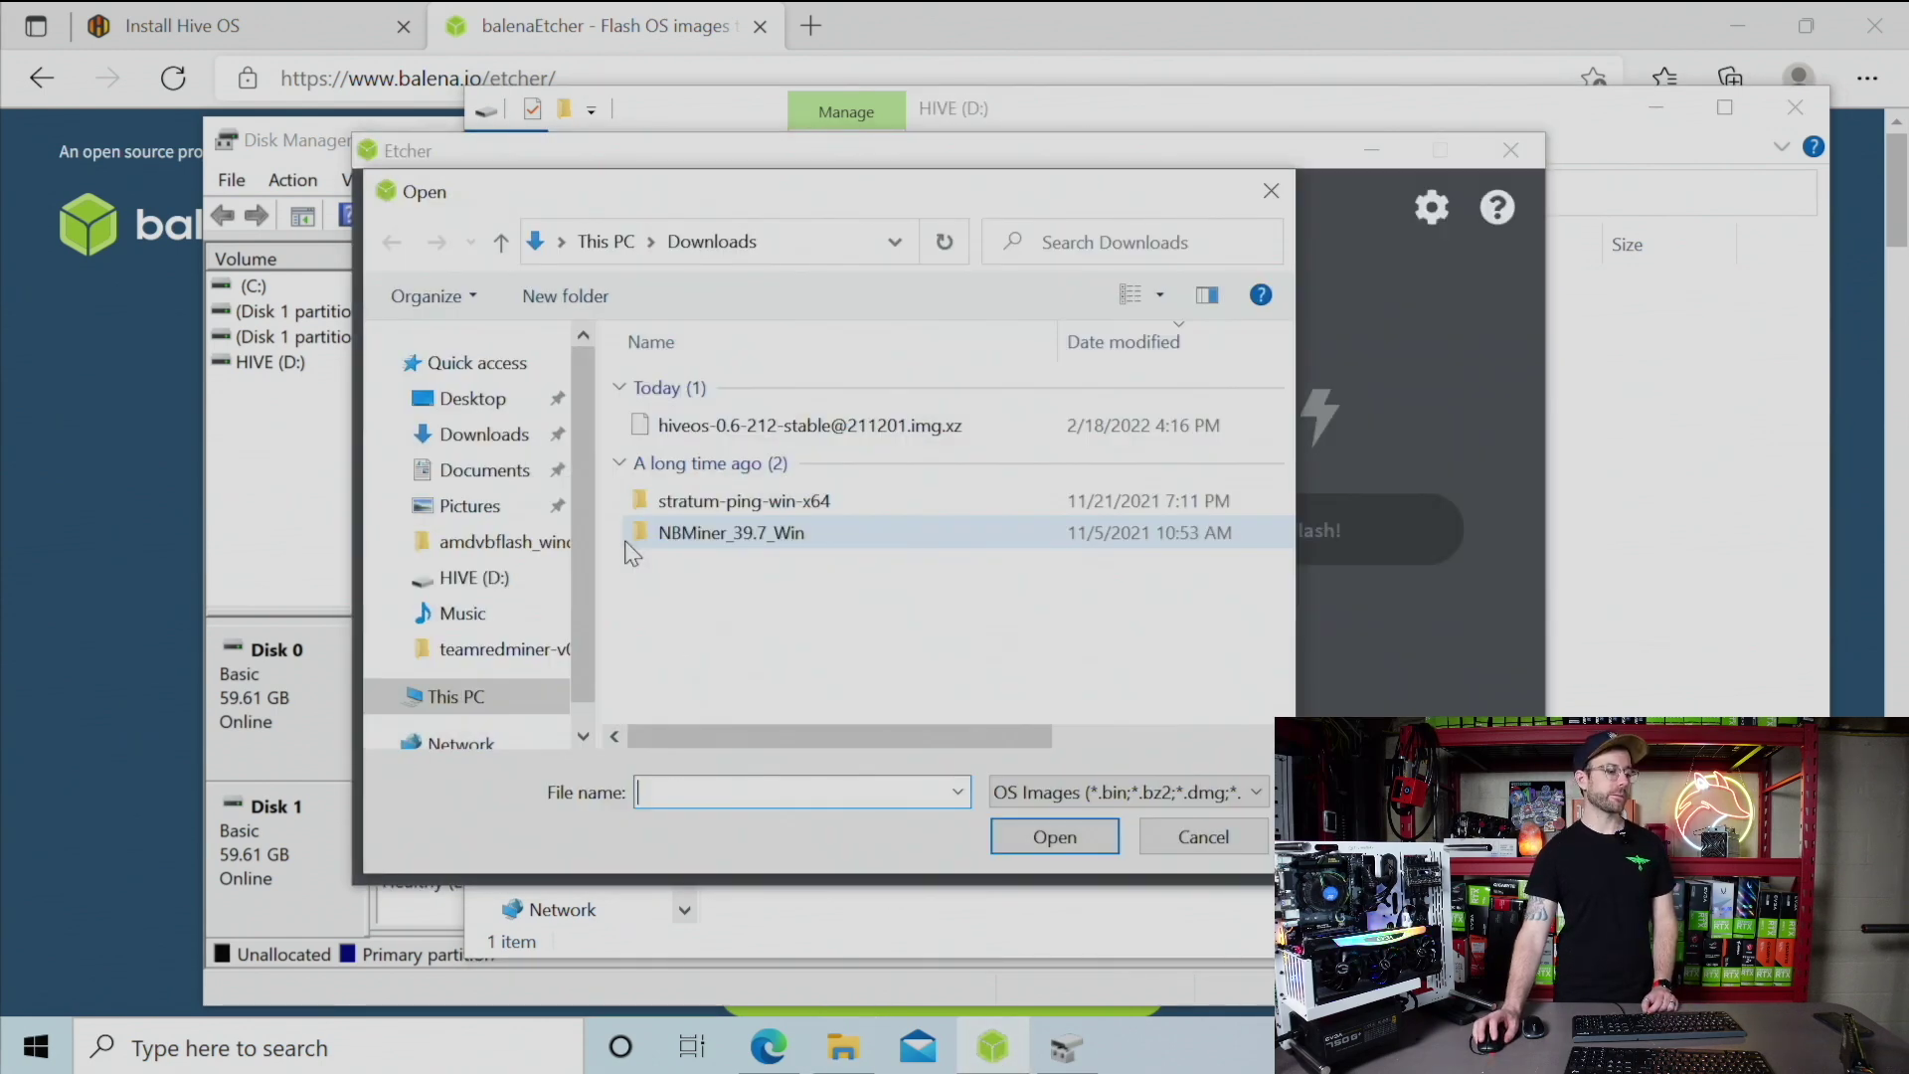
{"action": "left_click", "coordinate": [748, 436]}
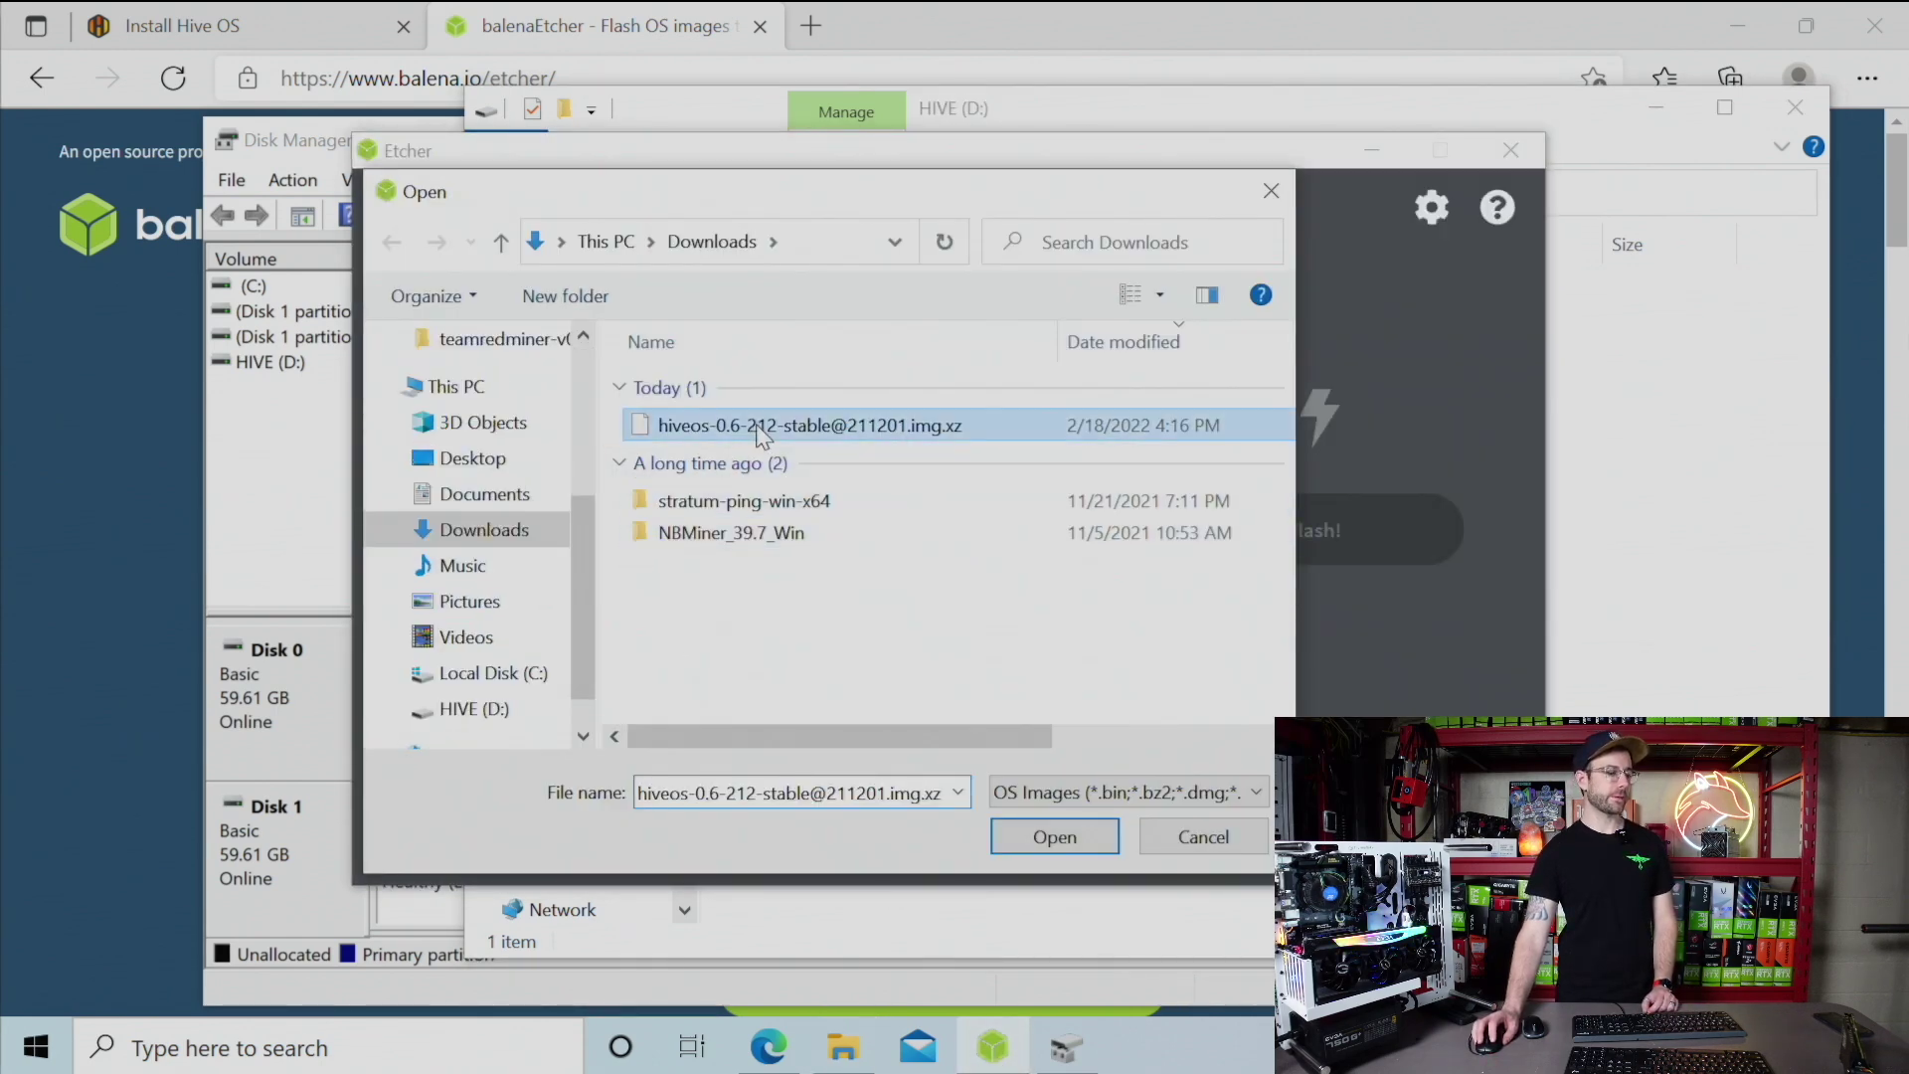
{"action": "left_click", "coordinate": [1056, 841]}
Target the hidden 64 GB SSD at D:\ and flash the image onto it
{"action": "left_click", "coordinate": [974, 534]}
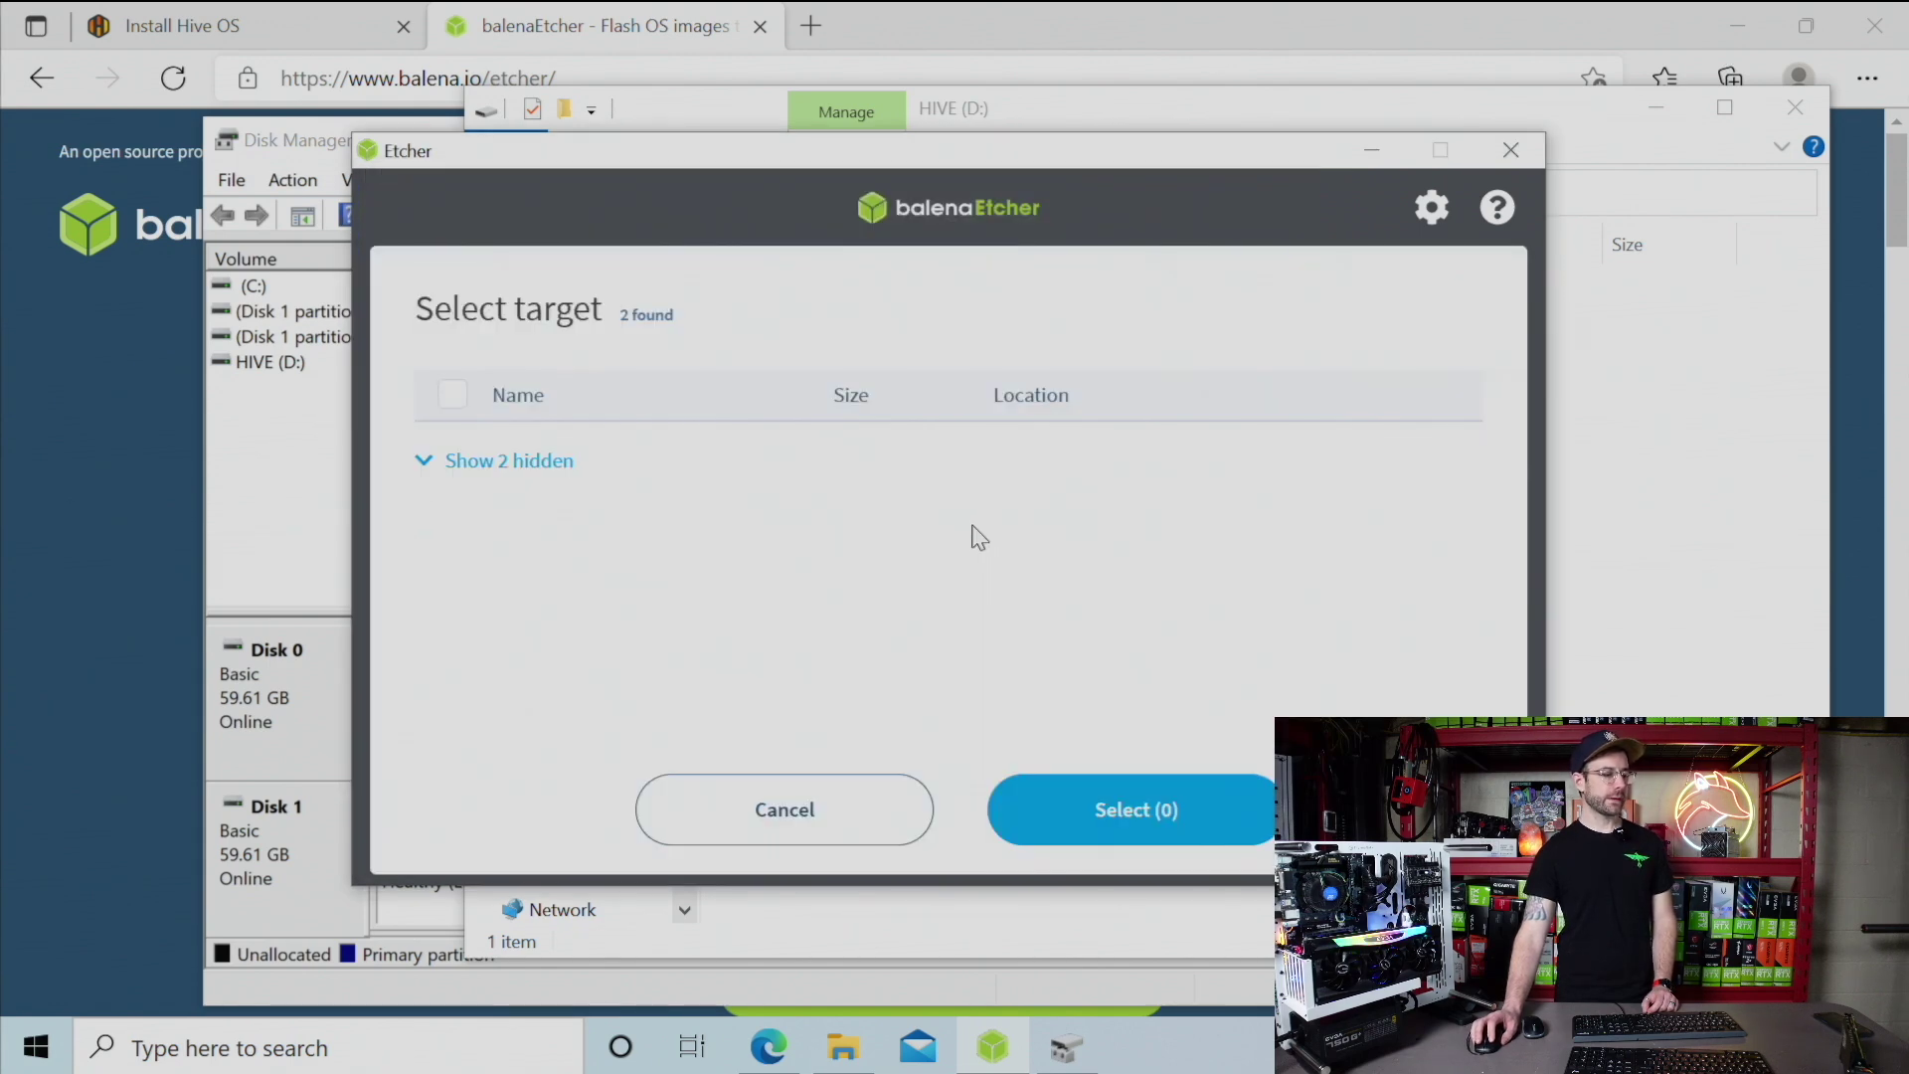
{"action": "left_click", "coordinate": [504, 460]}
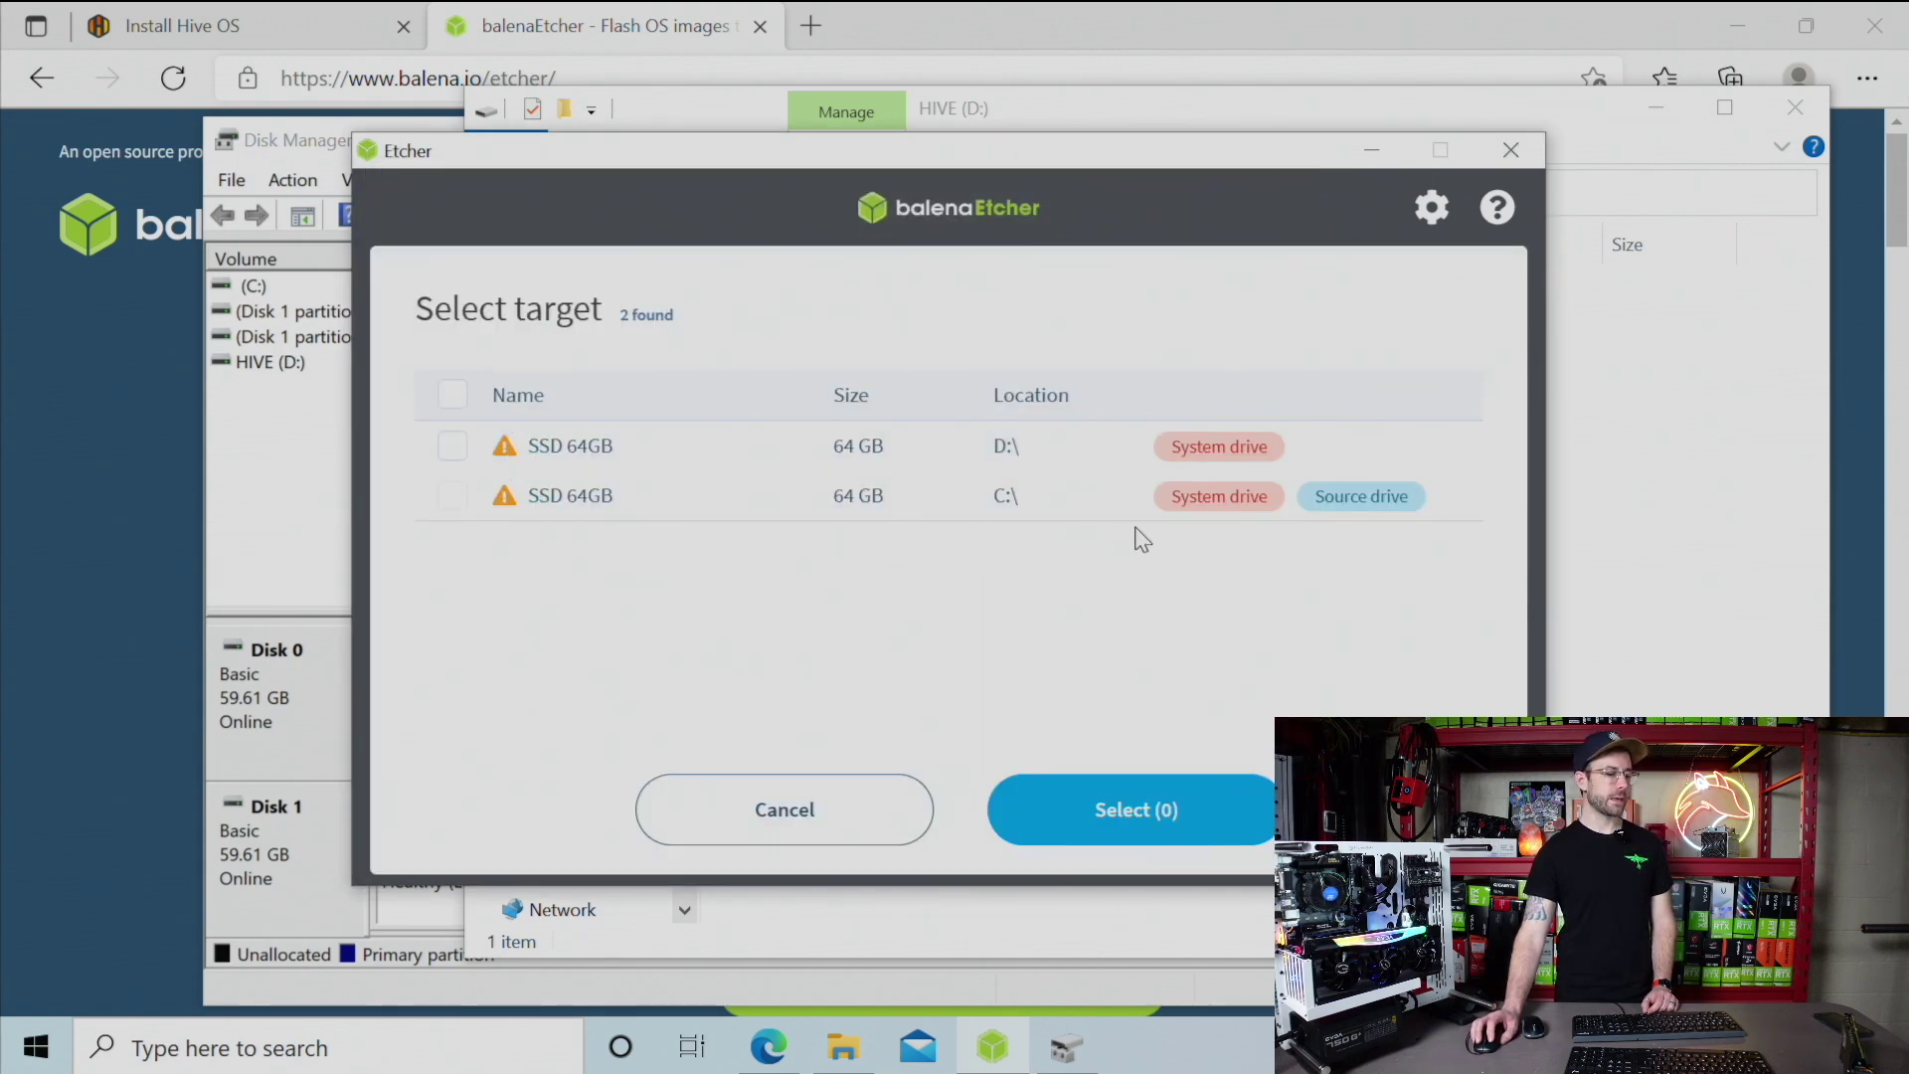
{"action": "mouse_move", "coordinate": [1390, 503]}
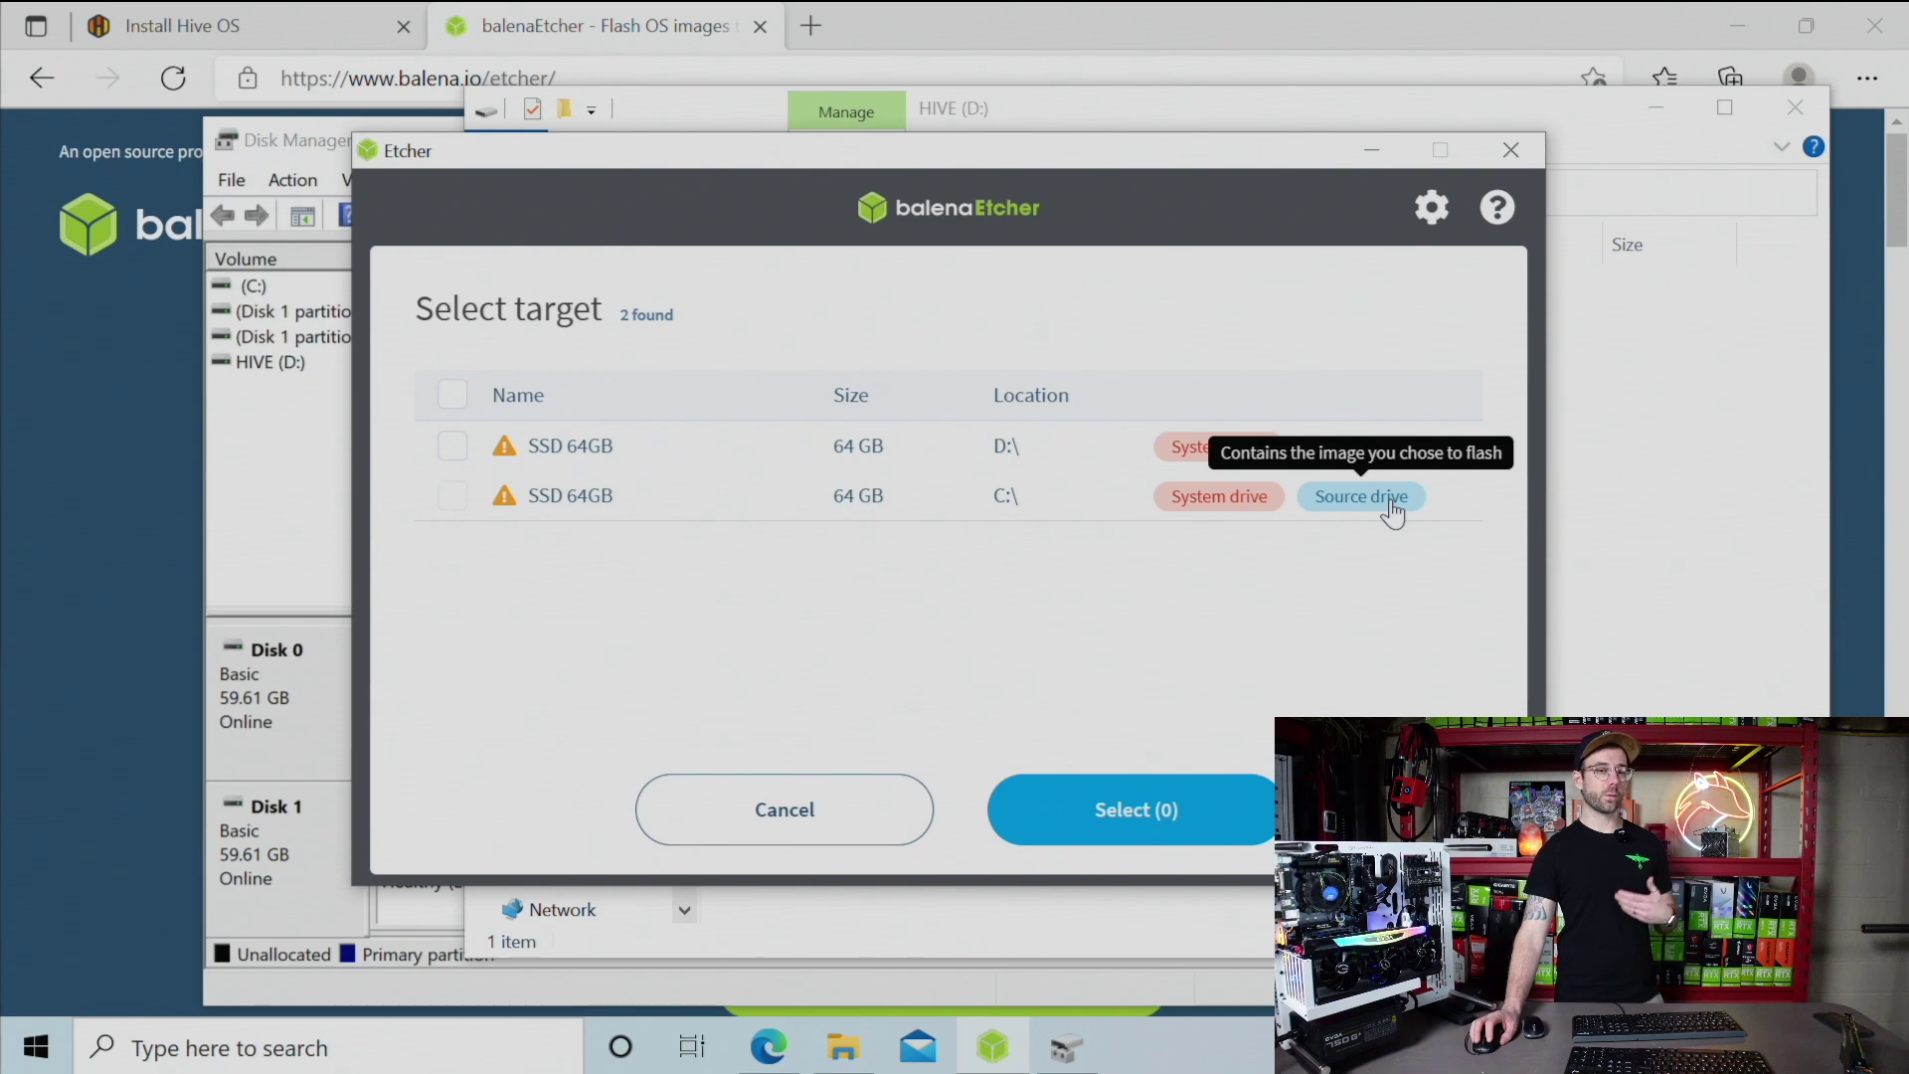
{"action": "left_click", "coordinate": [452, 445]}
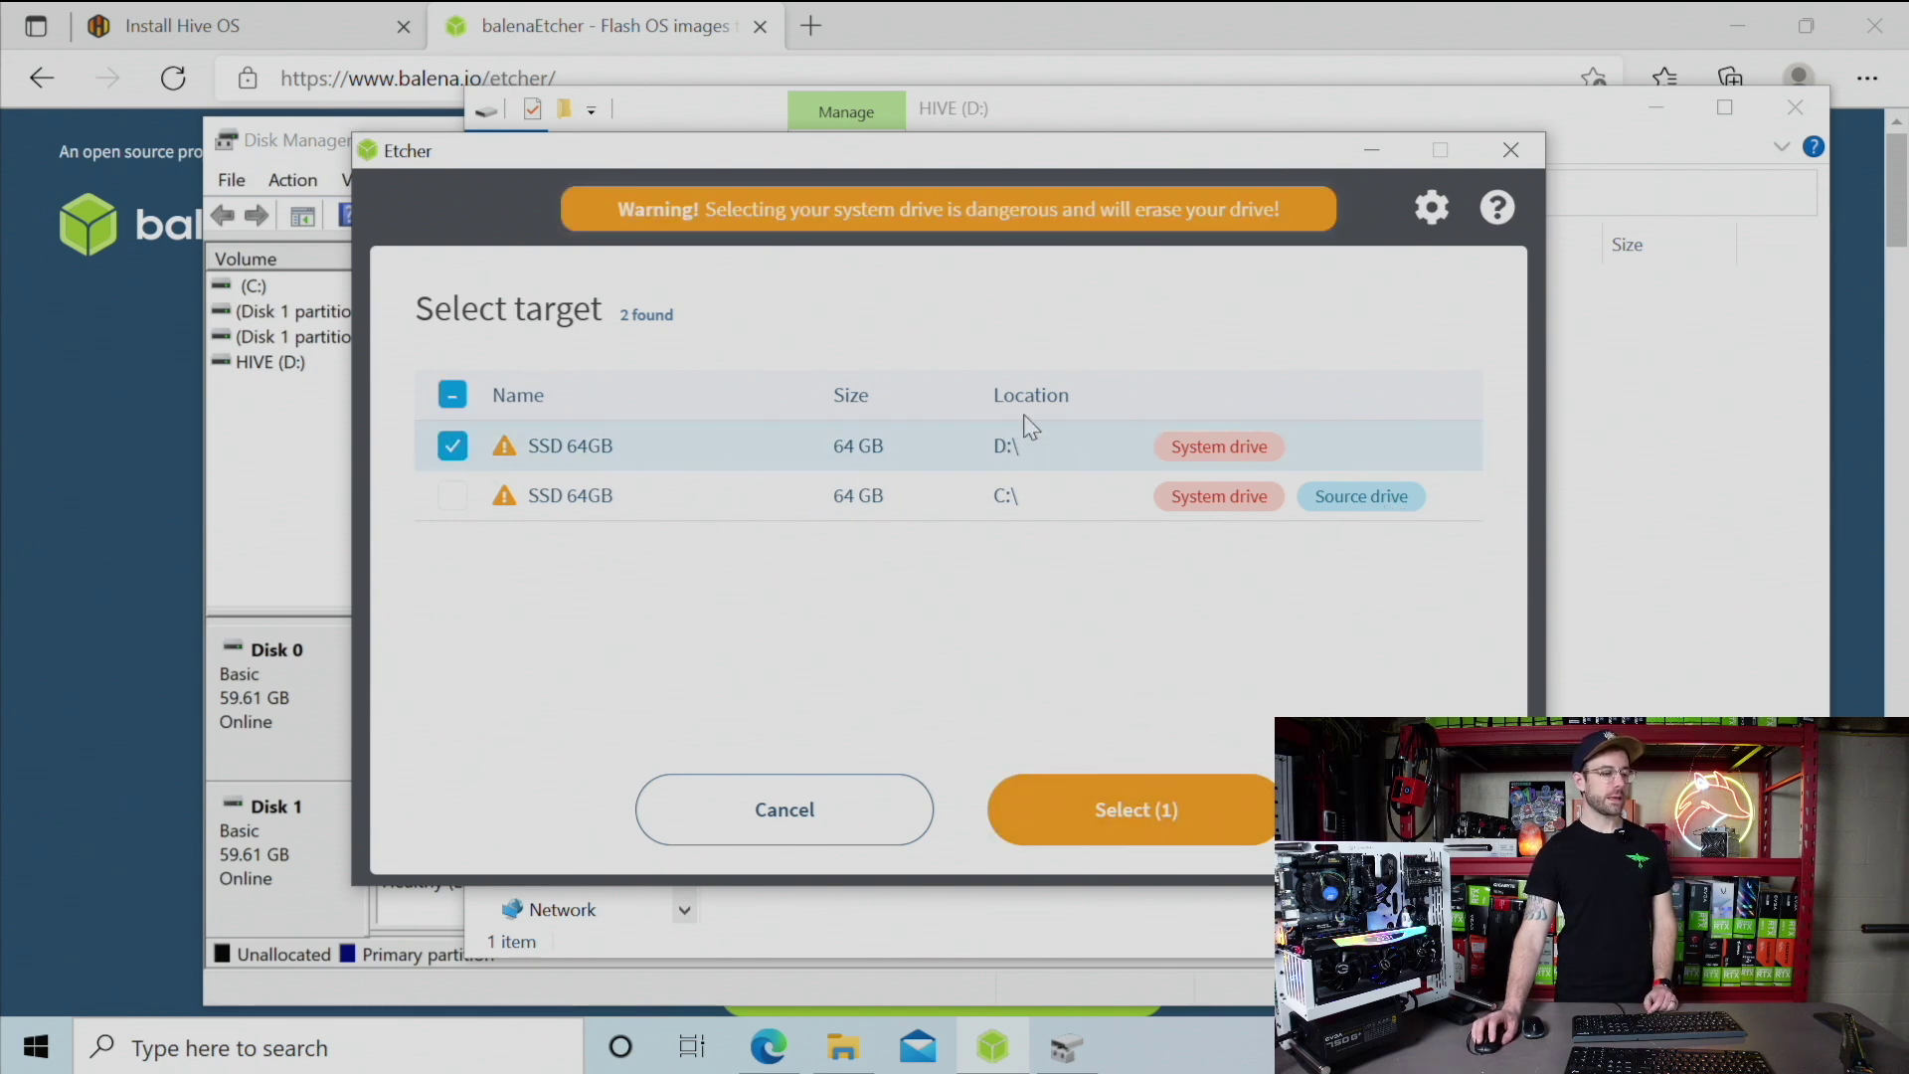
{"action": "left_click", "coordinate": [1133, 828]}
{"action": "left_click", "coordinate": [1274, 537]}
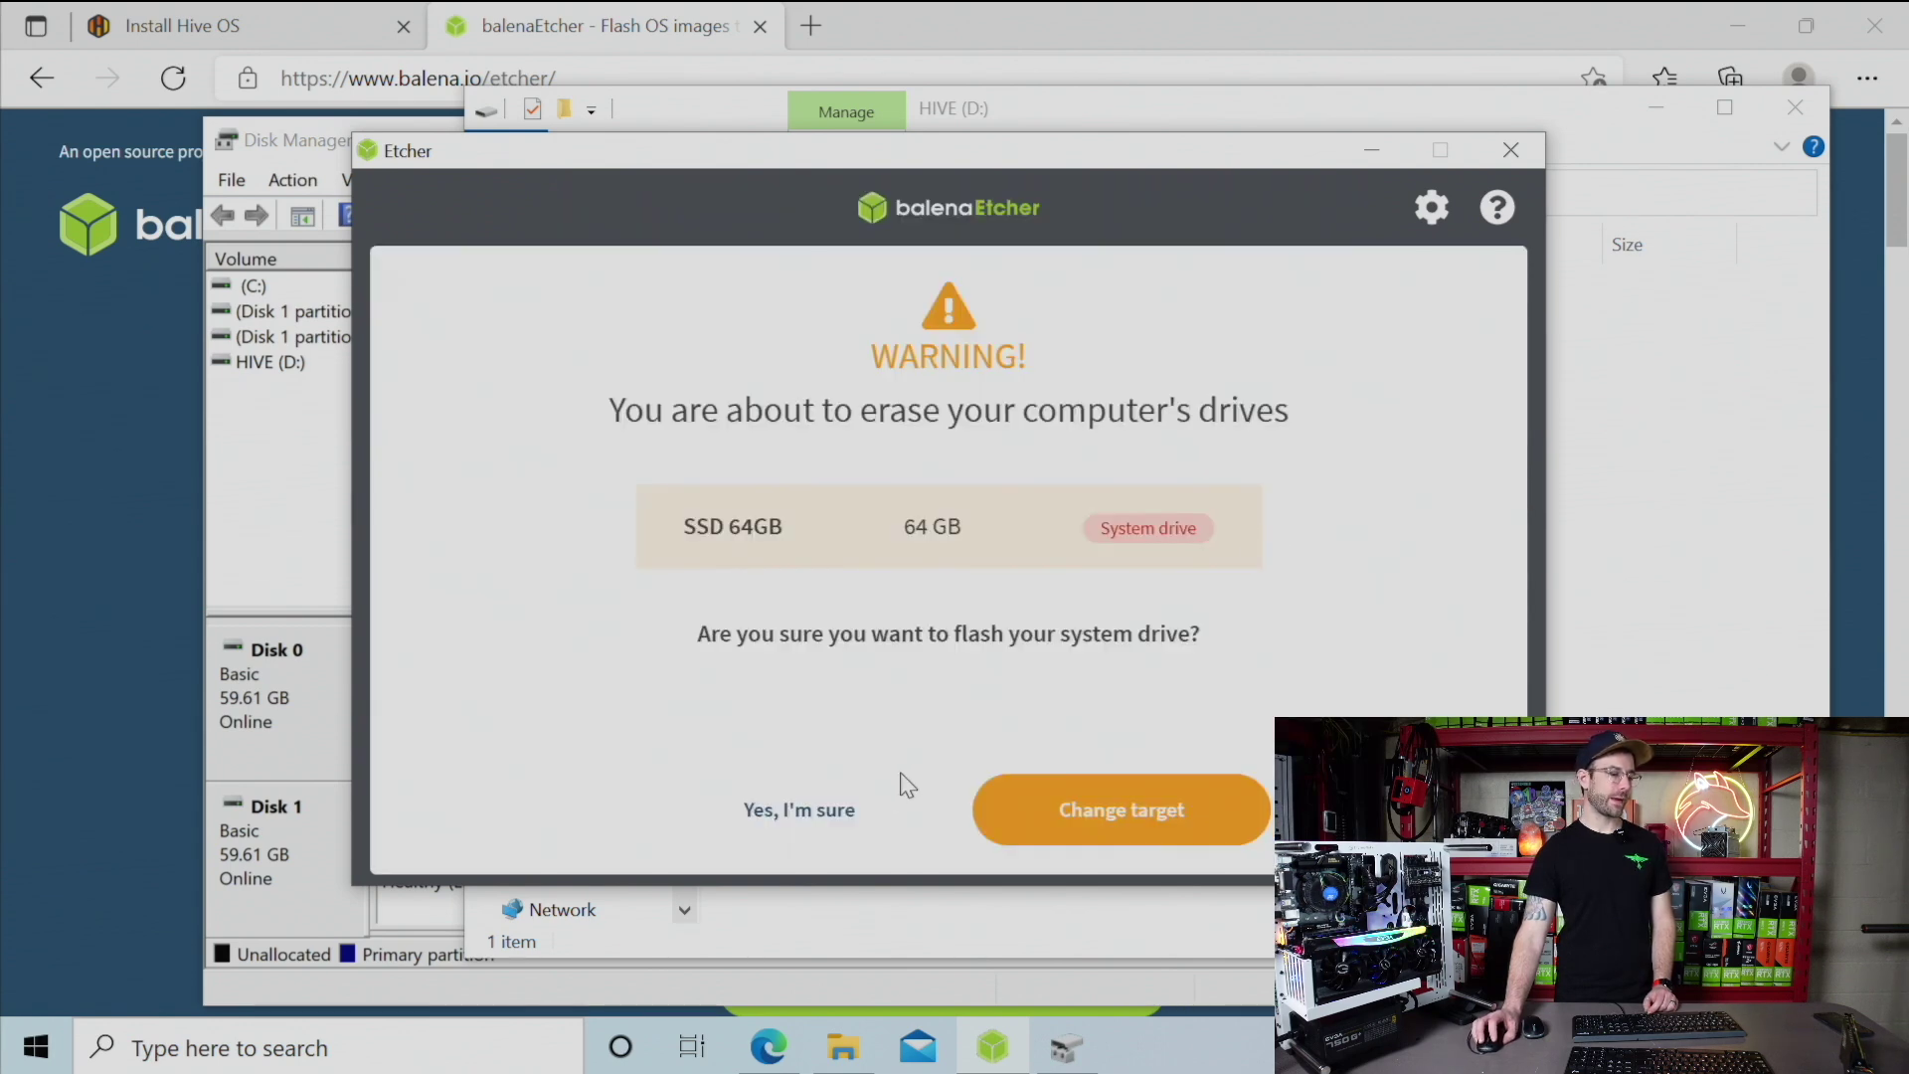
{"action": "left_click", "coordinate": [820, 809]}
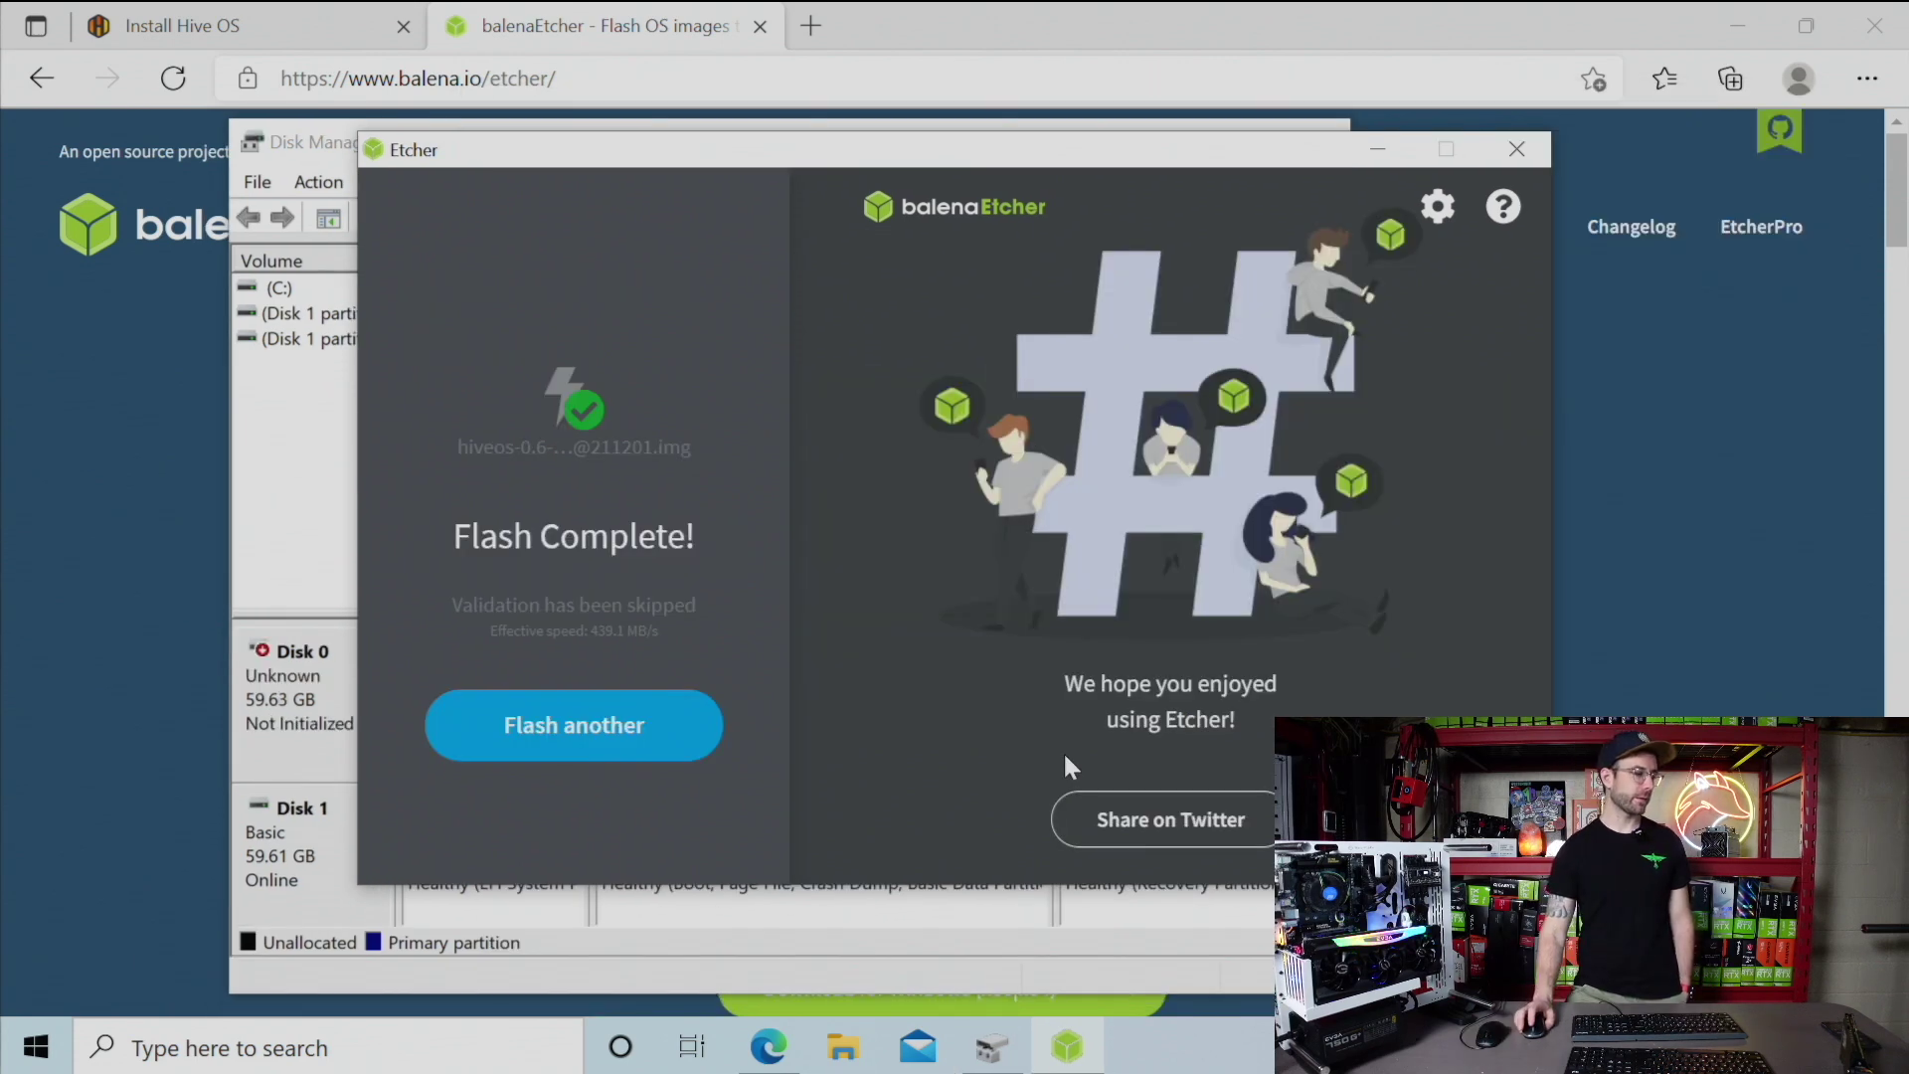
Open File Explorer, then rescan disks in Disk Management to show the new partitions
{"action": "left_click", "coordinate": [843, 1047]}
{"action": "scroll", "coordinate": [591, 676], "scroll_direction": "down", "scroll_amount": 1}
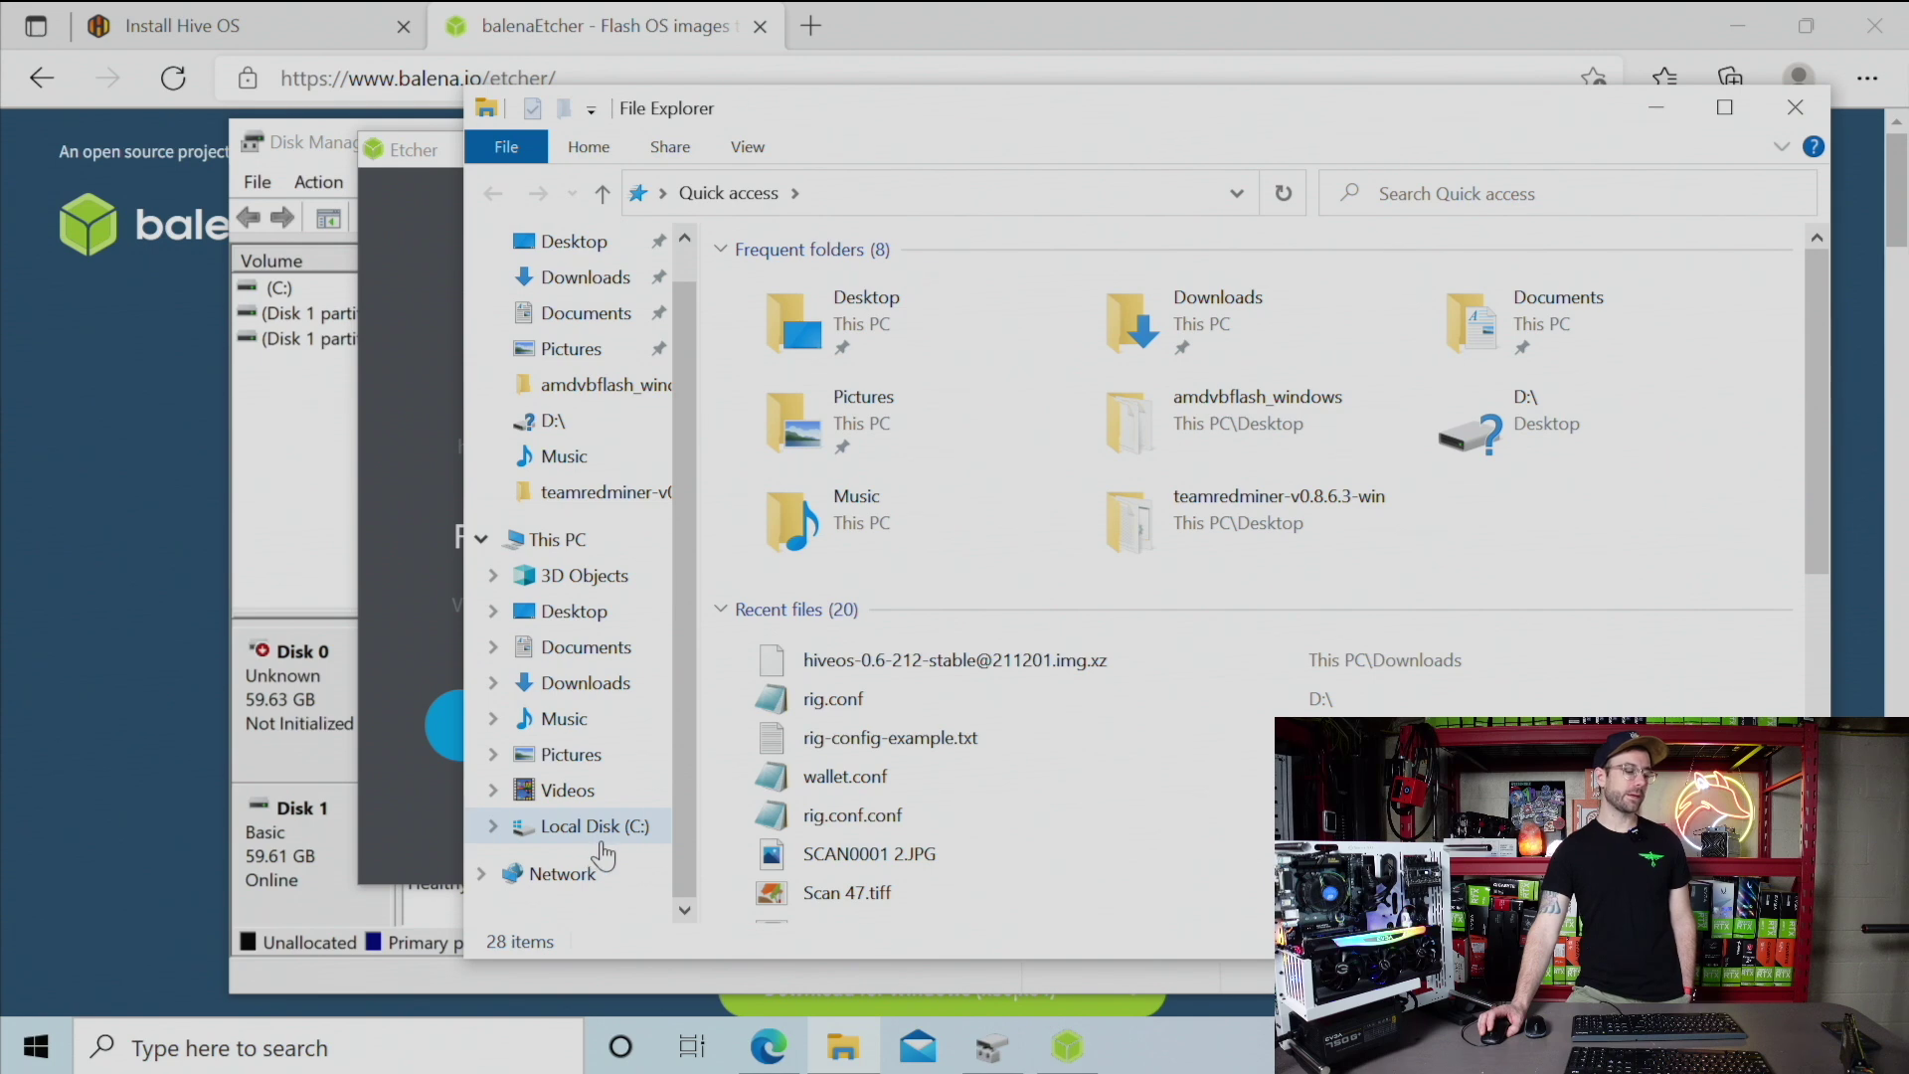
{"action": "left_click", "coordinate": [328, 562]}
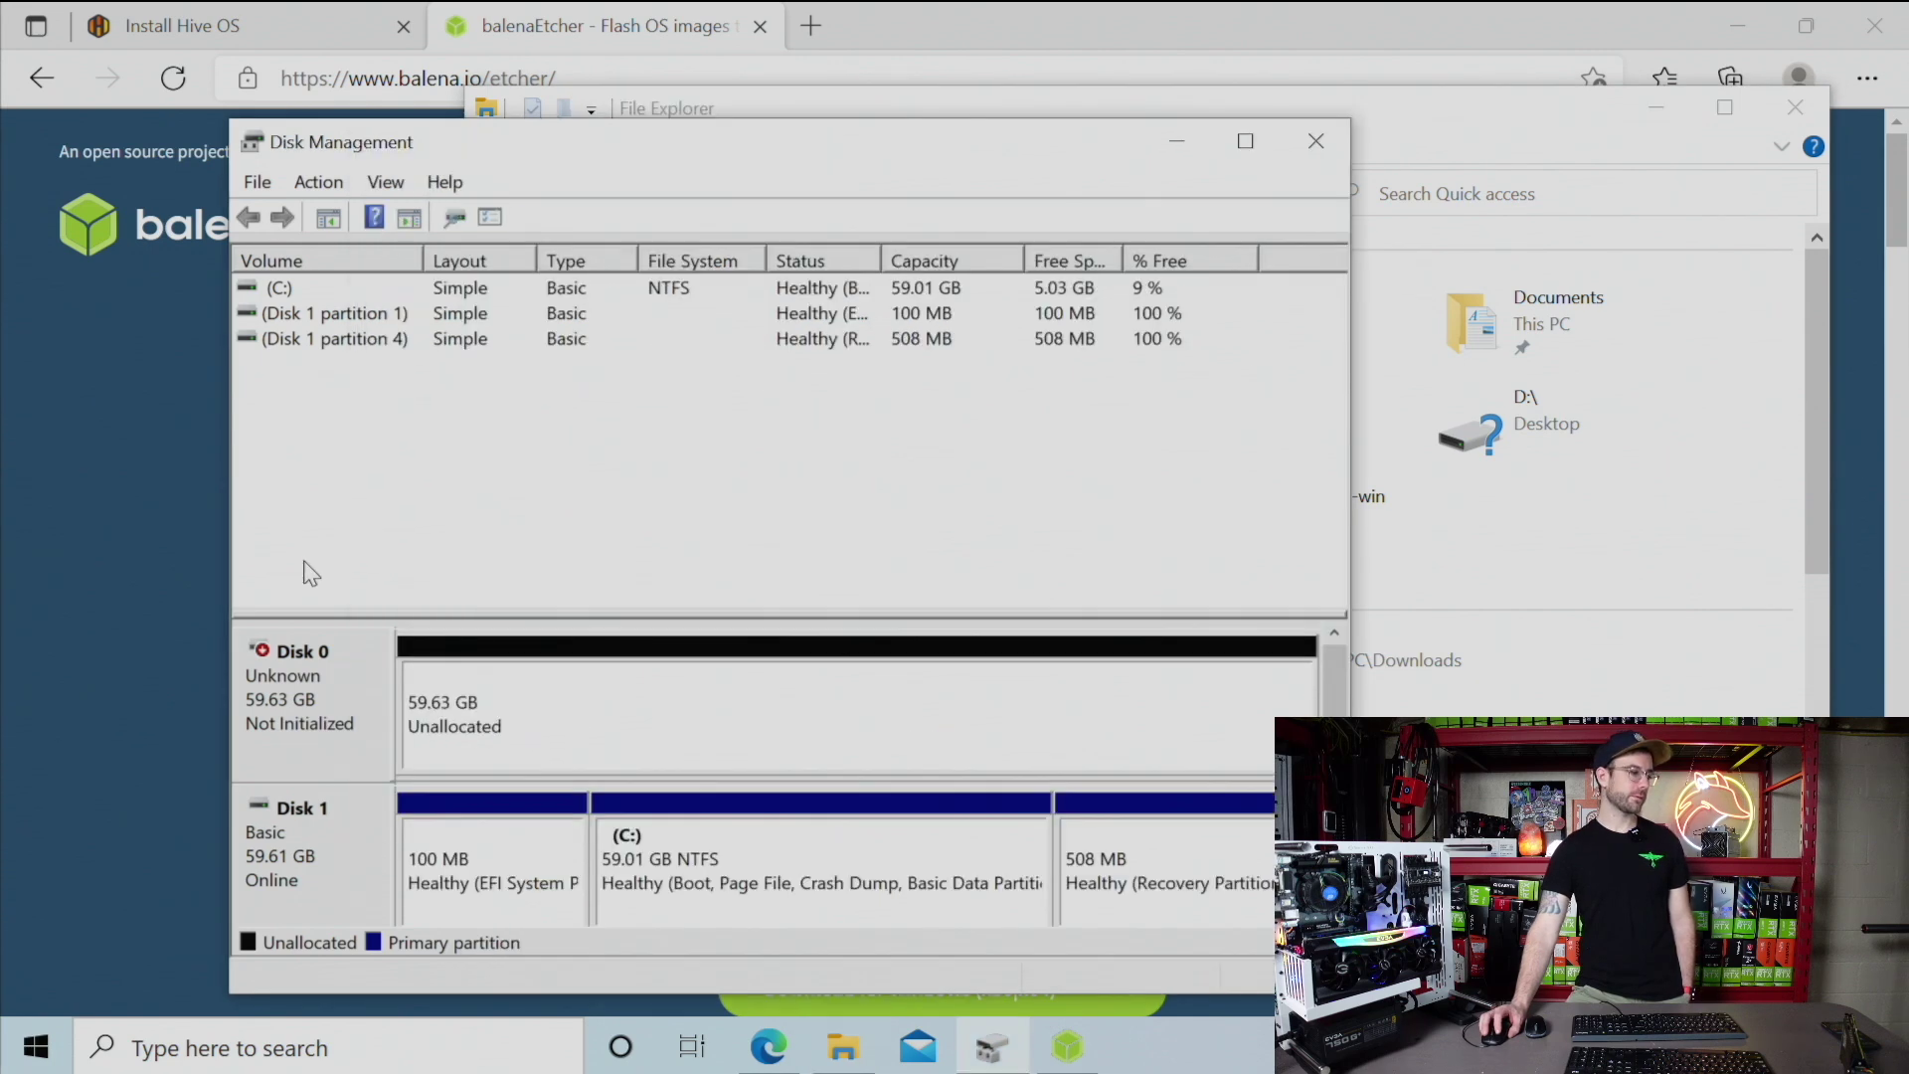
{"action": "left_click", "coordinate": [293, 185]}
{"action": "left_click", "coordinate": [334, 211]}
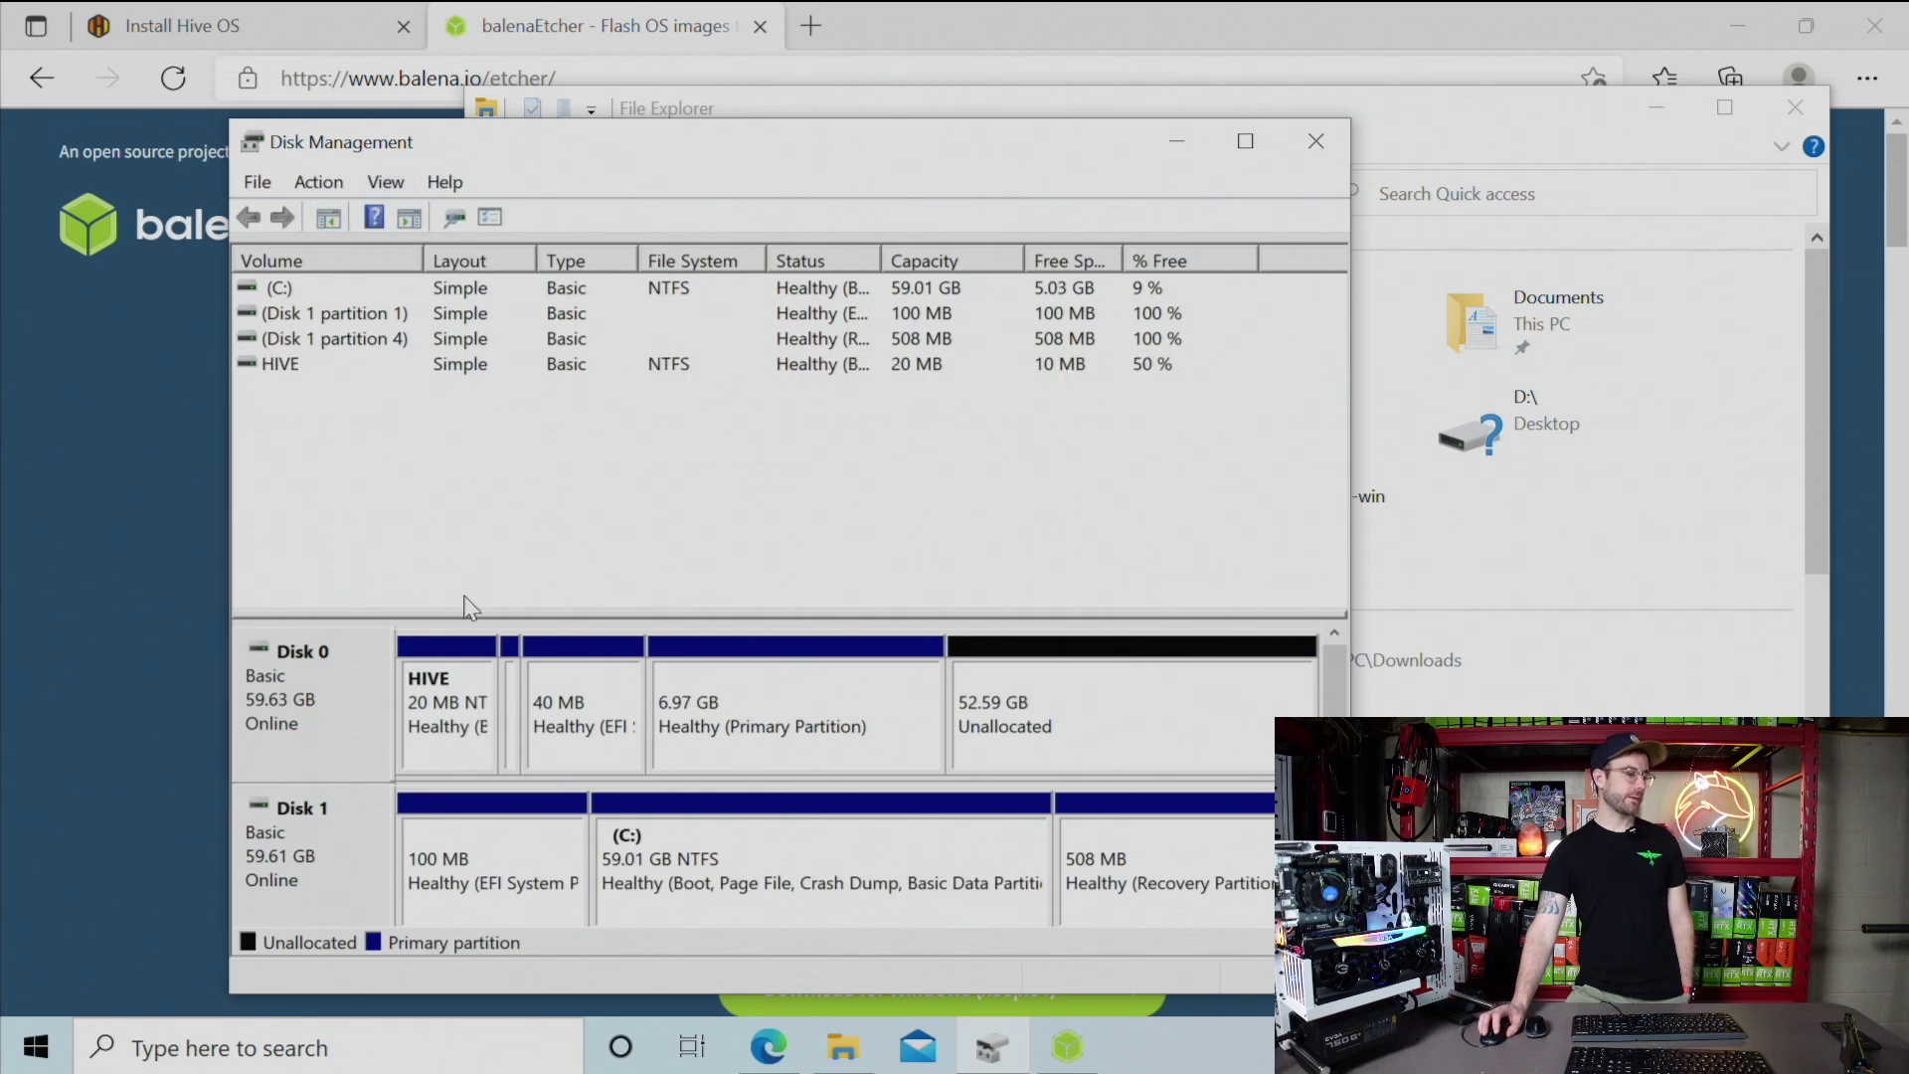
Add drive letter D to the HIVE partition
{"action": "right_click", "coordinate": [453, 707]}
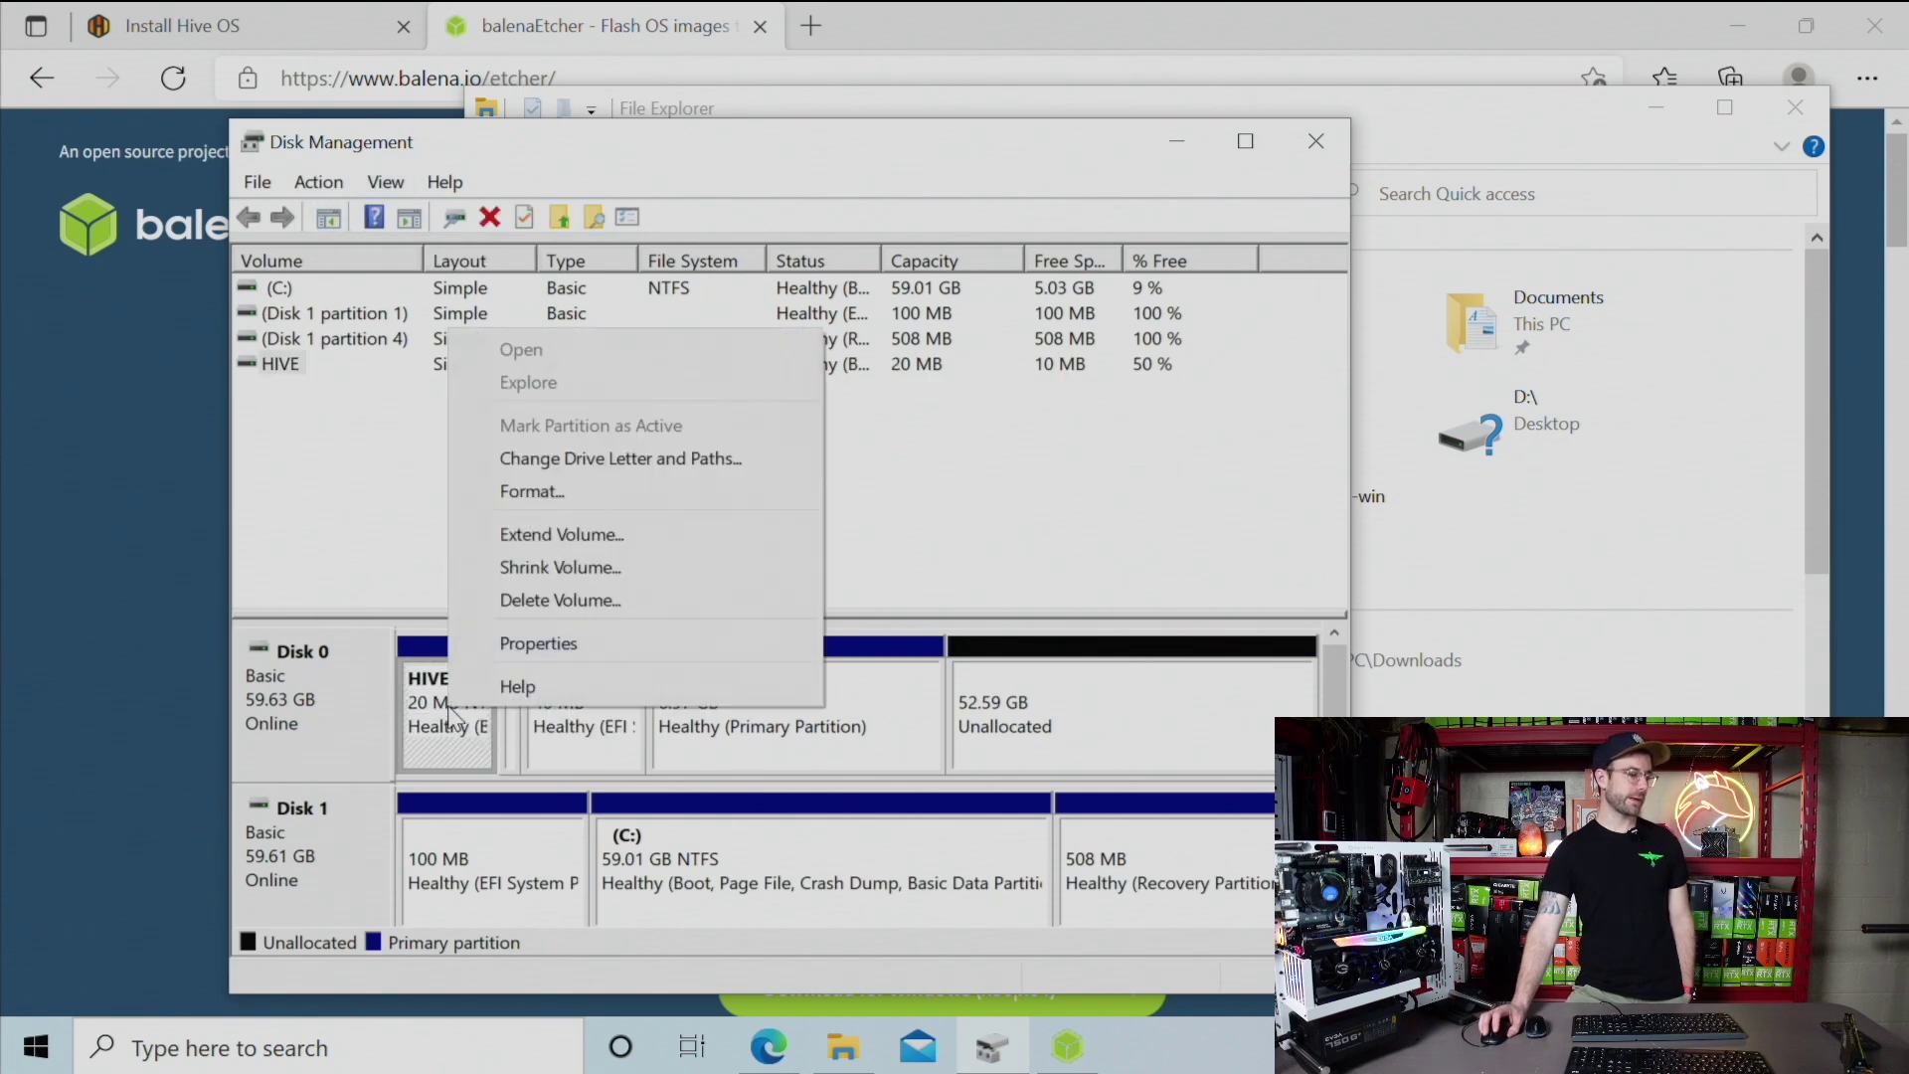
{"action": "left_click", "coordinate": [564, 456]}
{"action": "left_click", "coordinate": [561, 654]}
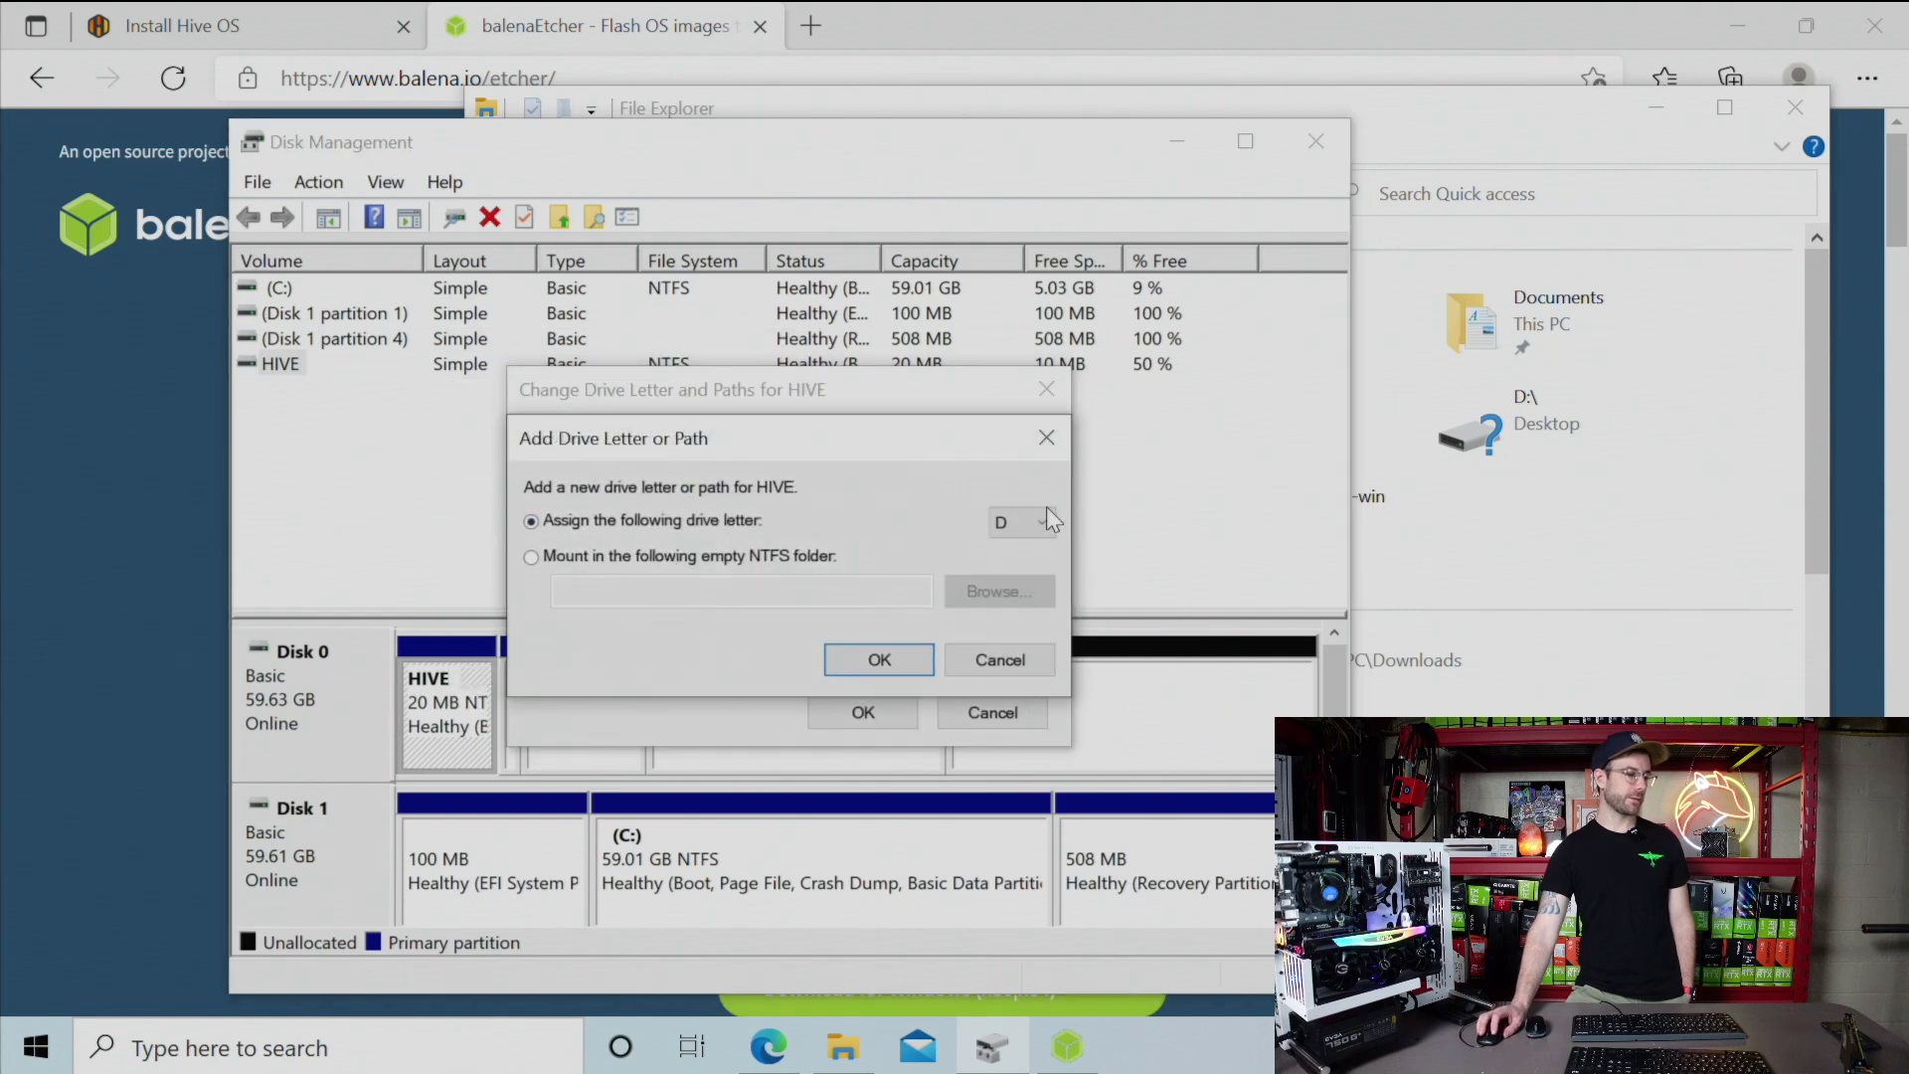
{"action": "left_click", "coordinate": [879, 660]}
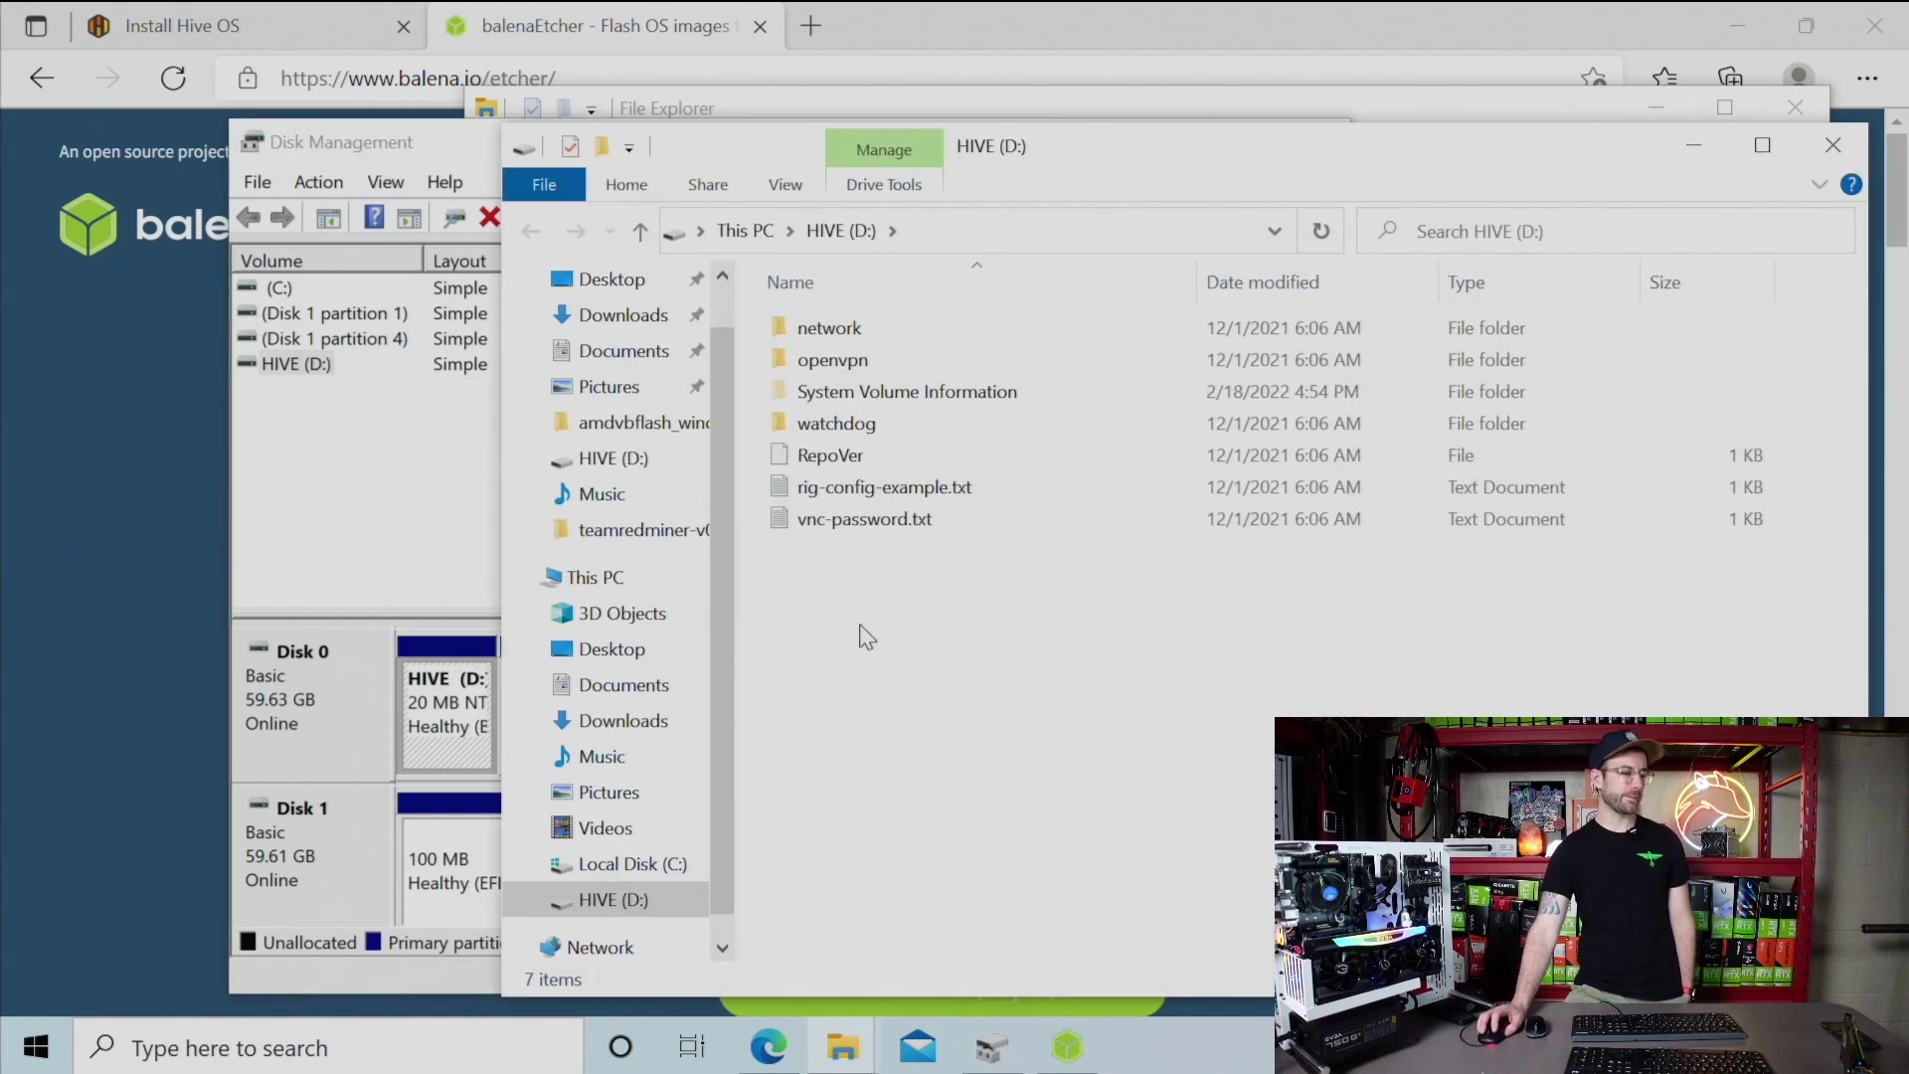
Review the RIG_PASSWD line in rig-config-example.txt, then return to the Hive OS workers page
{"action": "left_click_drag", "start_coordinate": [1327, 171], "coordinate": [1141, 125]}
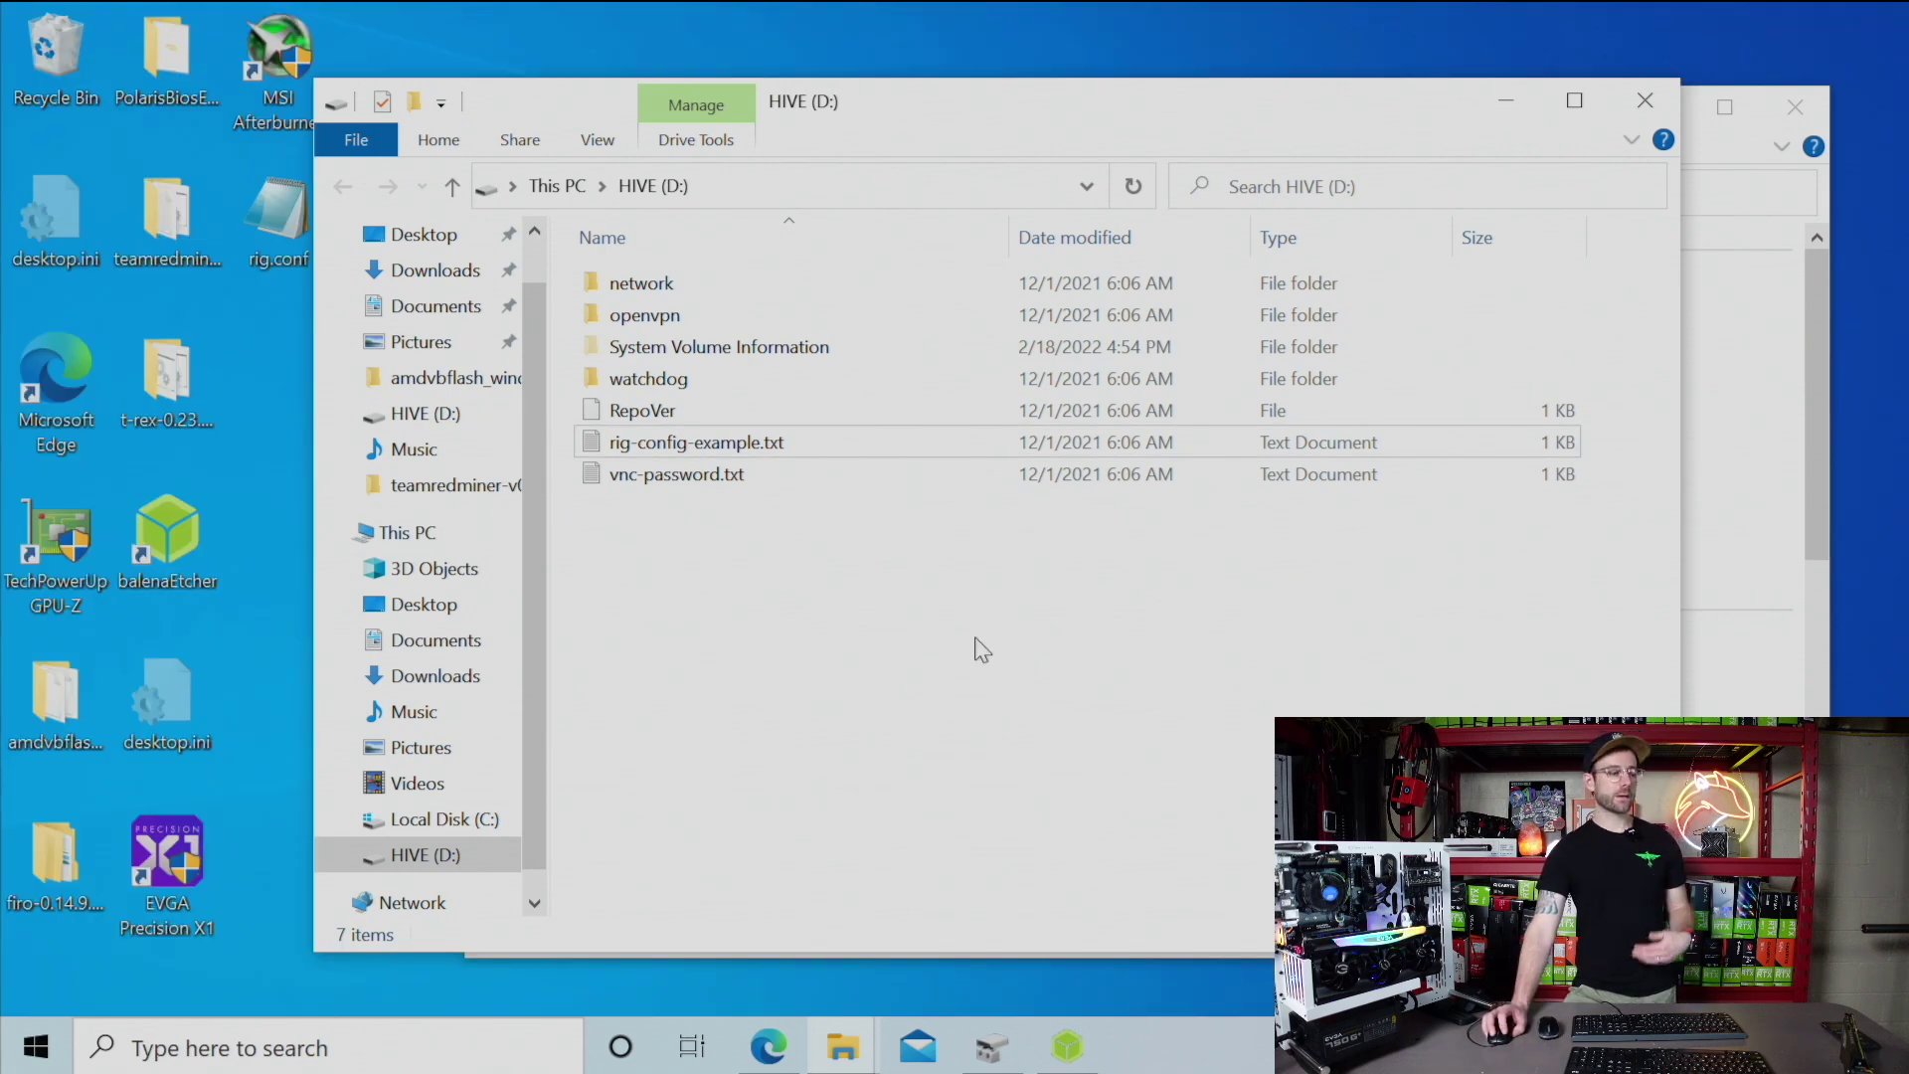
{"action": "double_click", "coordinate": [714, 445]}
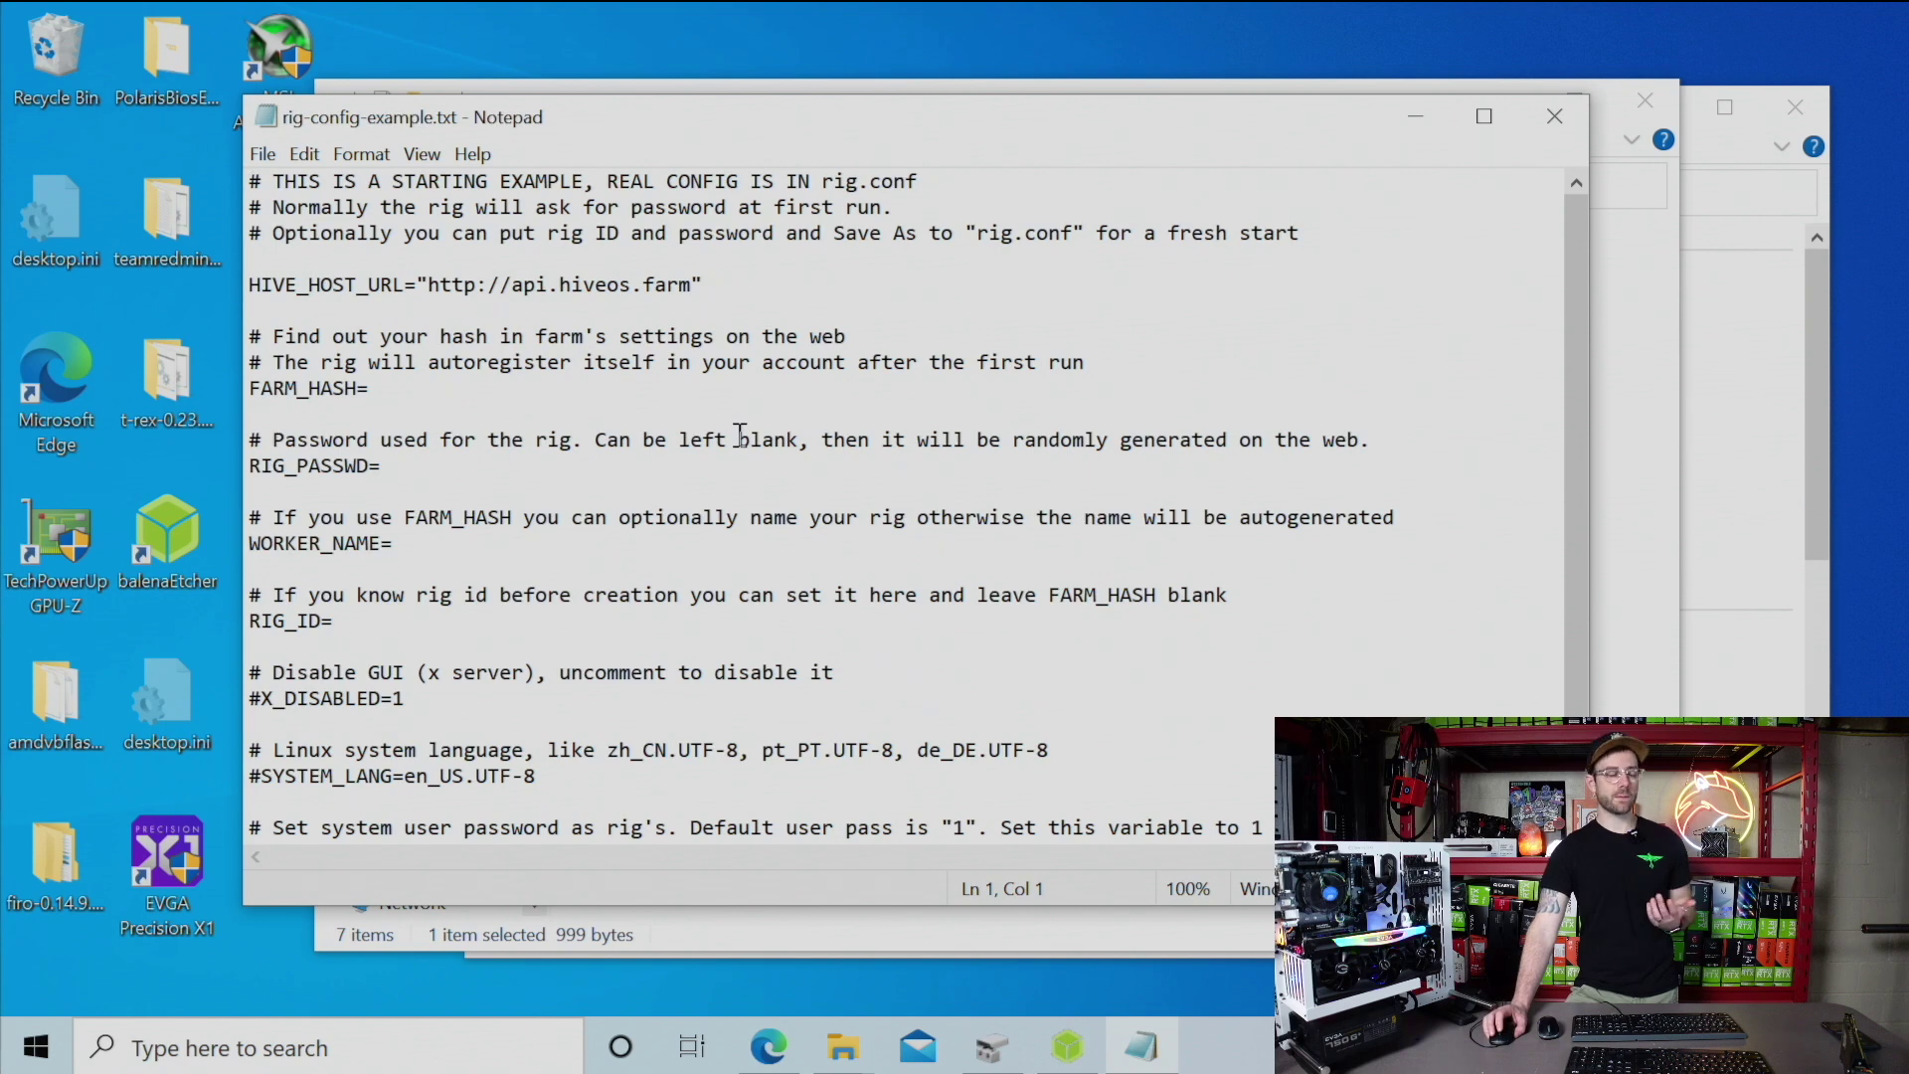
{"action": "left_click", "coordinate": [430, 473]}
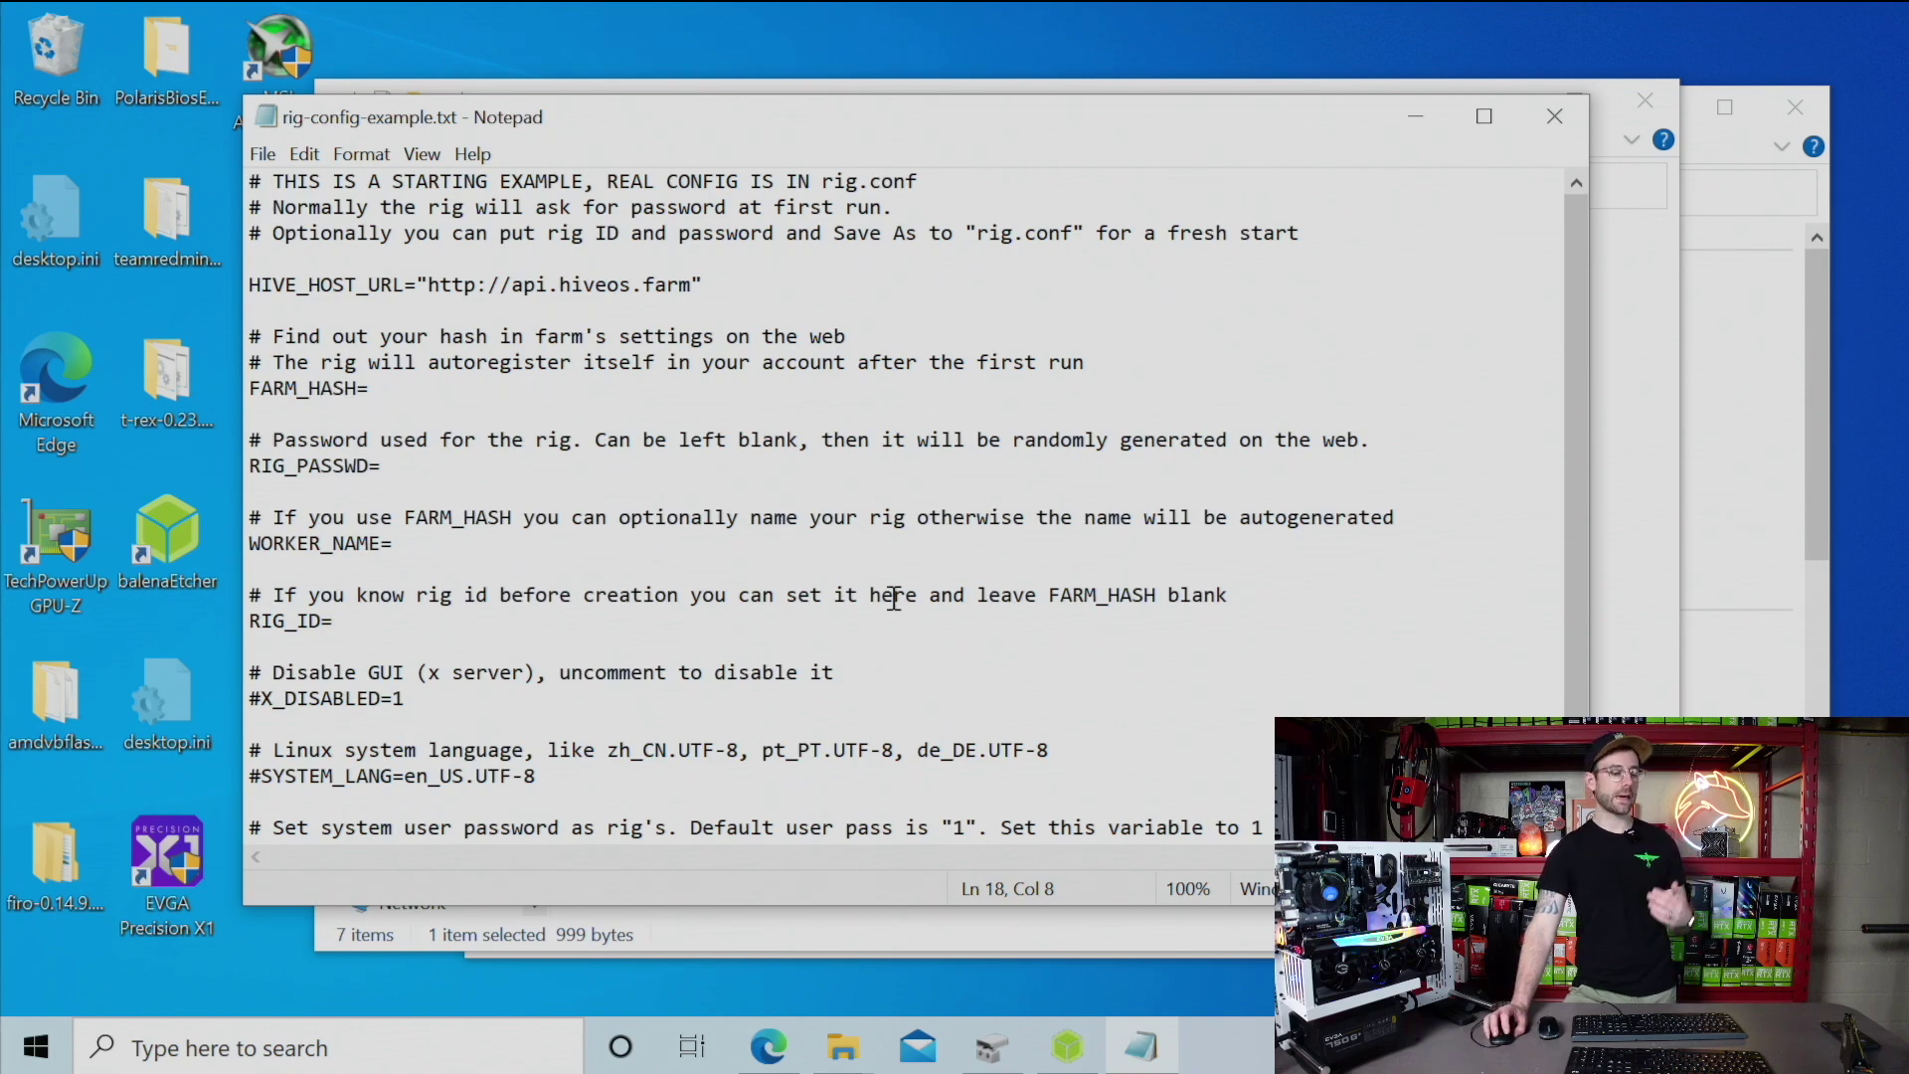
{"action": "left_click", "coordinate": [769, 1046]}
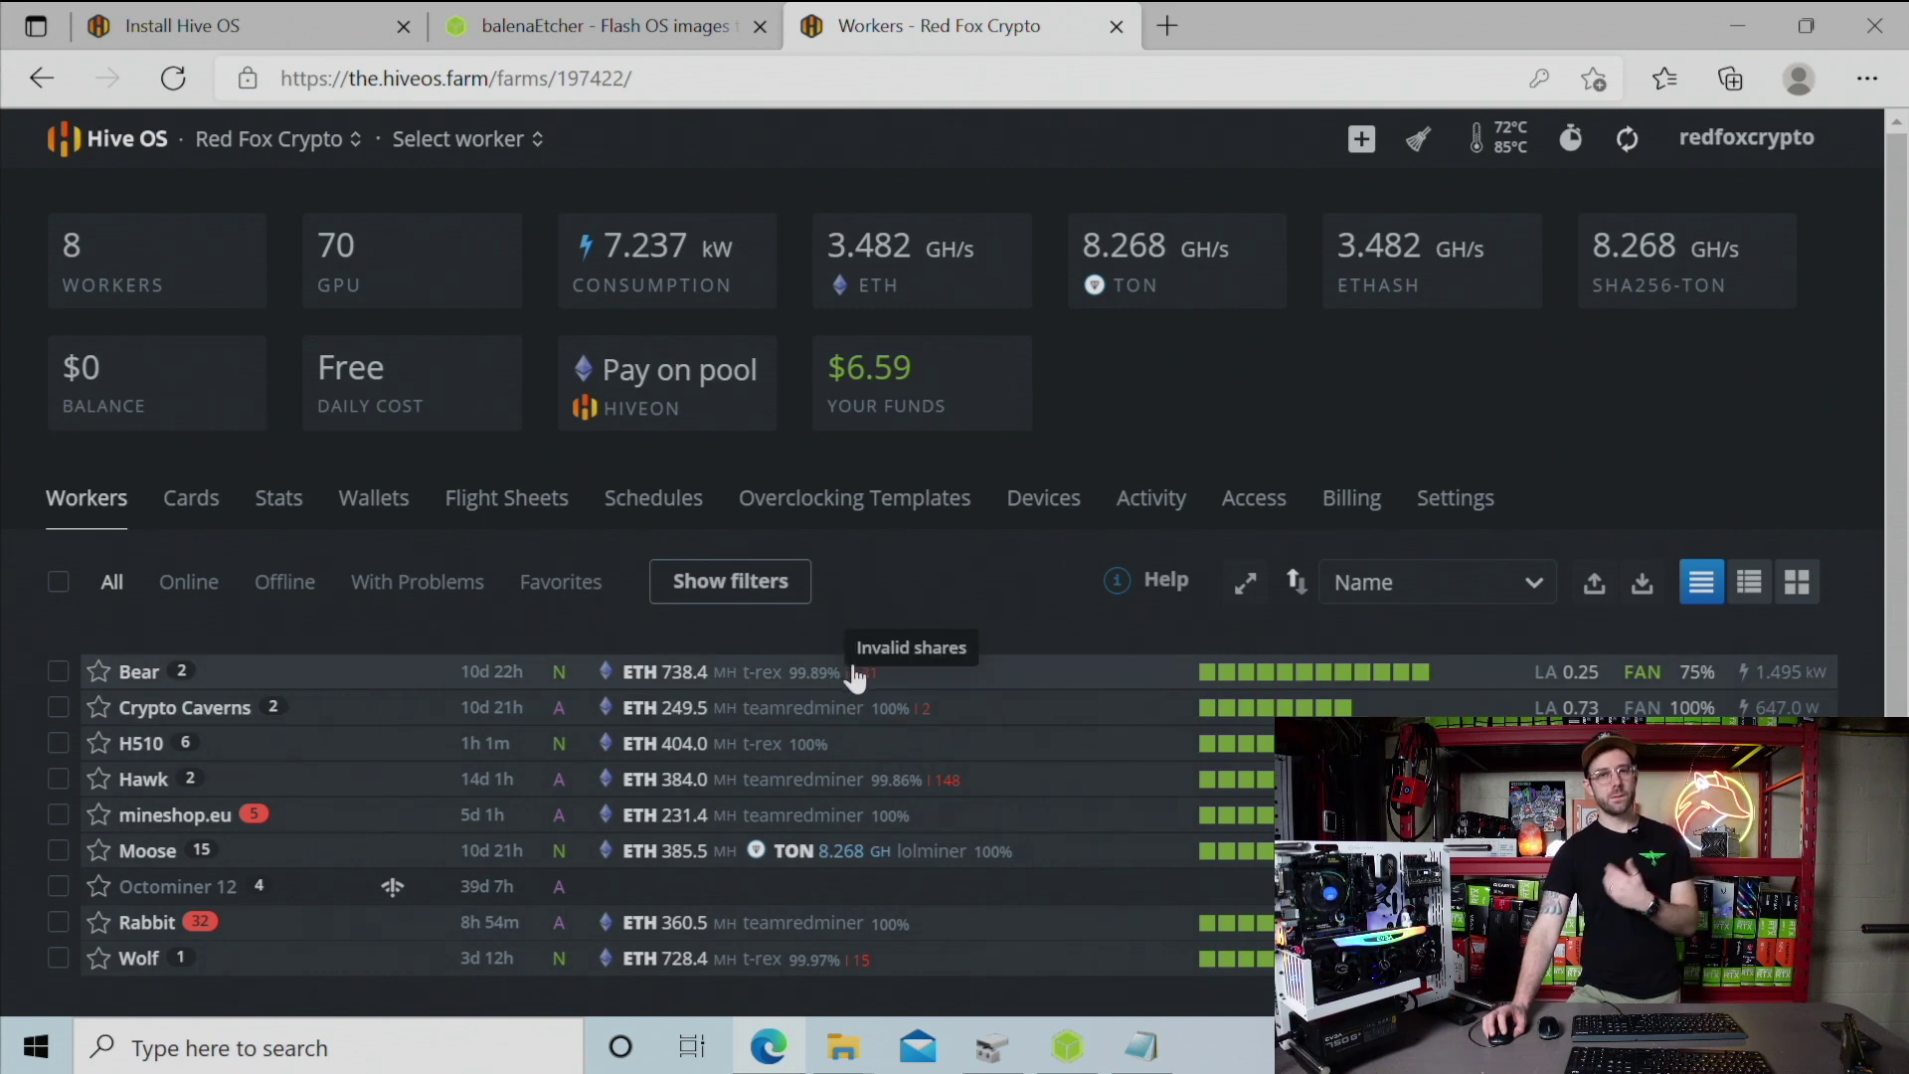
Add a new rig to the farm as an existing connection
{"action": "left_click", "coordinate": [1363, 147]}
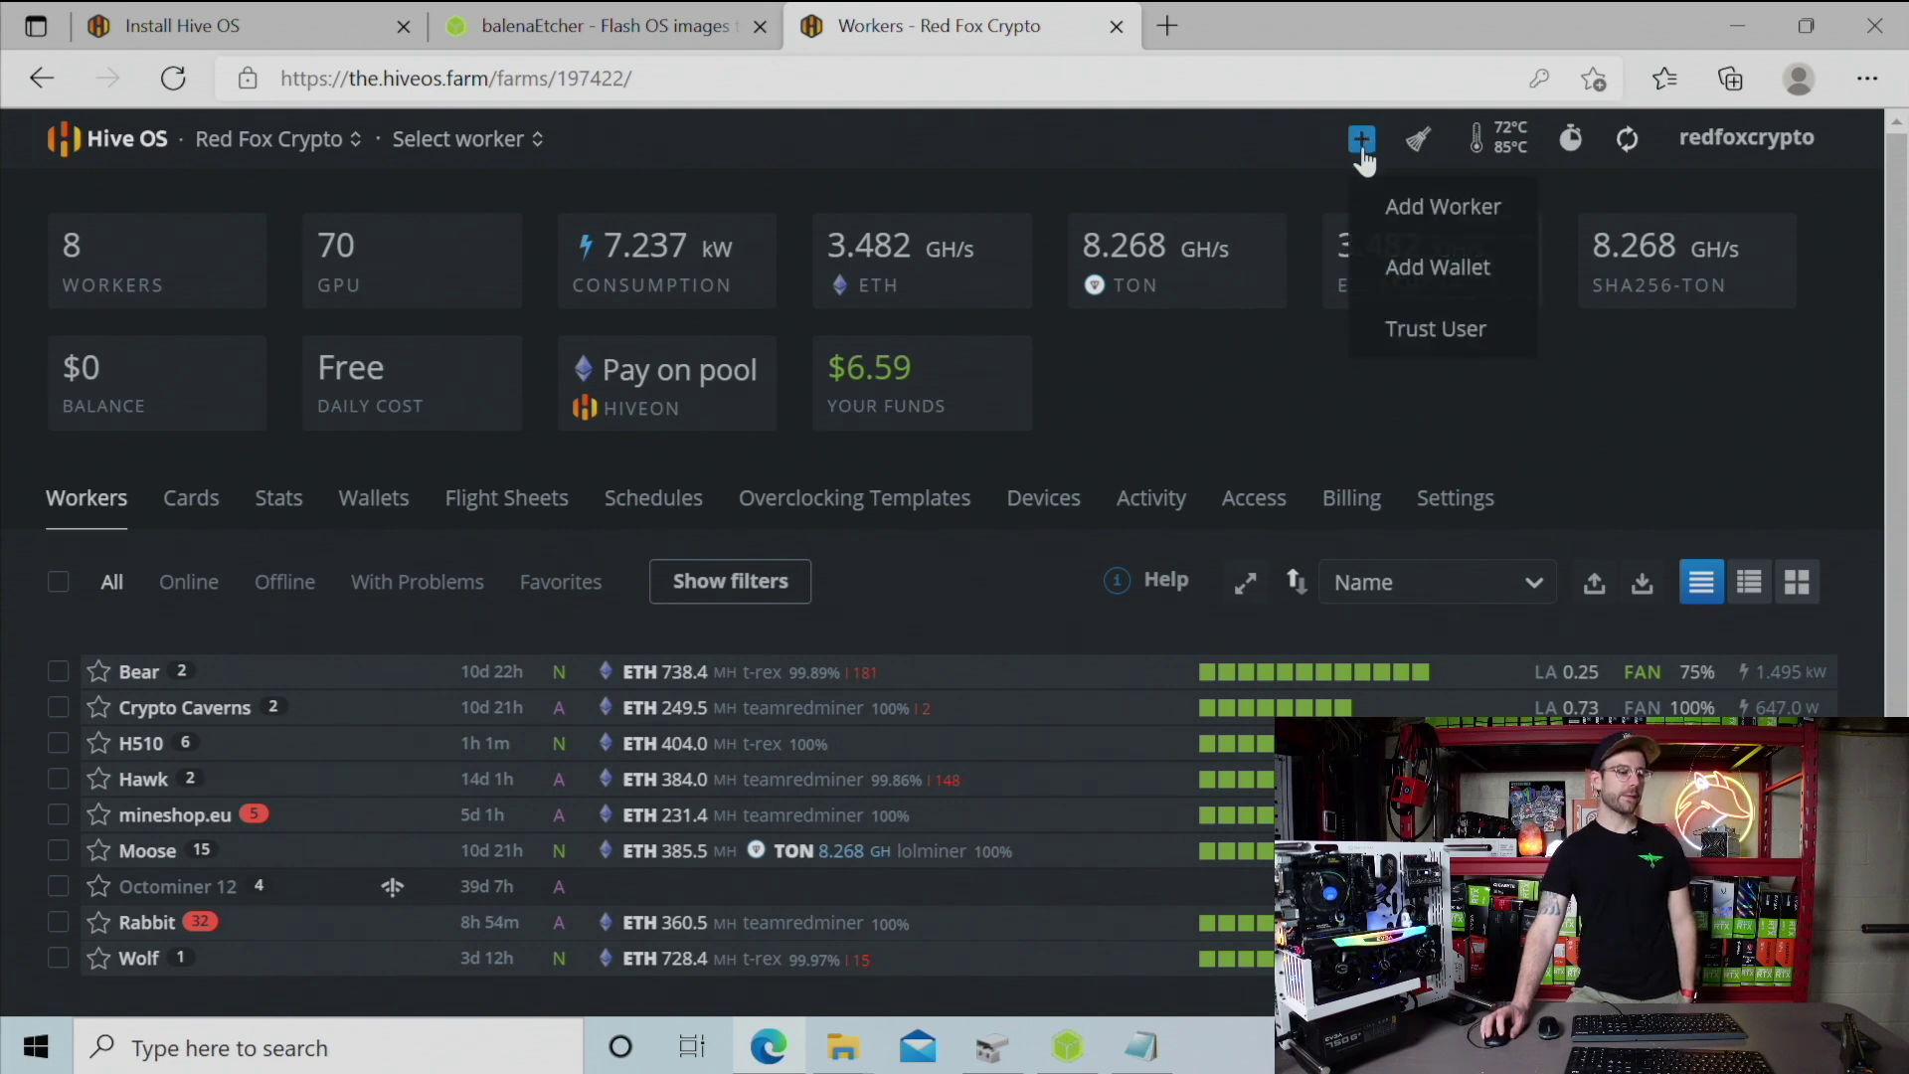
{"action": "left_click", "coordinate": [1389, 200]}
{"action": "left_click", "coordinate": [1102, 558]}
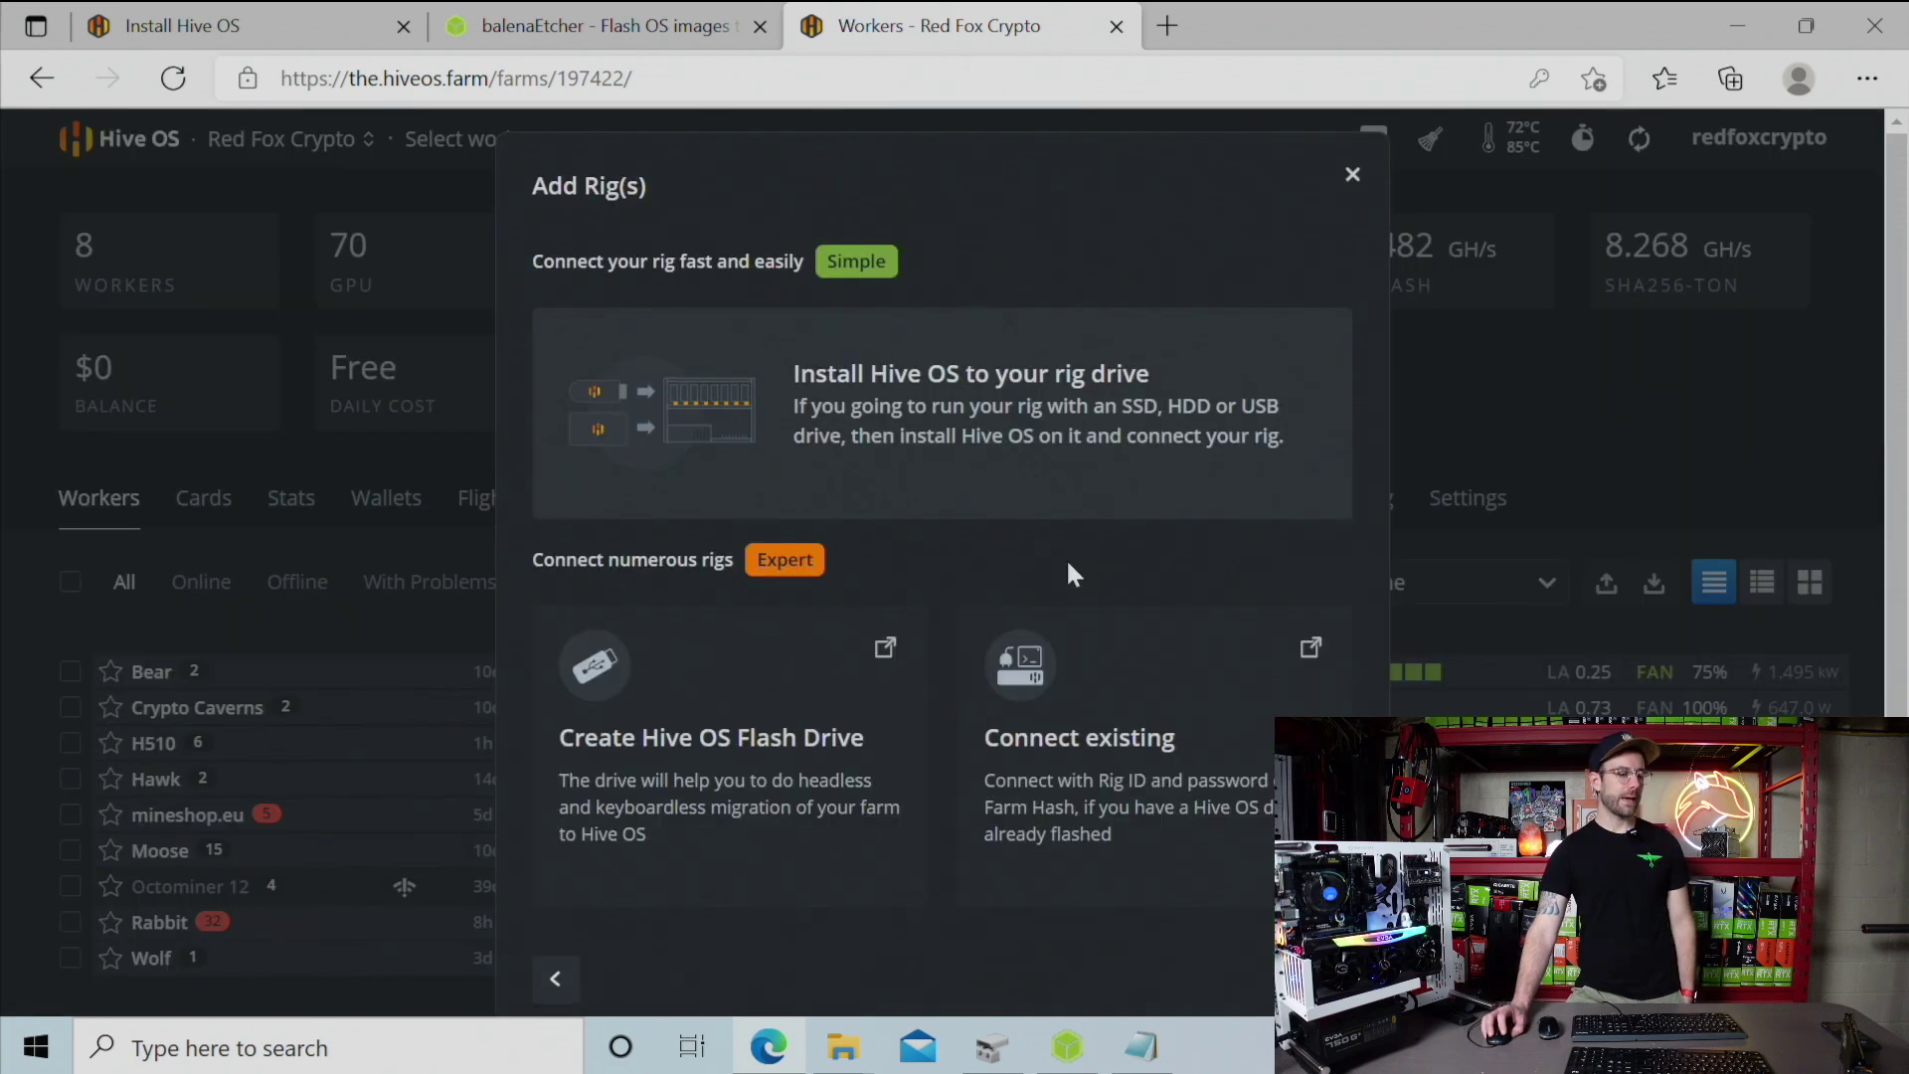
{"action": "left_click", "coordinate": [1019, 656]}
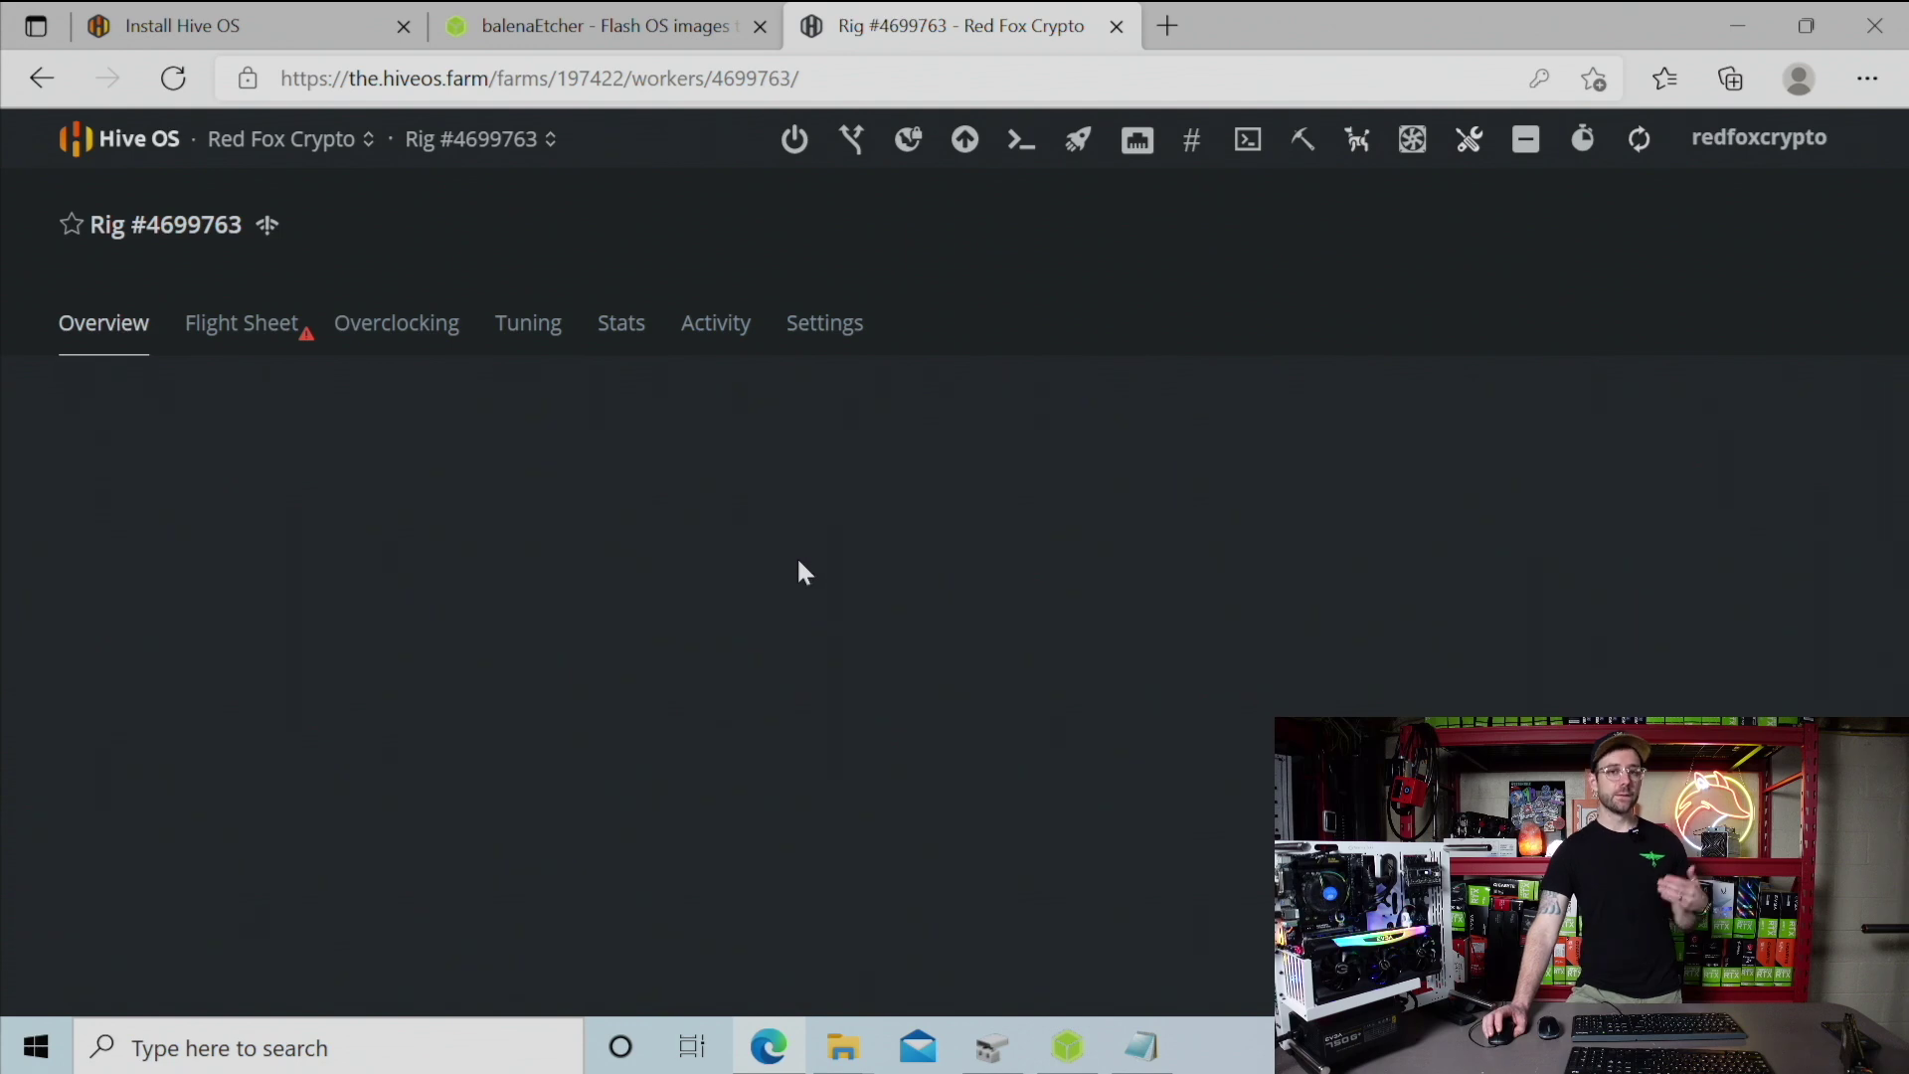
Download rig.conf from the new rig's settings and show it in the Downloads folder
{"action": "left_click", "coordinate": [850, 341]}
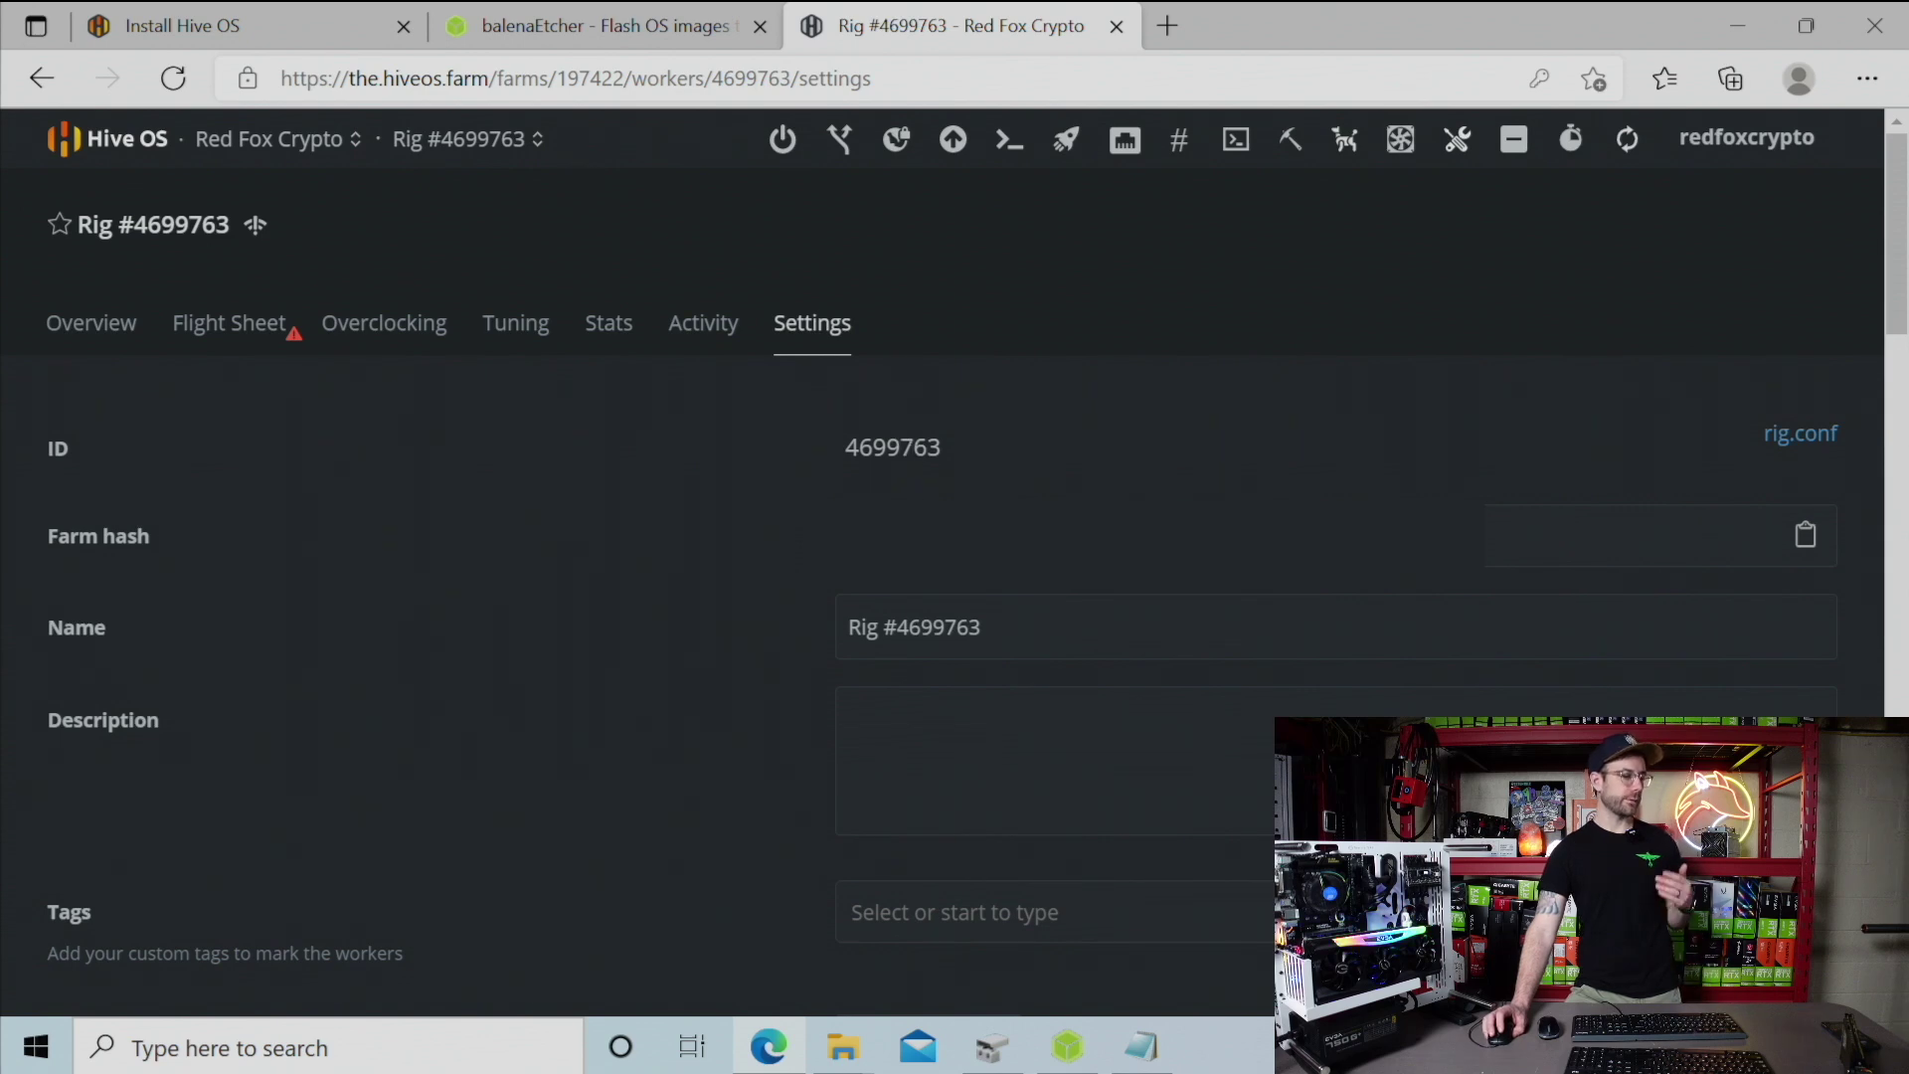
{"action": "scroll", "coordinate": [1009, 603], "scroll_direction": "down", "scroll_amount": 7}
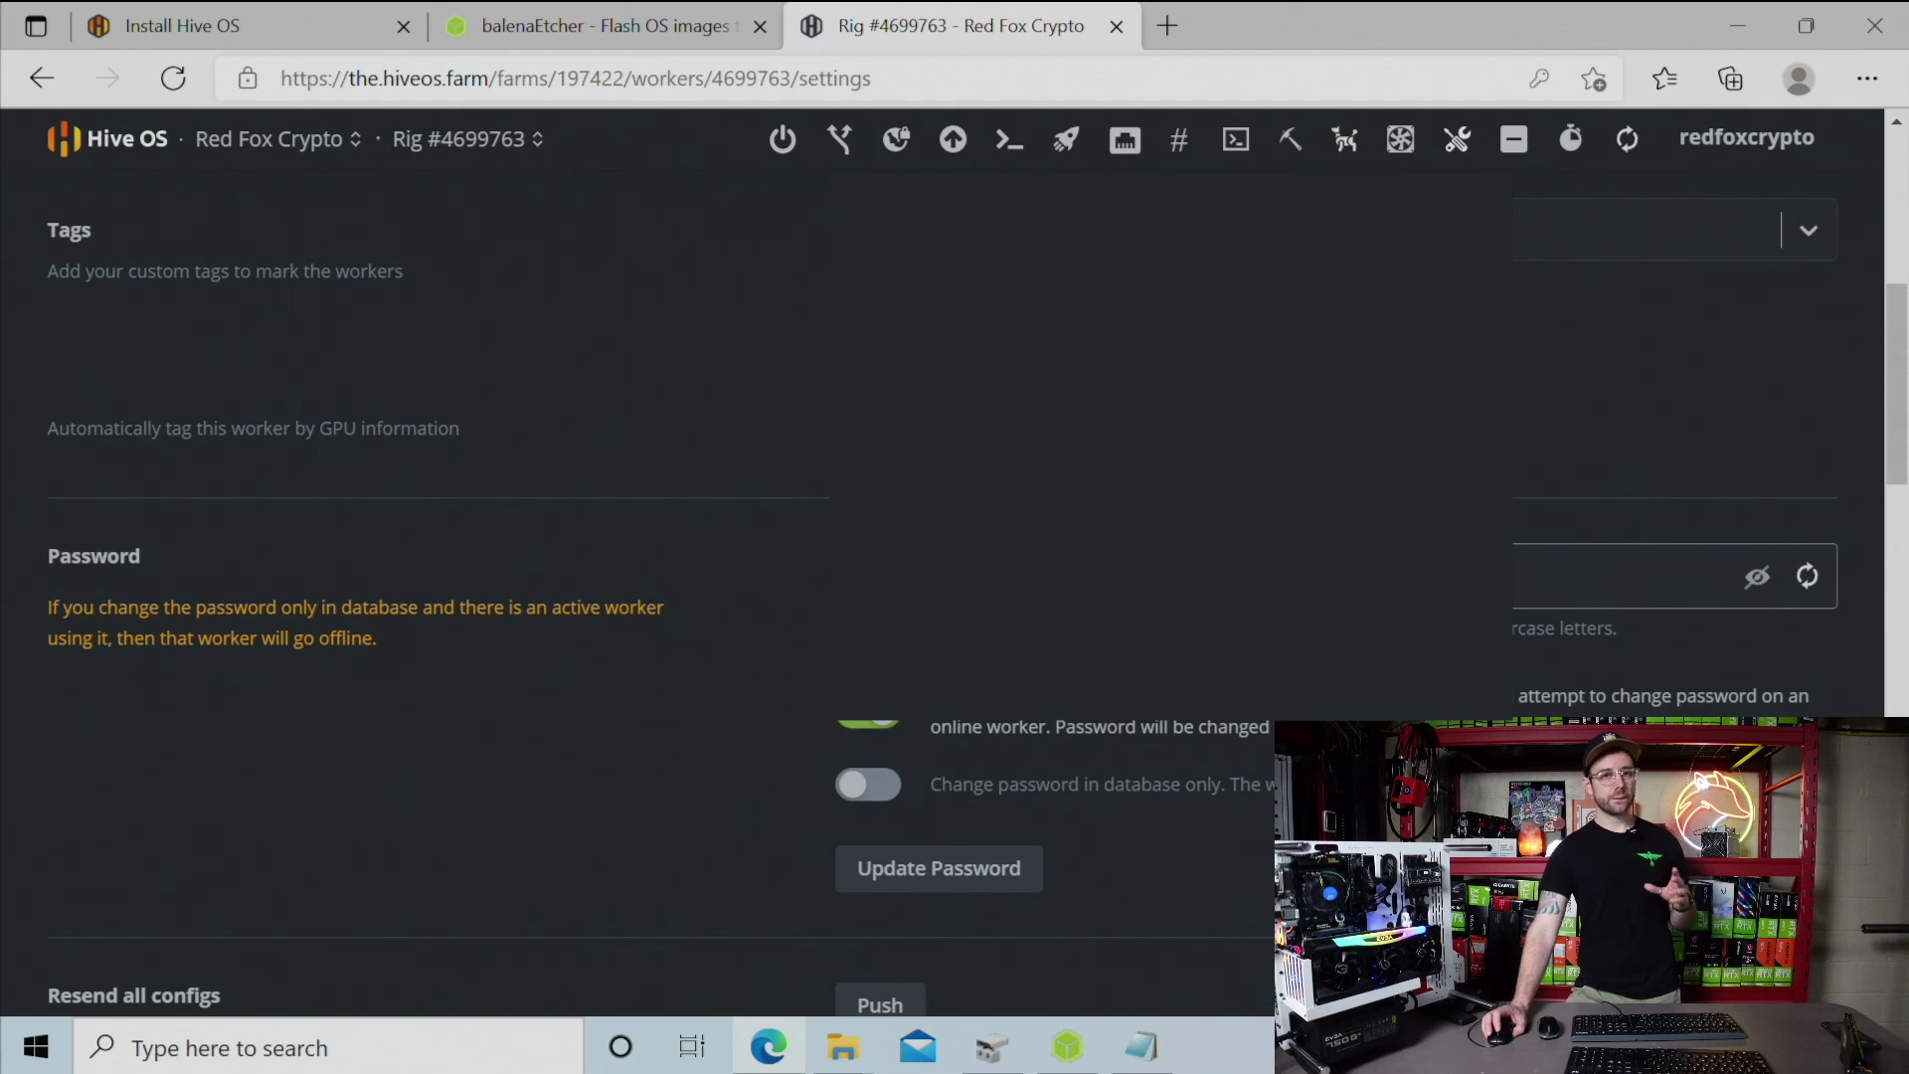
{"action": "scroll", "coordinate": [1325, 511], "scroll_direction": "up", "scroll_amount": 7}
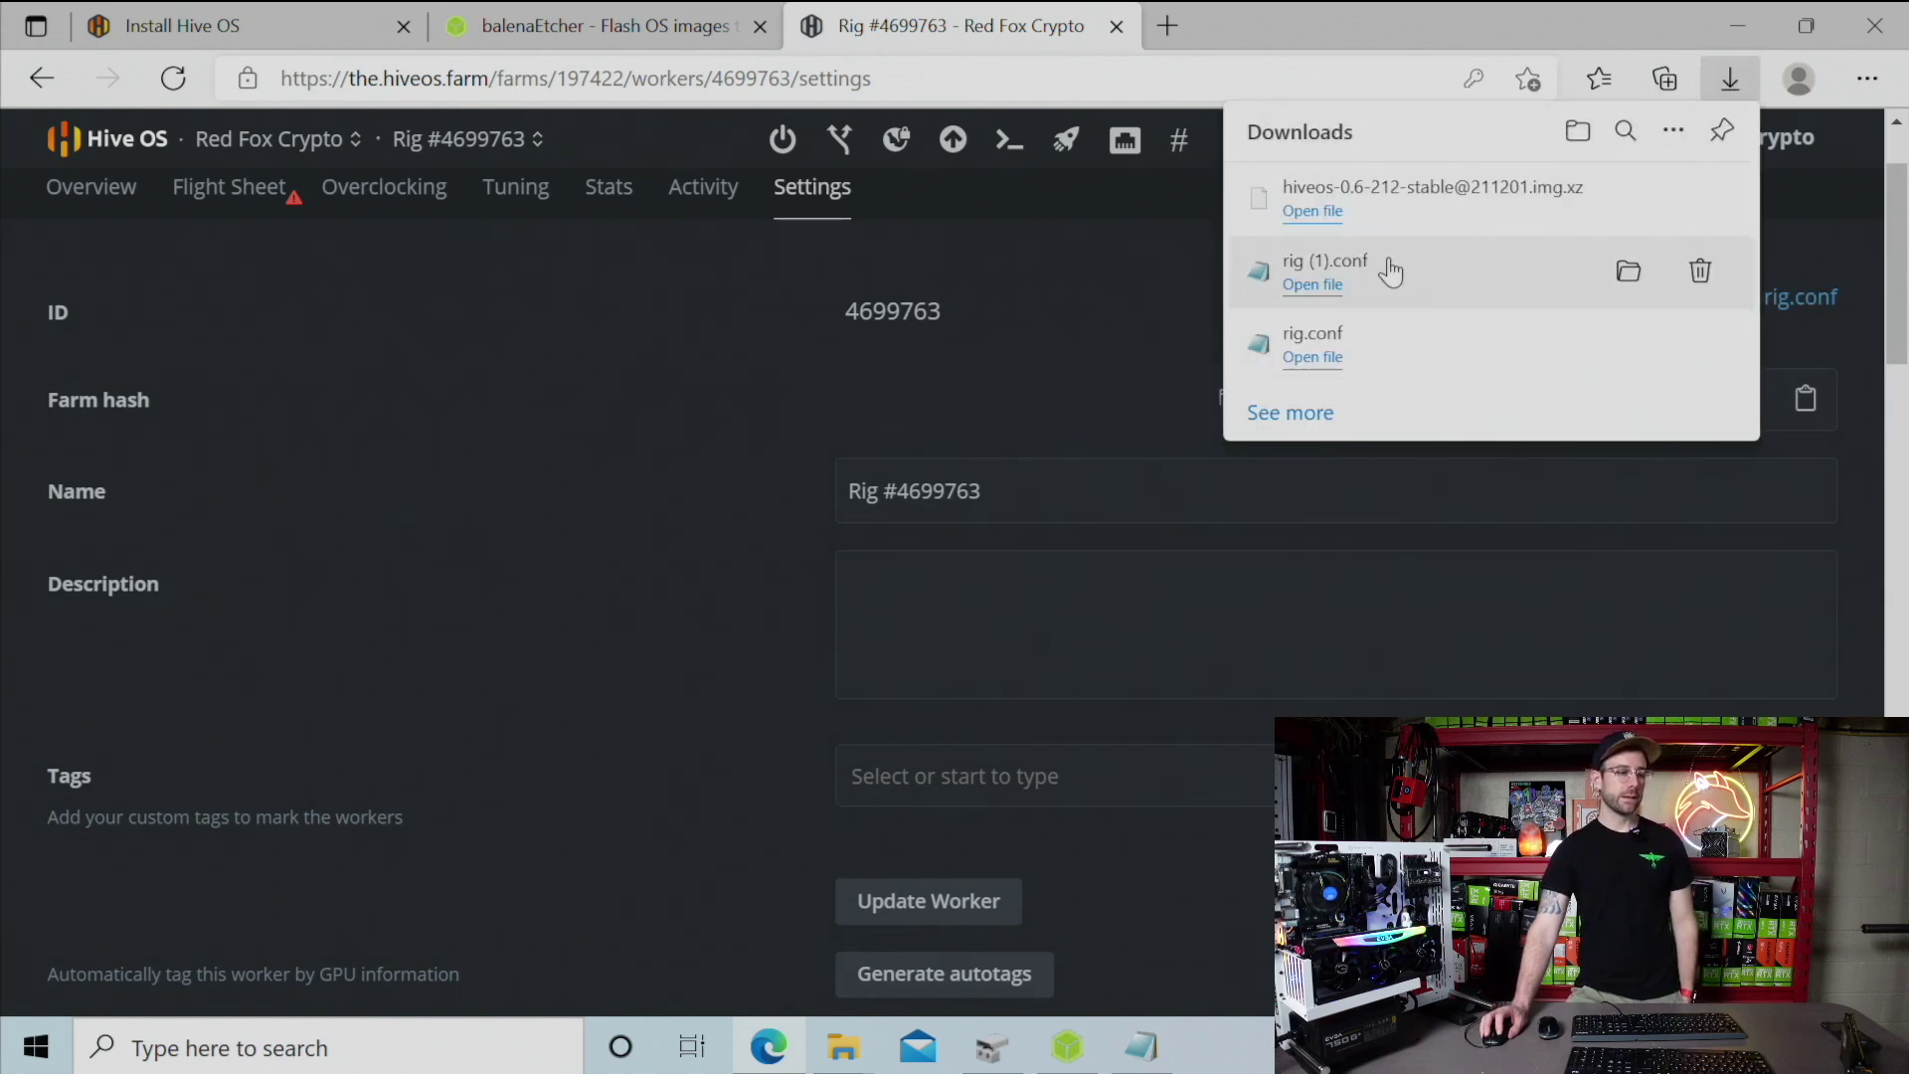
{"action": "left_click", "coordinate": [1627, 277]}
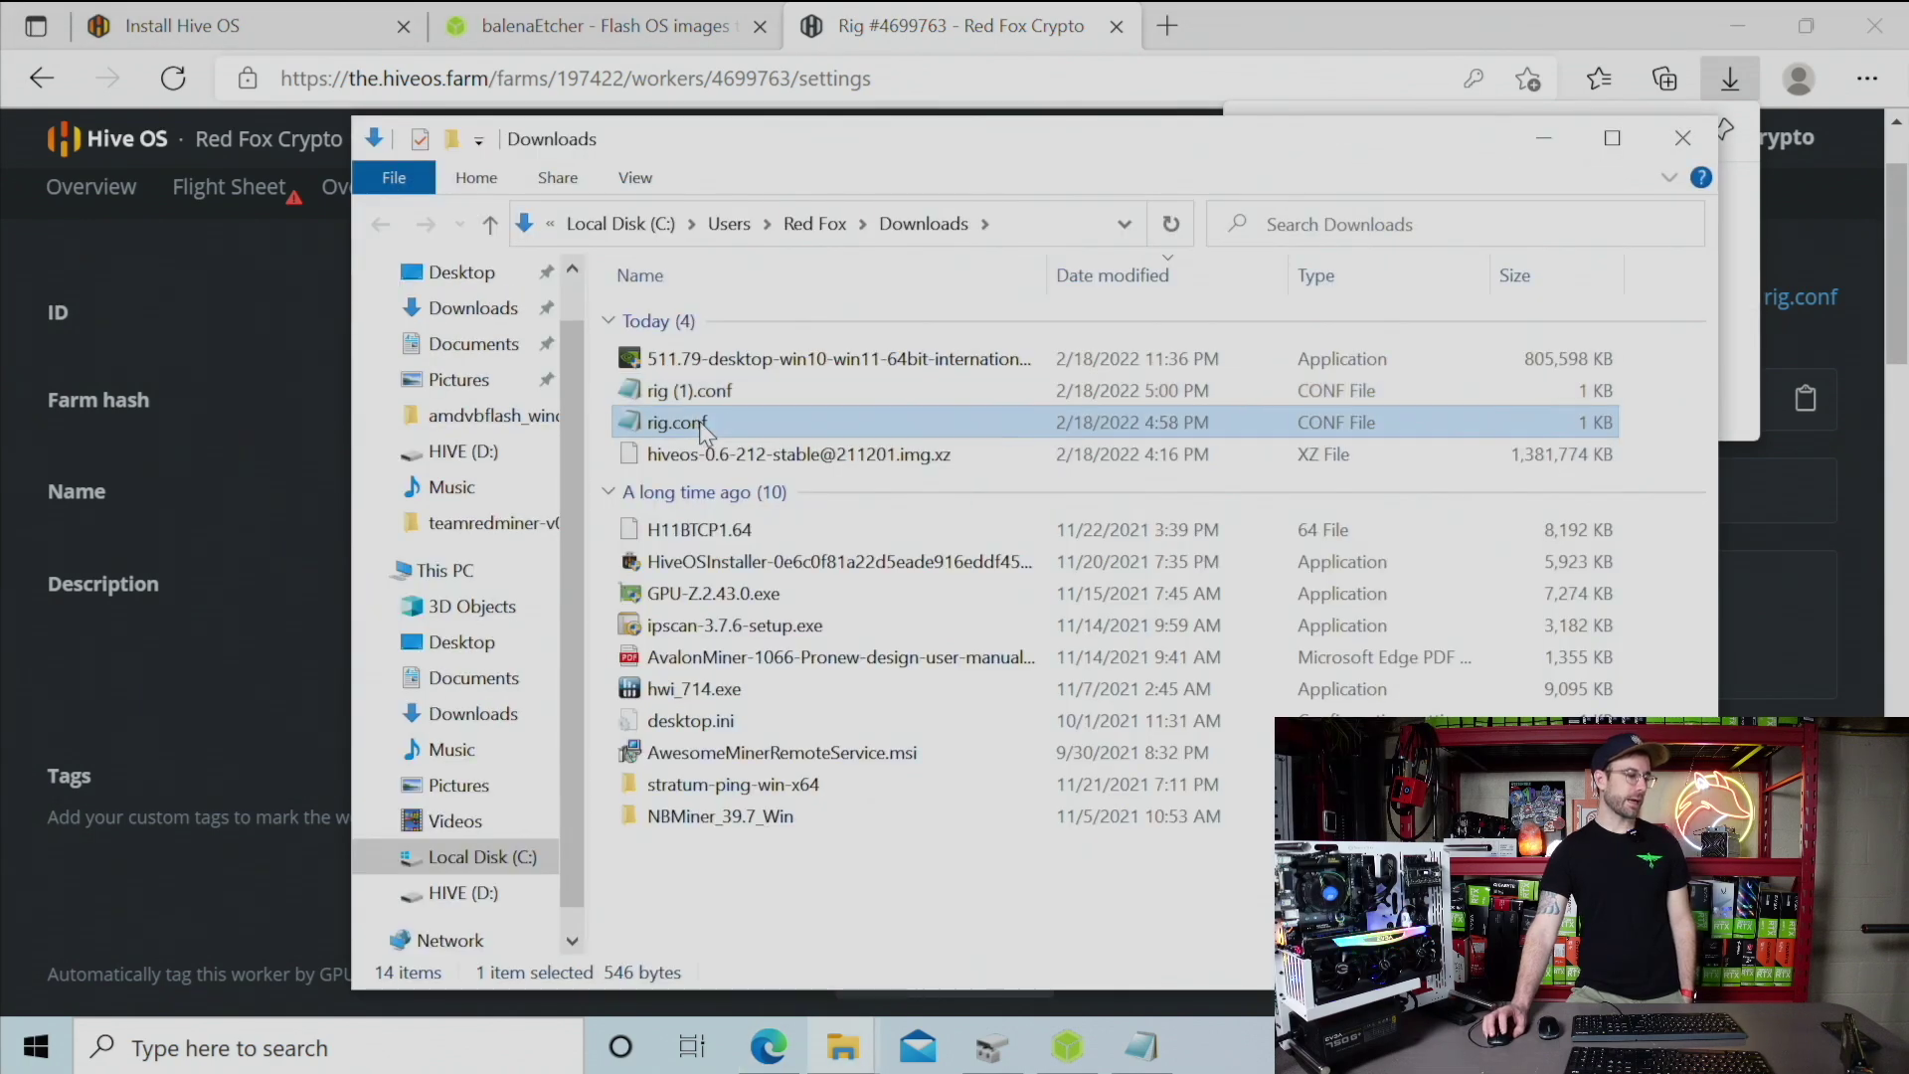
Copy rig.conf from Downloads and paste it onto the HIVE (D:) drive
{"action": "right_click", "coordinate": [703, 430]}
{"action": "left_click", "coordinate": [805, 778]}
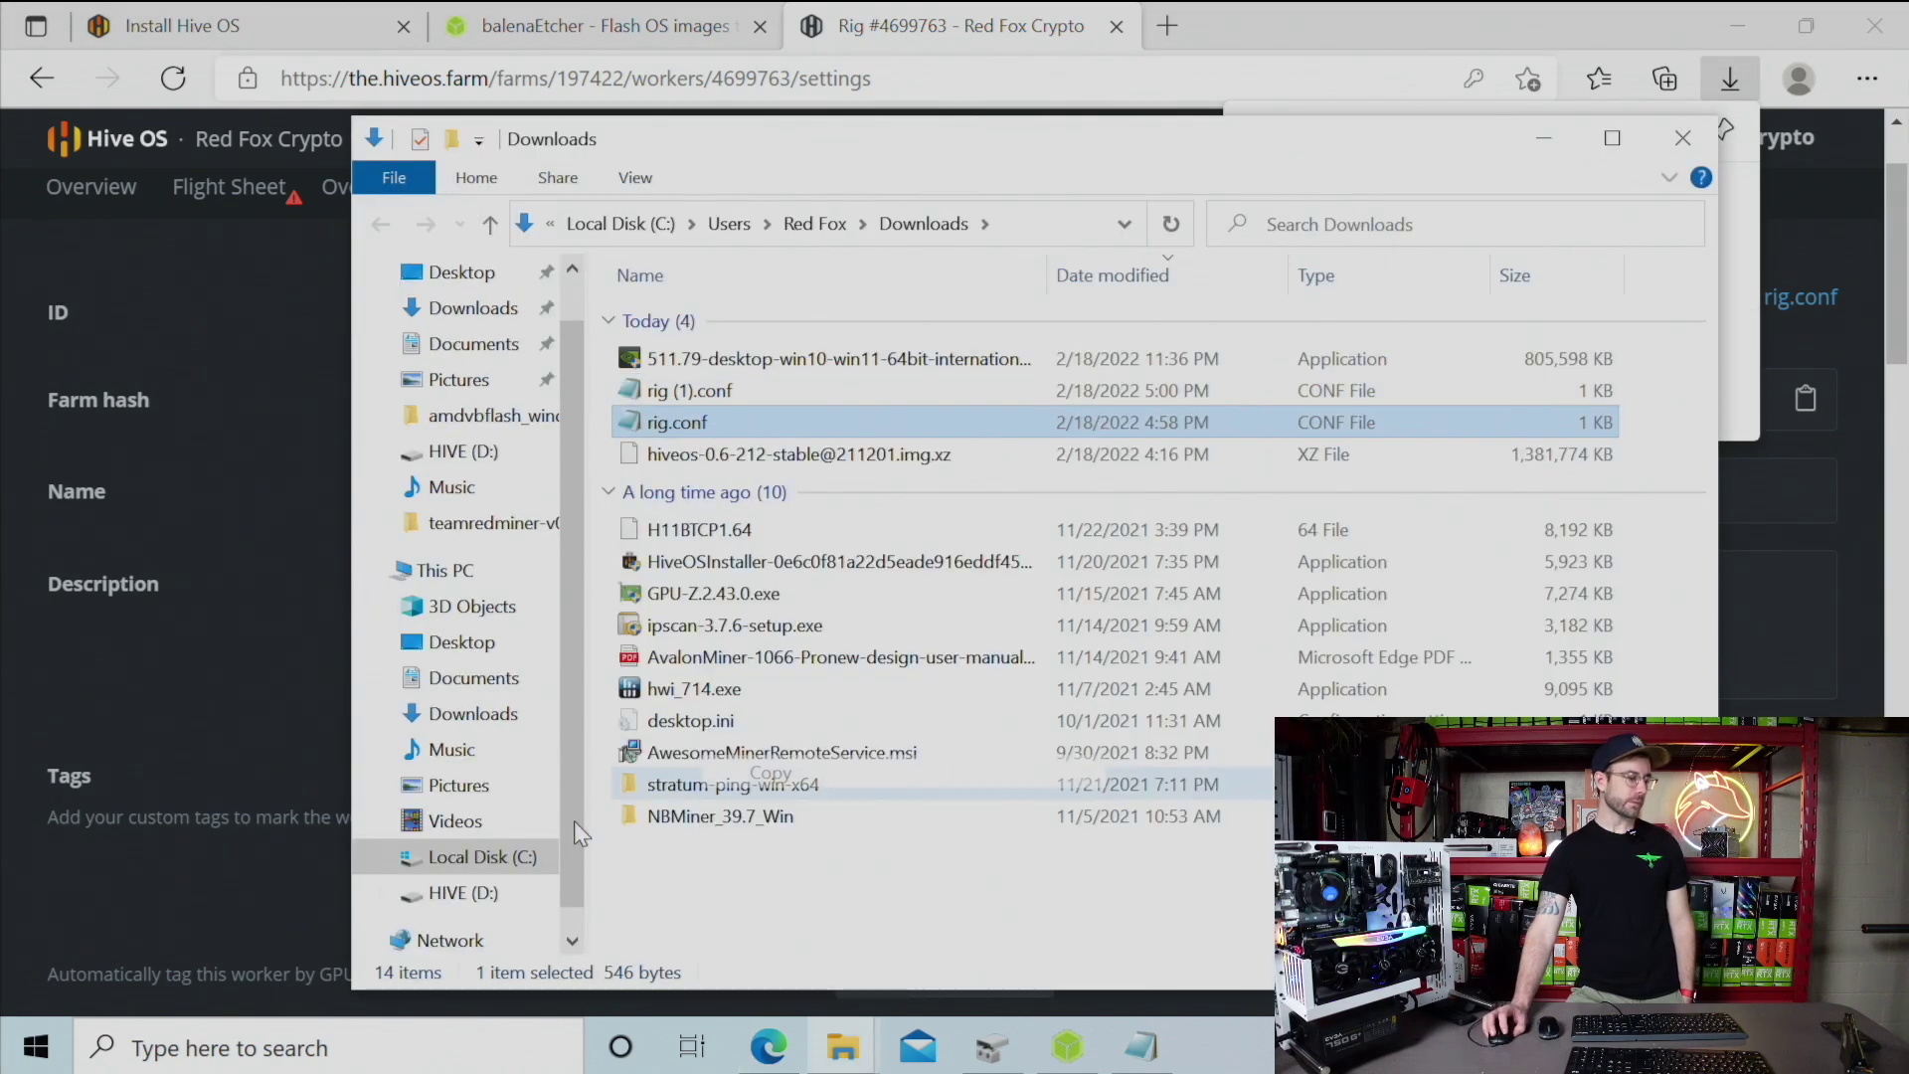
{"action": "left_click", "coordinate": [485, 893]}
{"action": "right_click", "coordinate": [778, 705]}
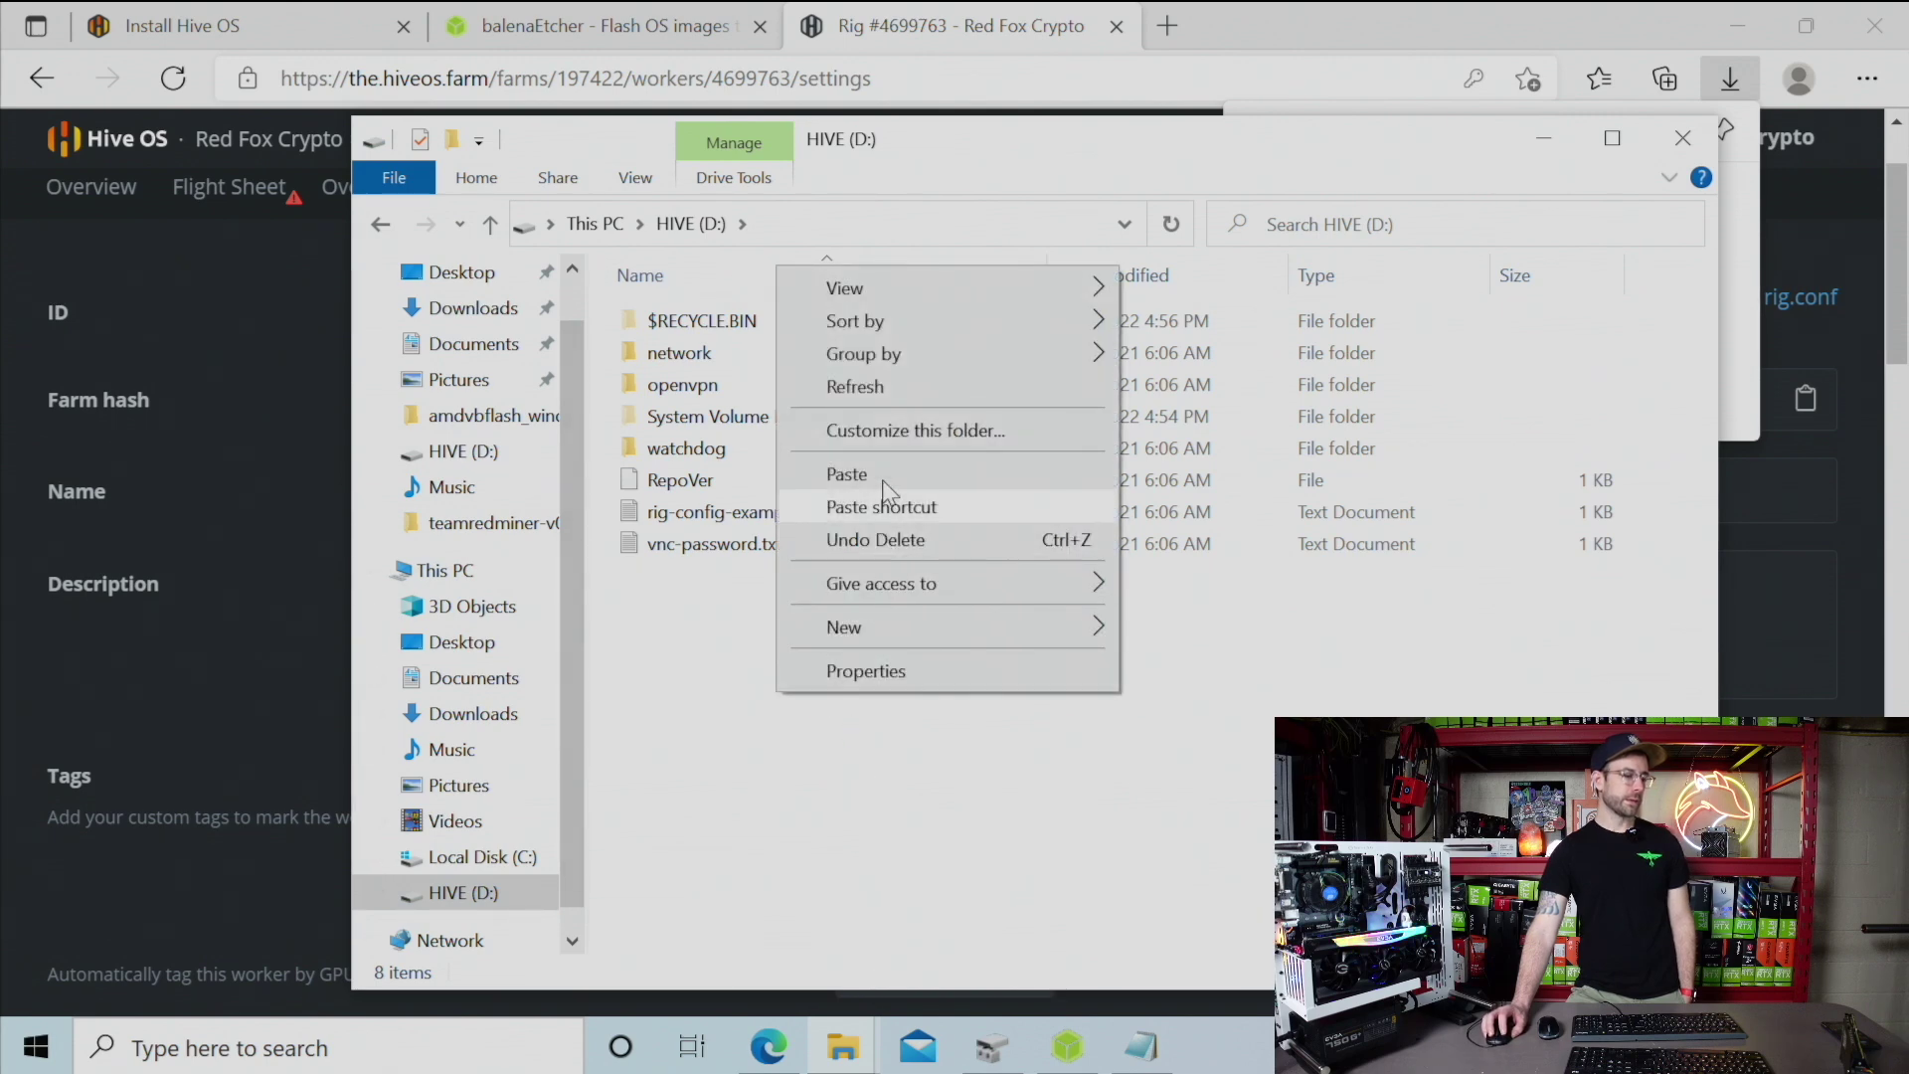
{"action": "left_click", "coordinate": [861, 475]}
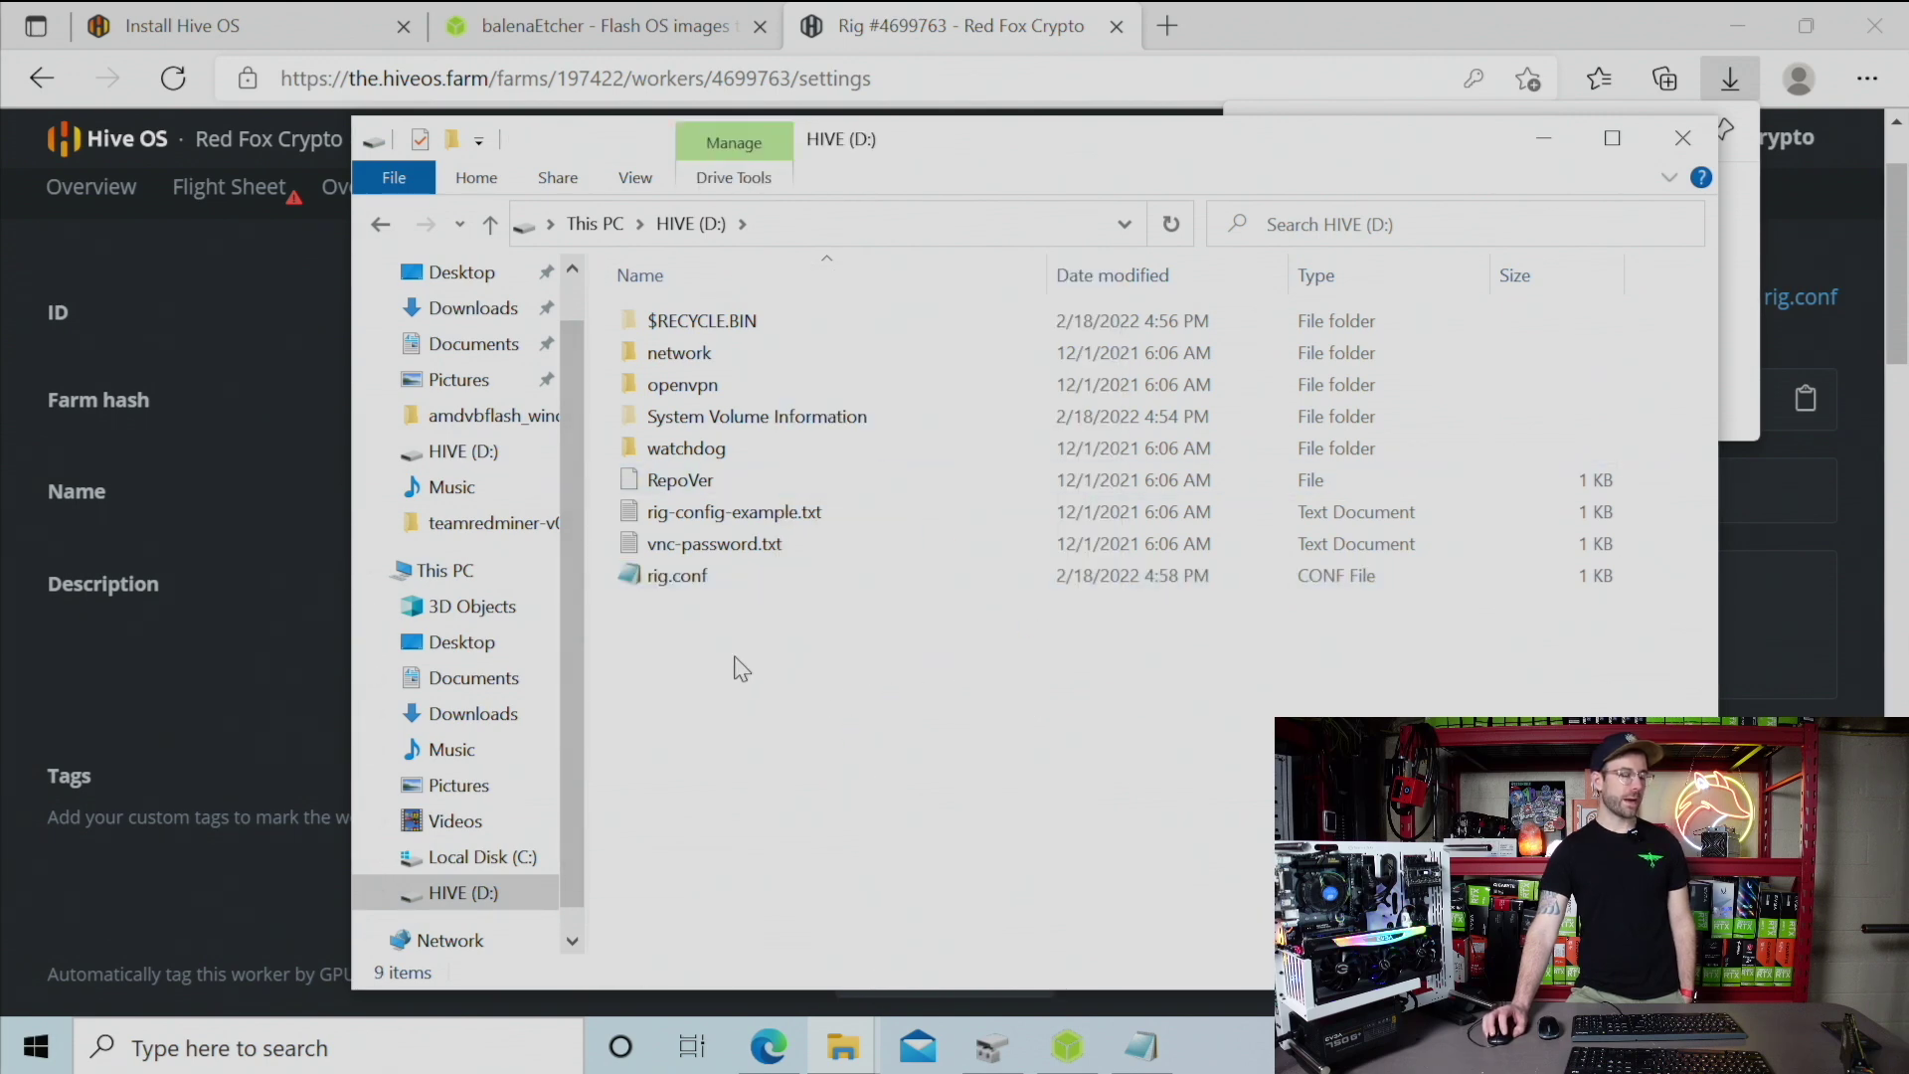
Check the copied file's exact name is rig.conf in its Properties
{"action": "left_click", "coordinate": [726, 584]}
{"action": "right_click", "coordinate": [724, 578]}
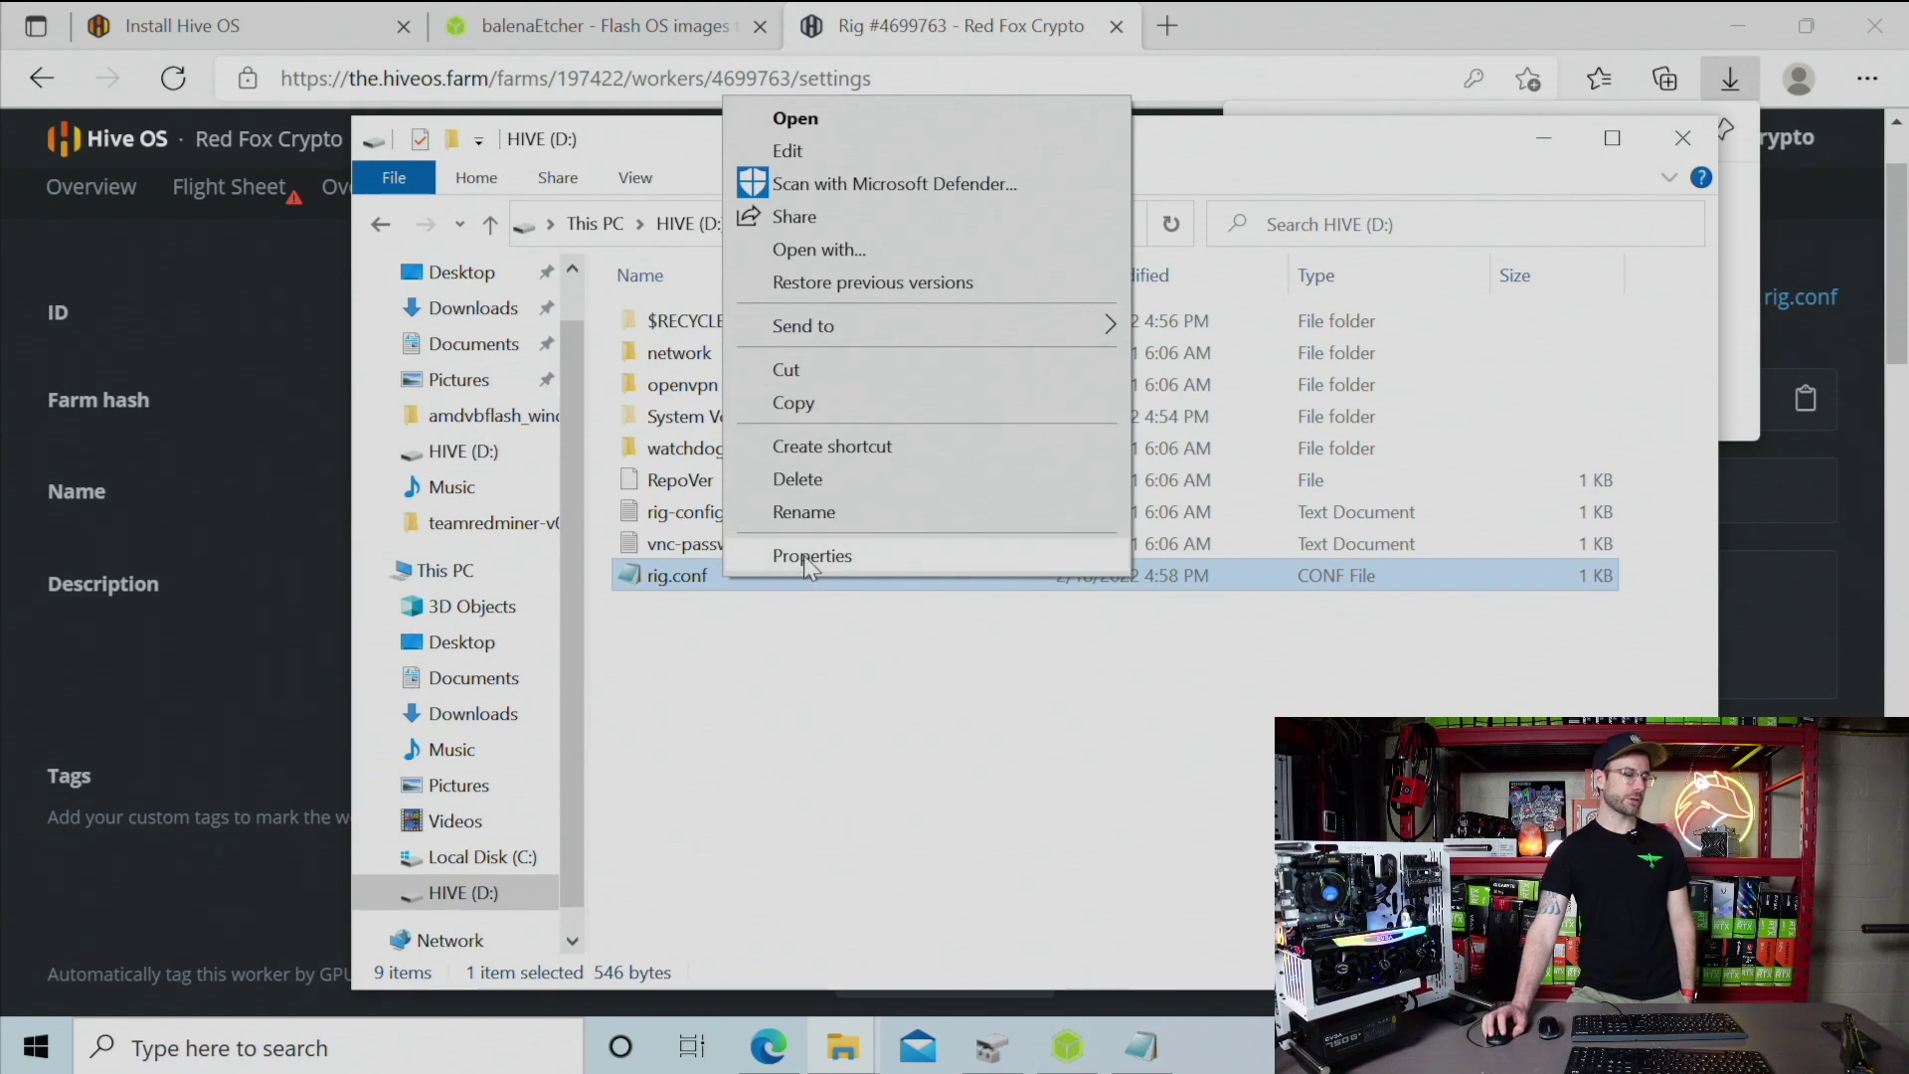
{"action": "left_click", "coordinate": [804, 555]}
{"action": "left_click", "coordinate": [959, 363]}
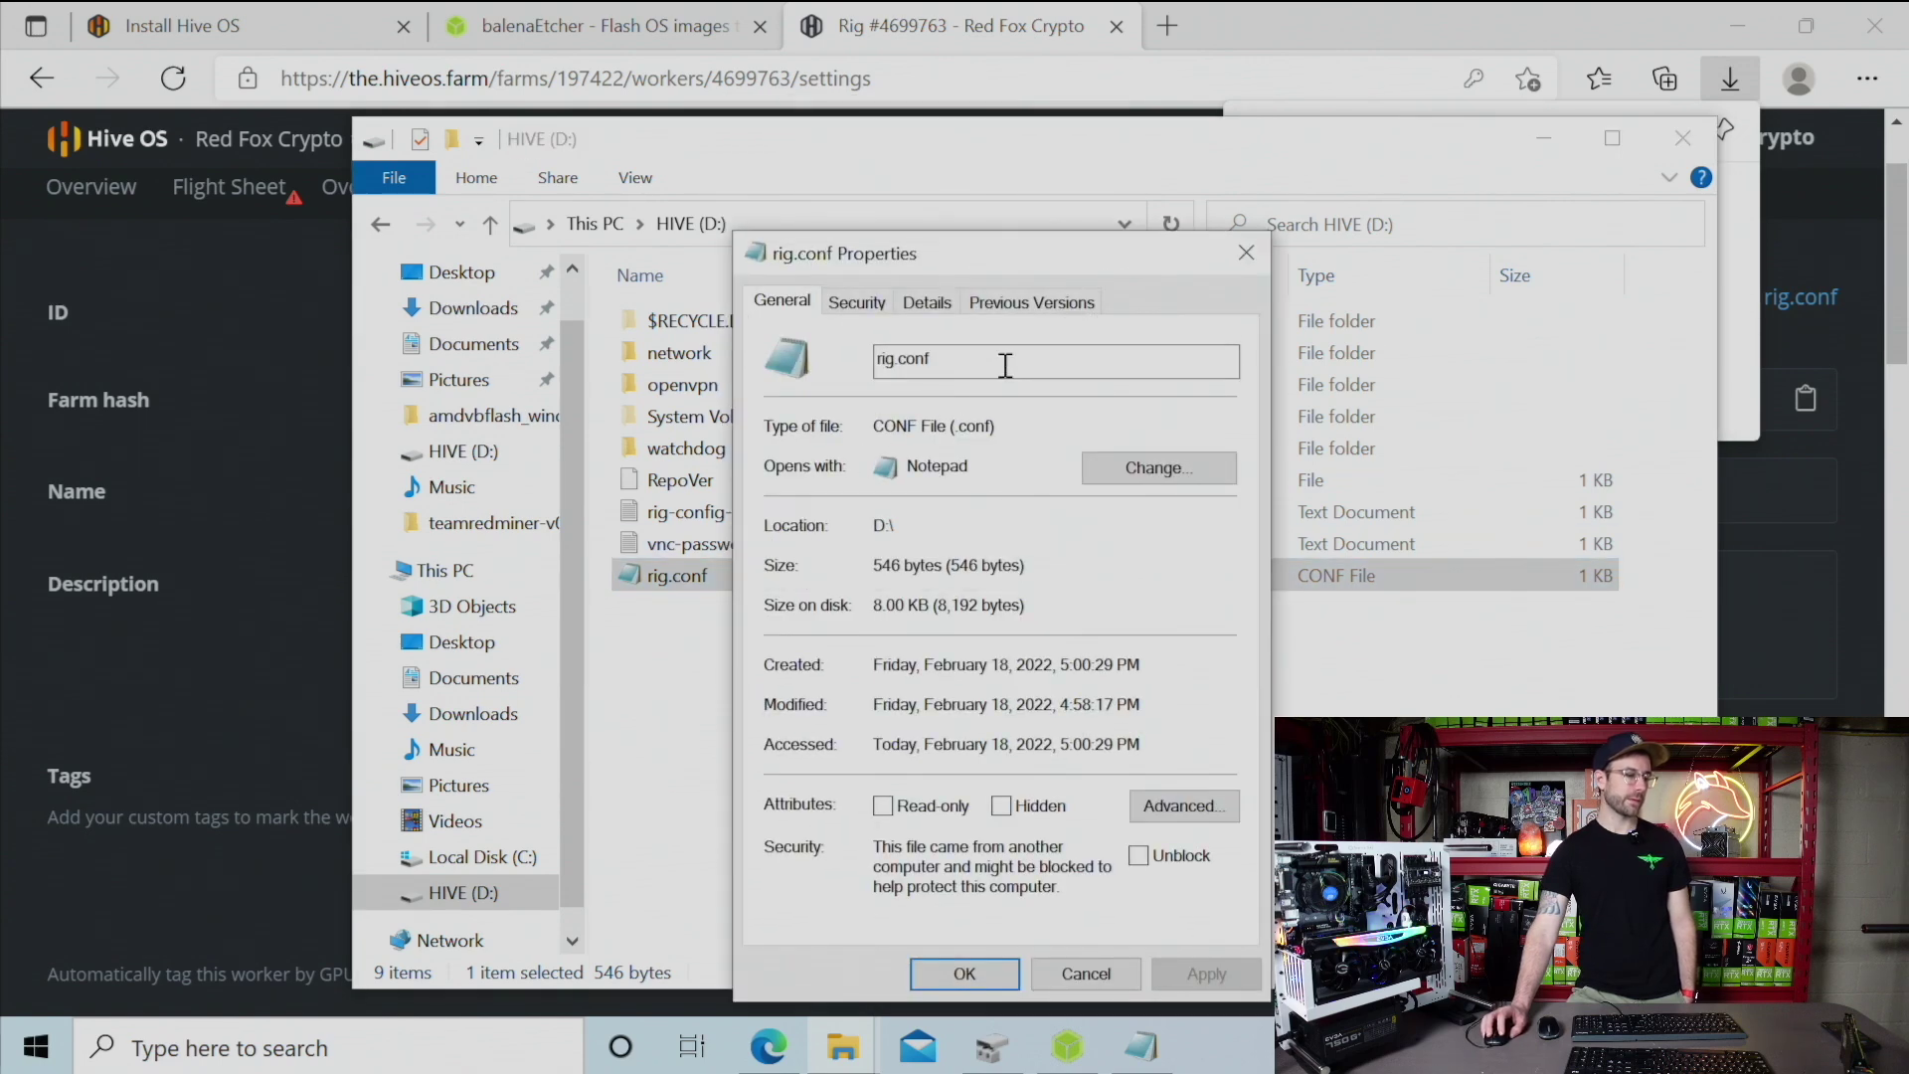
{"action": "left_click", "coordinate": [1247, 253]}
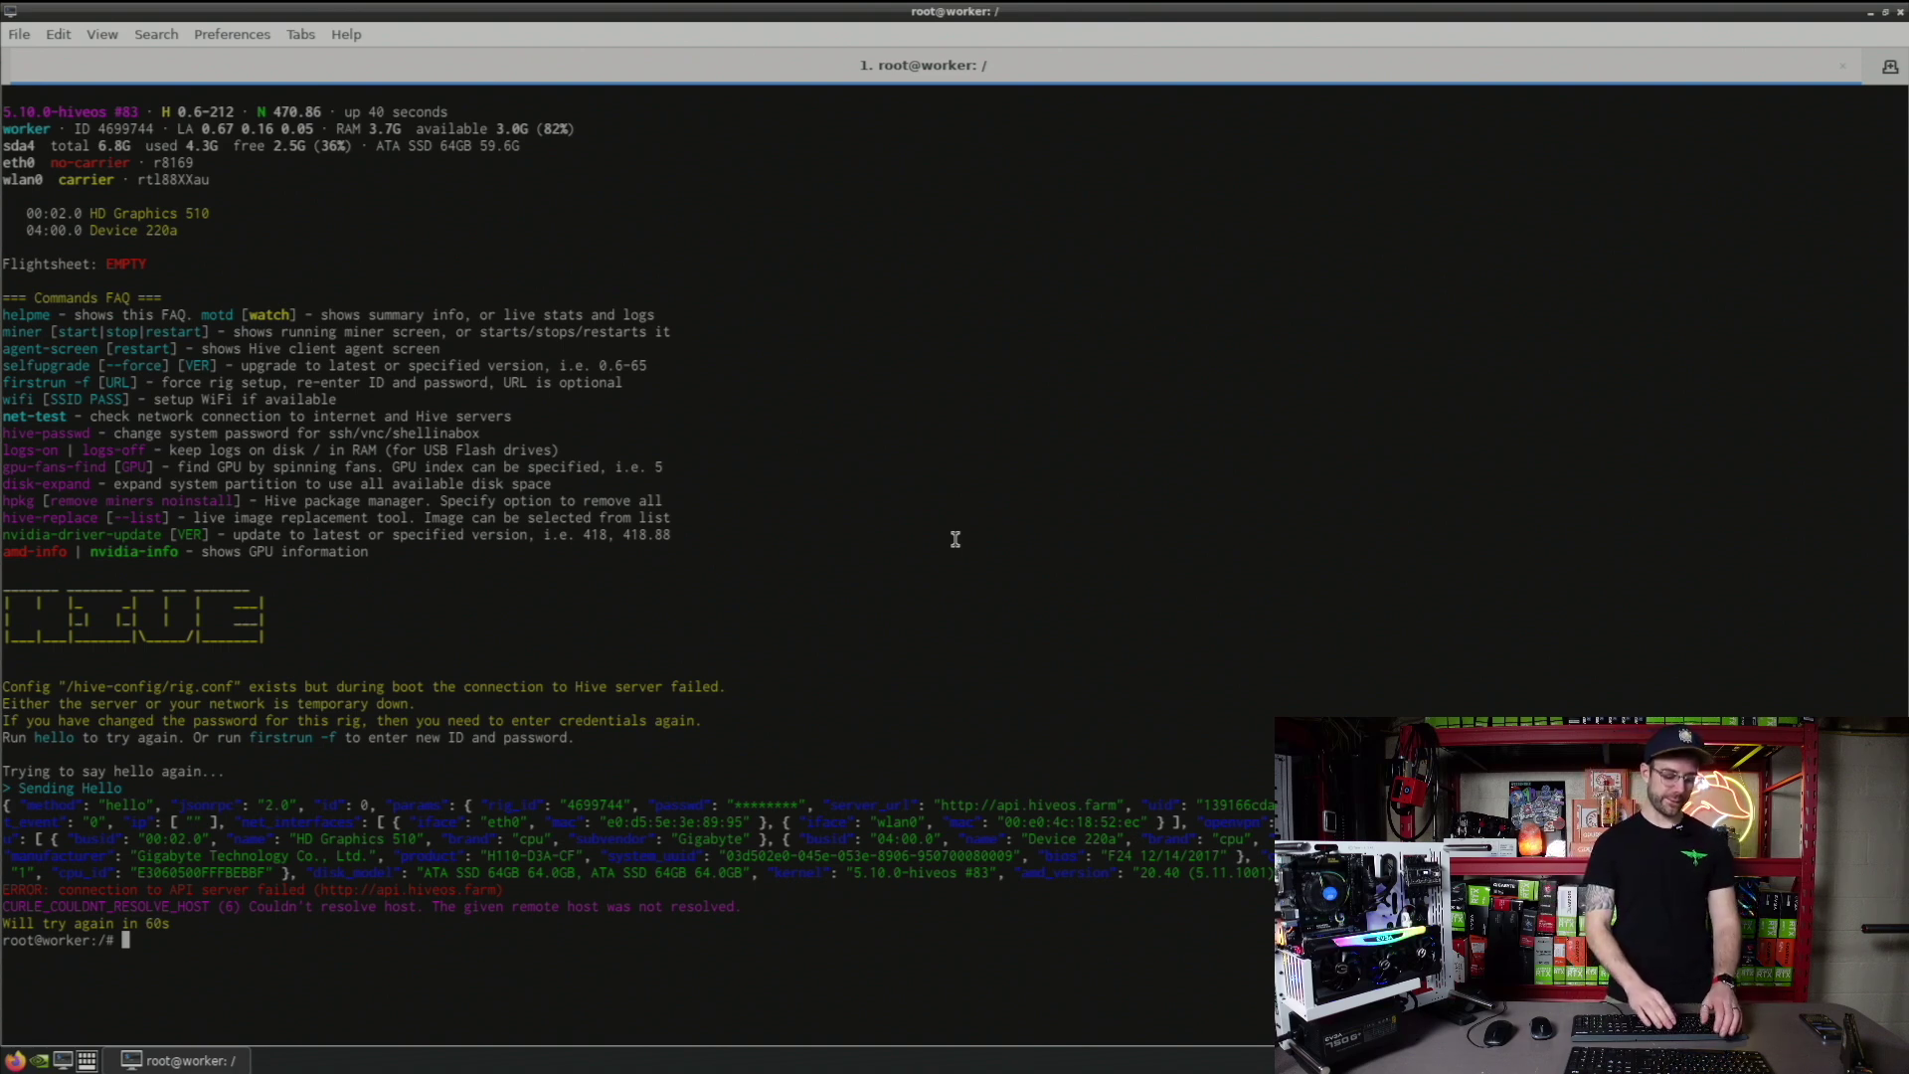
Run the wifi command at the Hive OS root prompt
{"action": "type", "text": "wifi"}
{"action": "key", "text": "Return"}
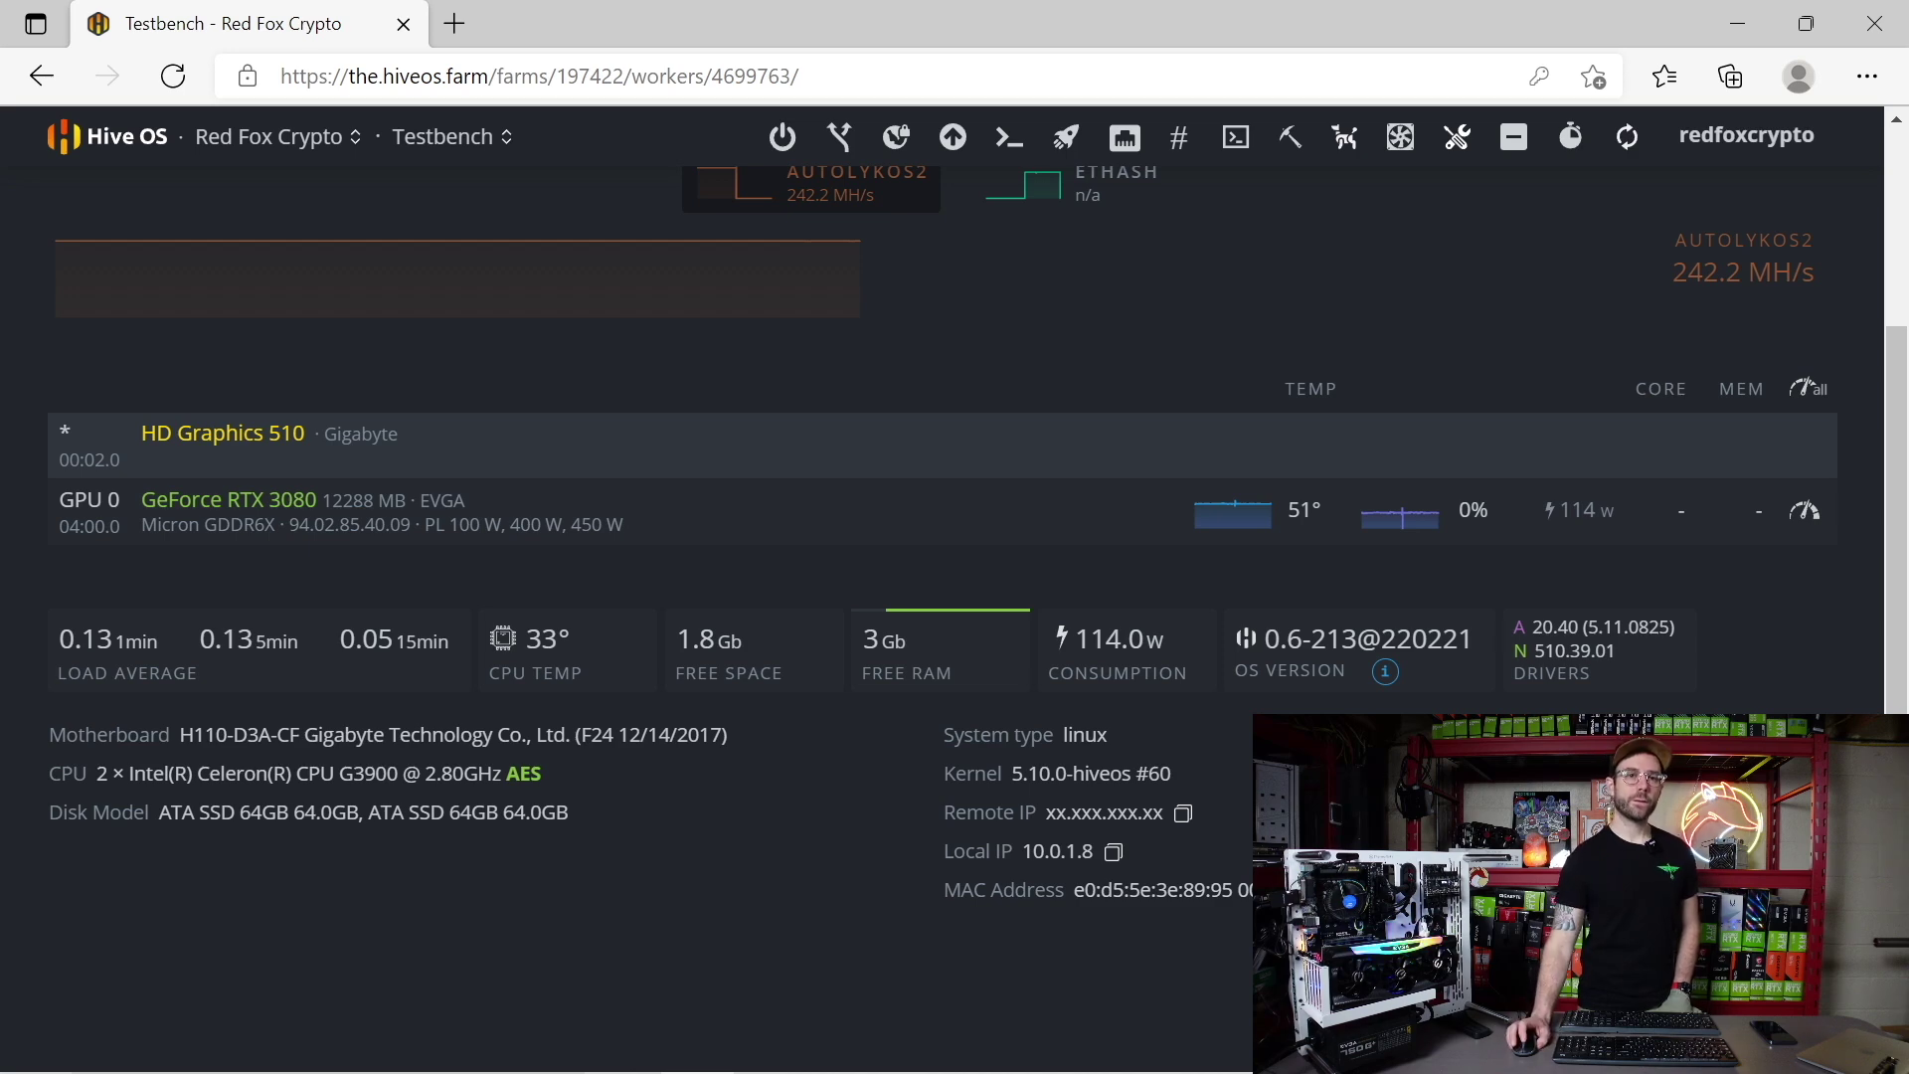
Start a new flight sheet from the Testbench rig with coin FIRO and the Zelcore wallet
{"action": "scroll", "coordinate": [162, 554], "scroll_direction": "up", "scroll_amount": 3}
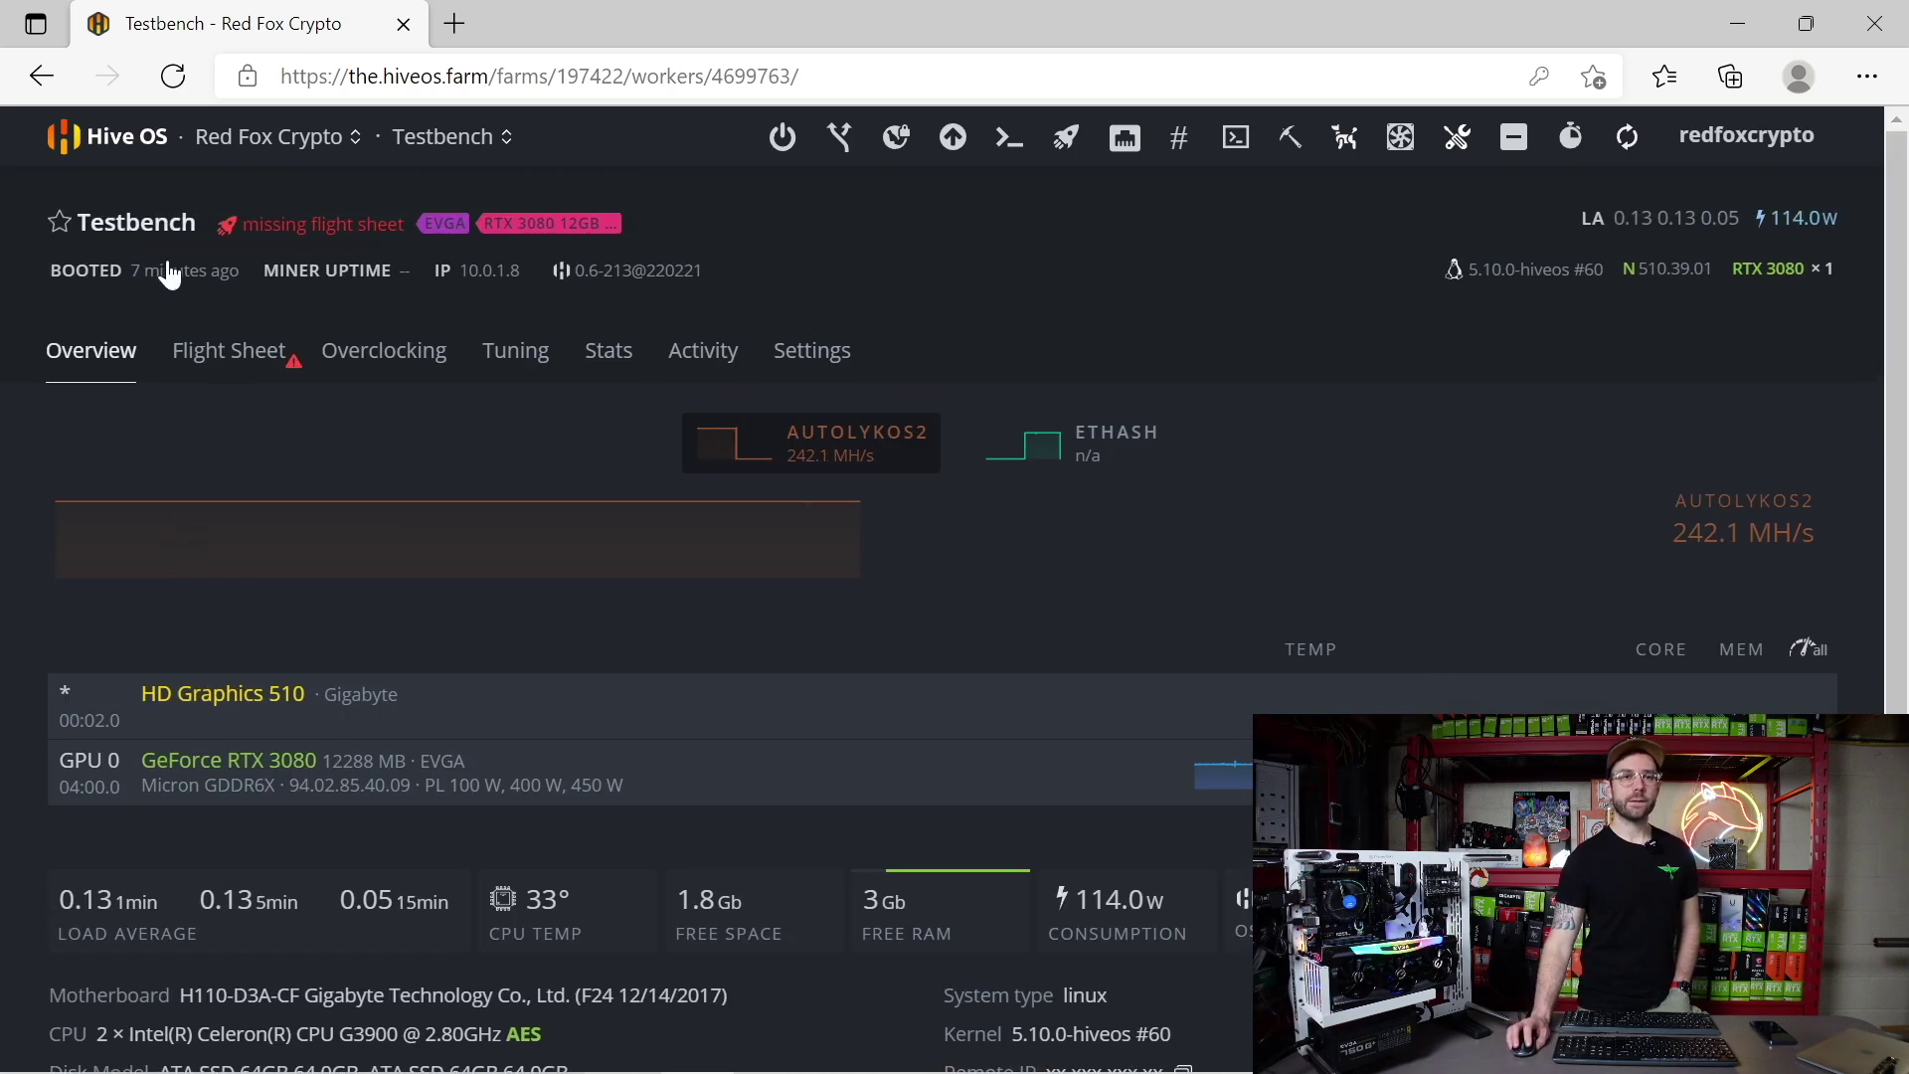
{"action": "mouse_move", "coordinate": [172, 276]}
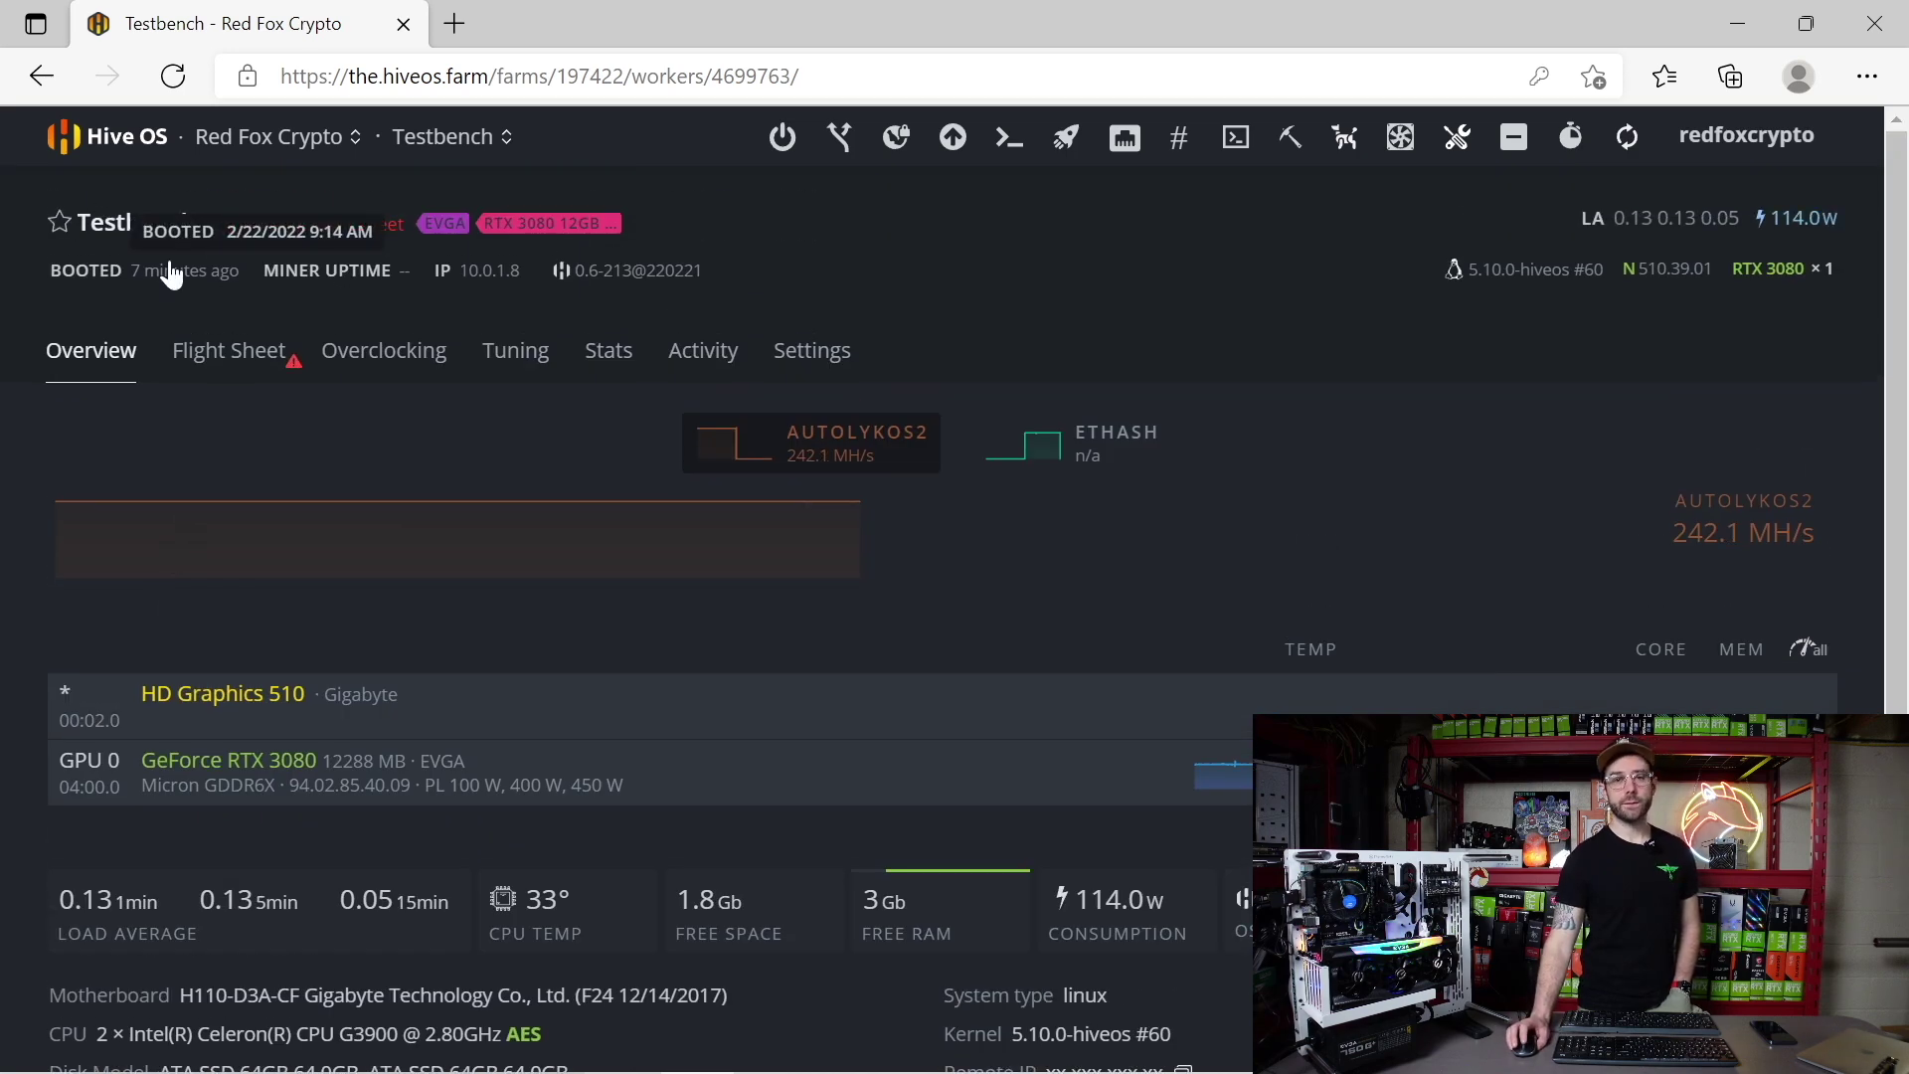
{"action": "left_click", "coordinate": [221, 368]}
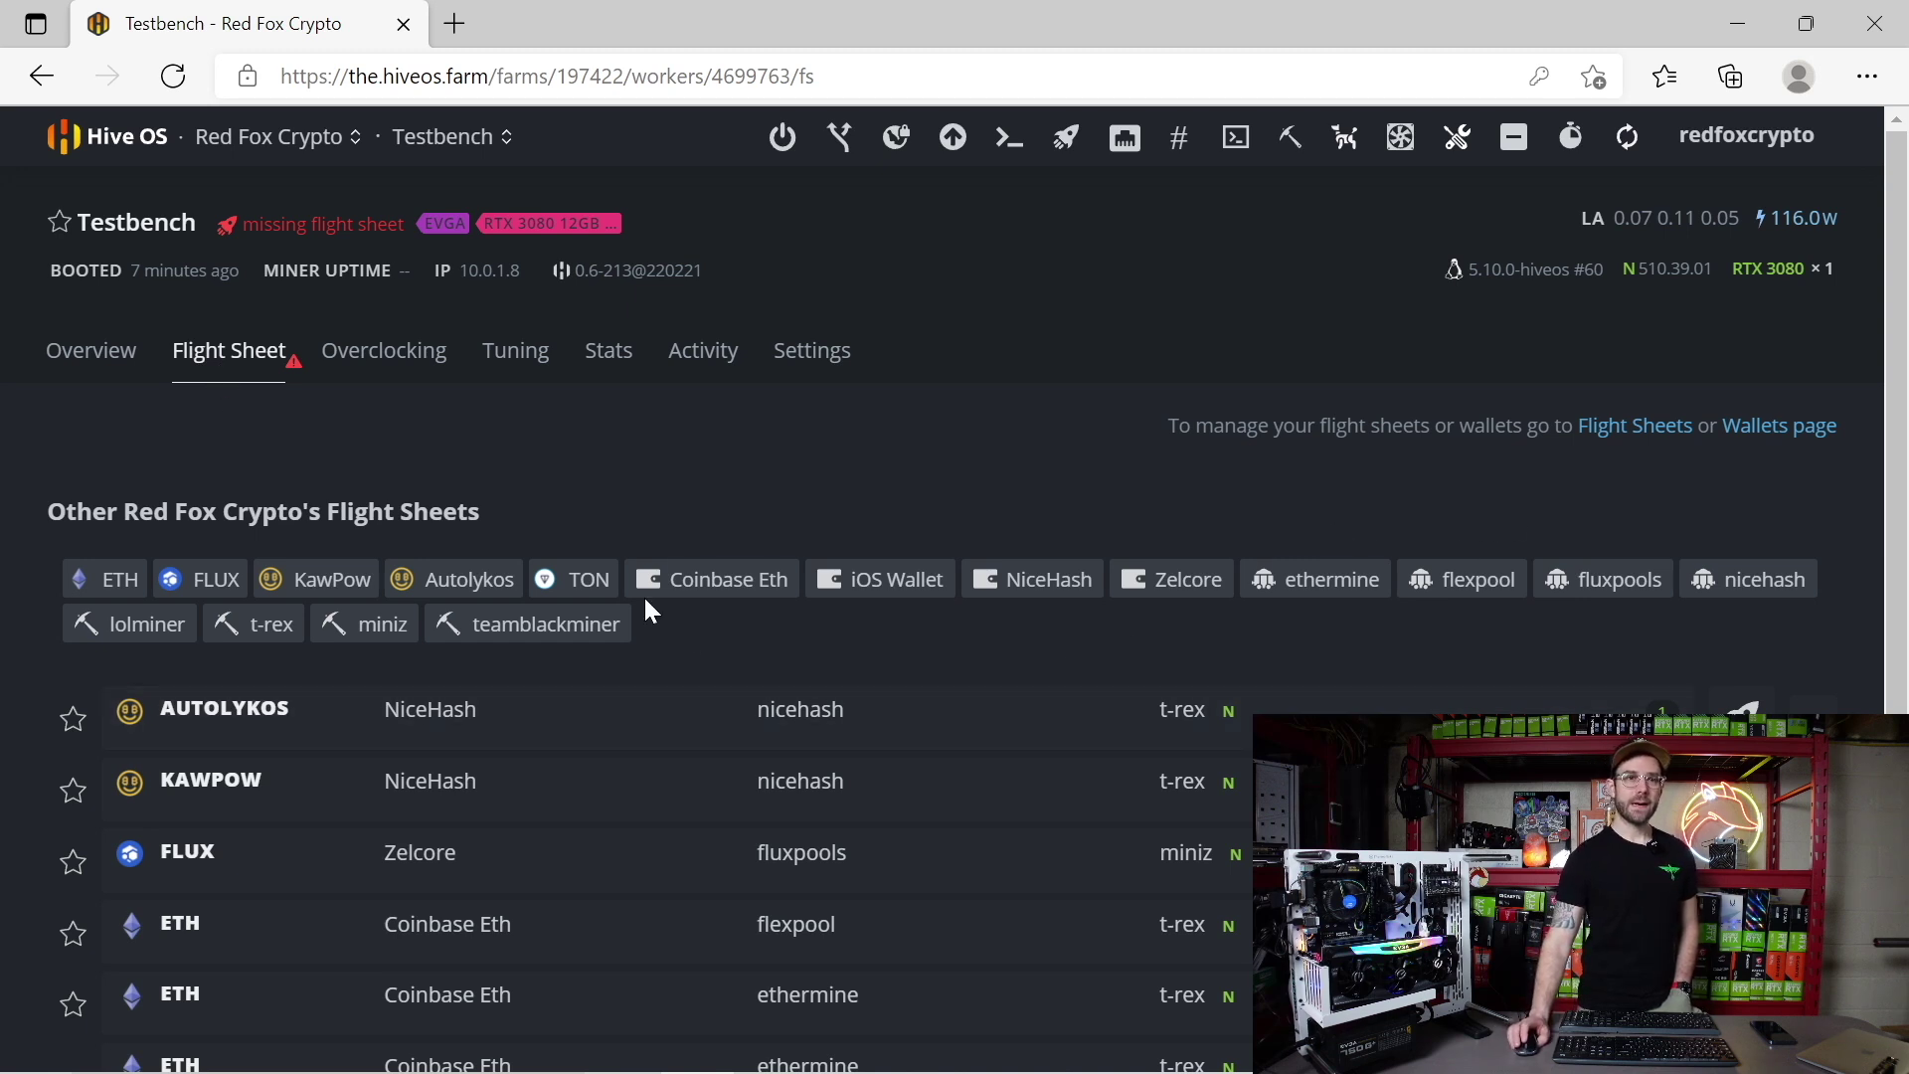
{"action": "left_click", "coordinate": [1625, 433]}
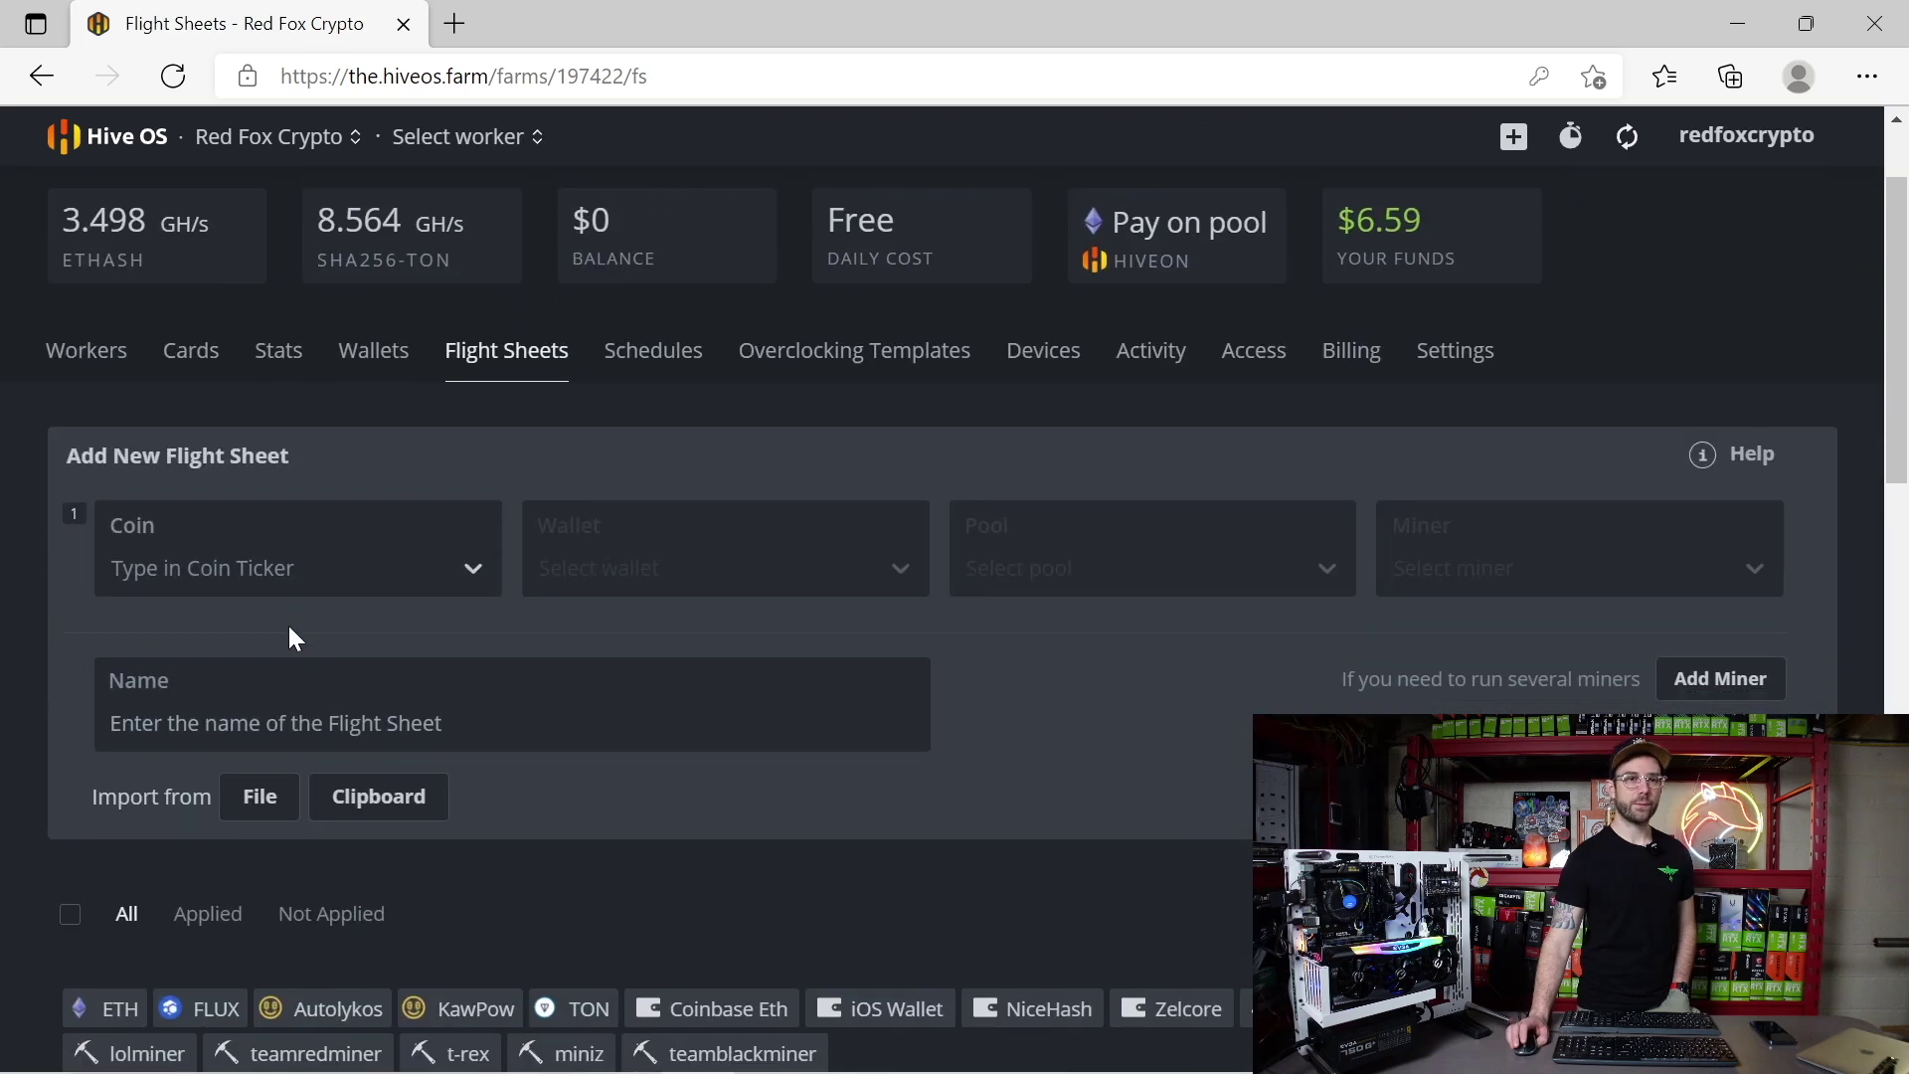
{"action": "left_click", "coordinate": [191, 554]}
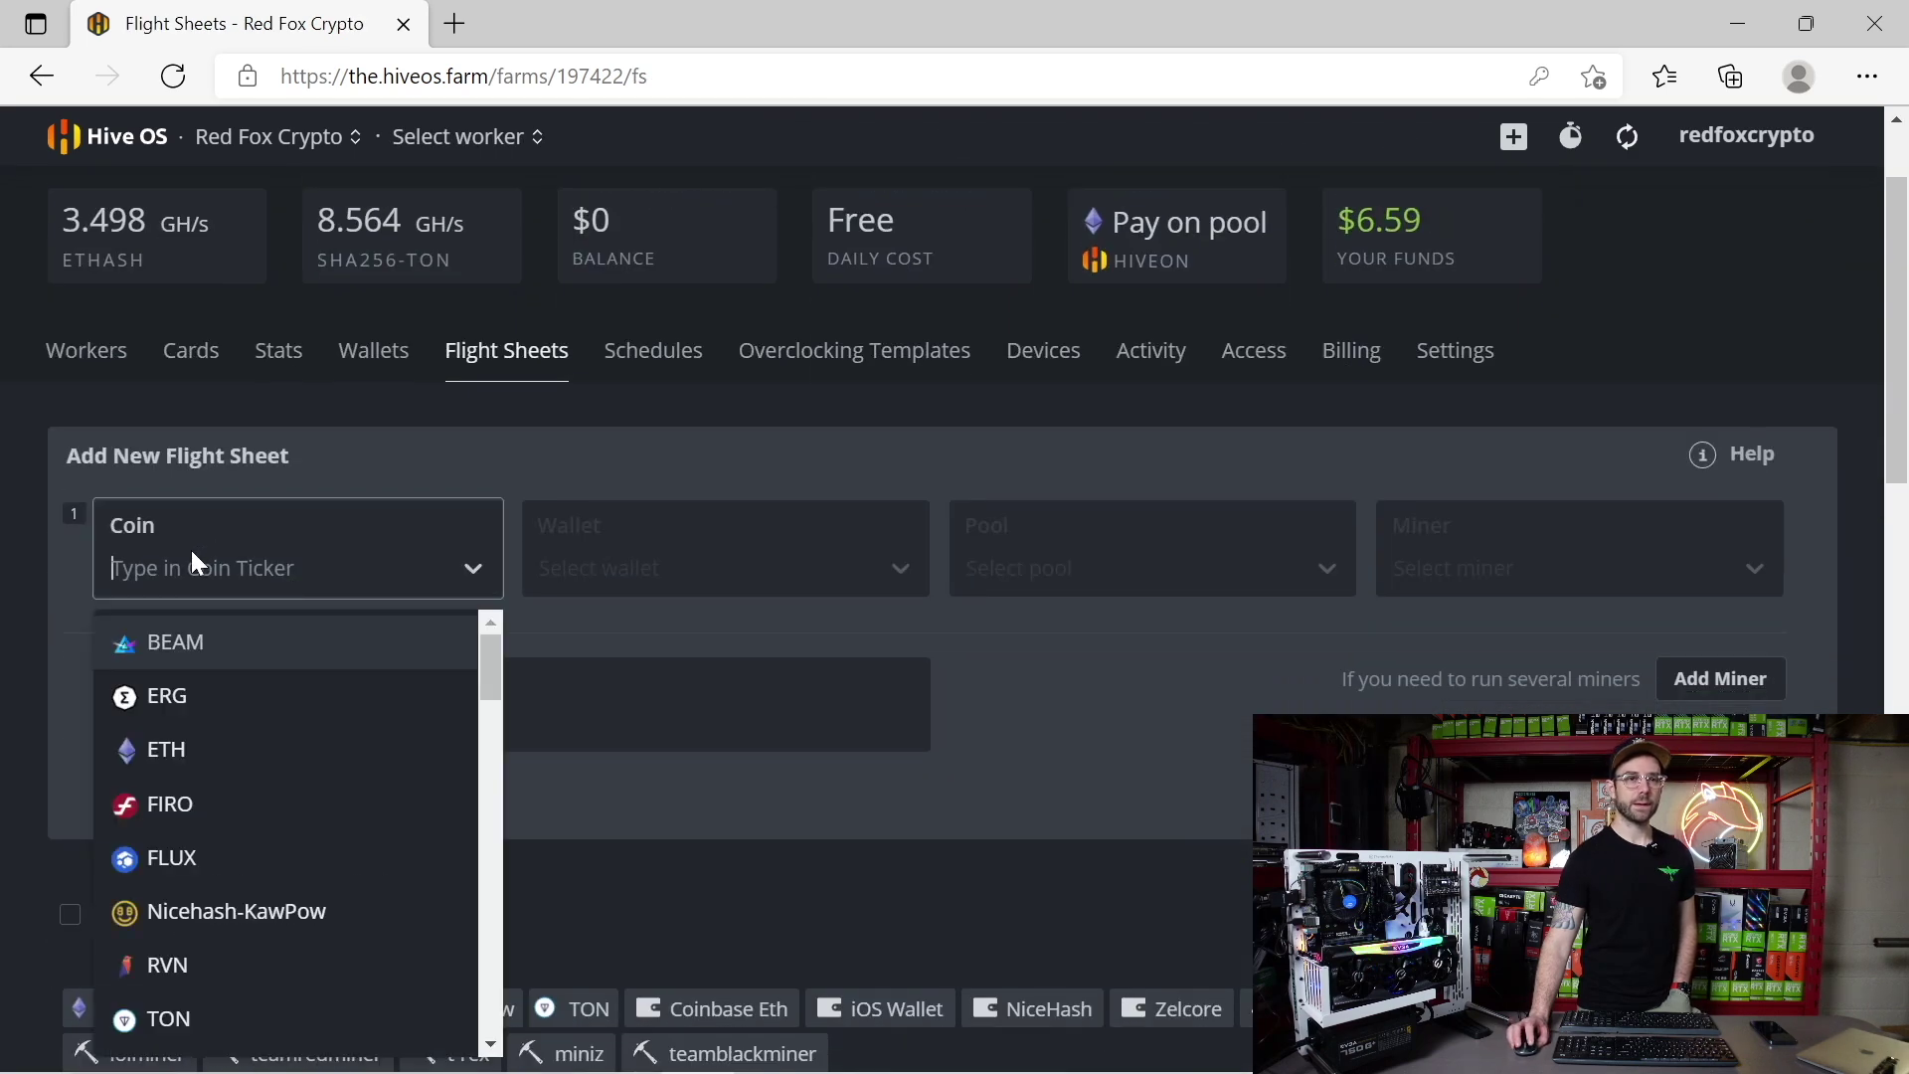
{"action": "left_click", "coordinate": [207, 797]}
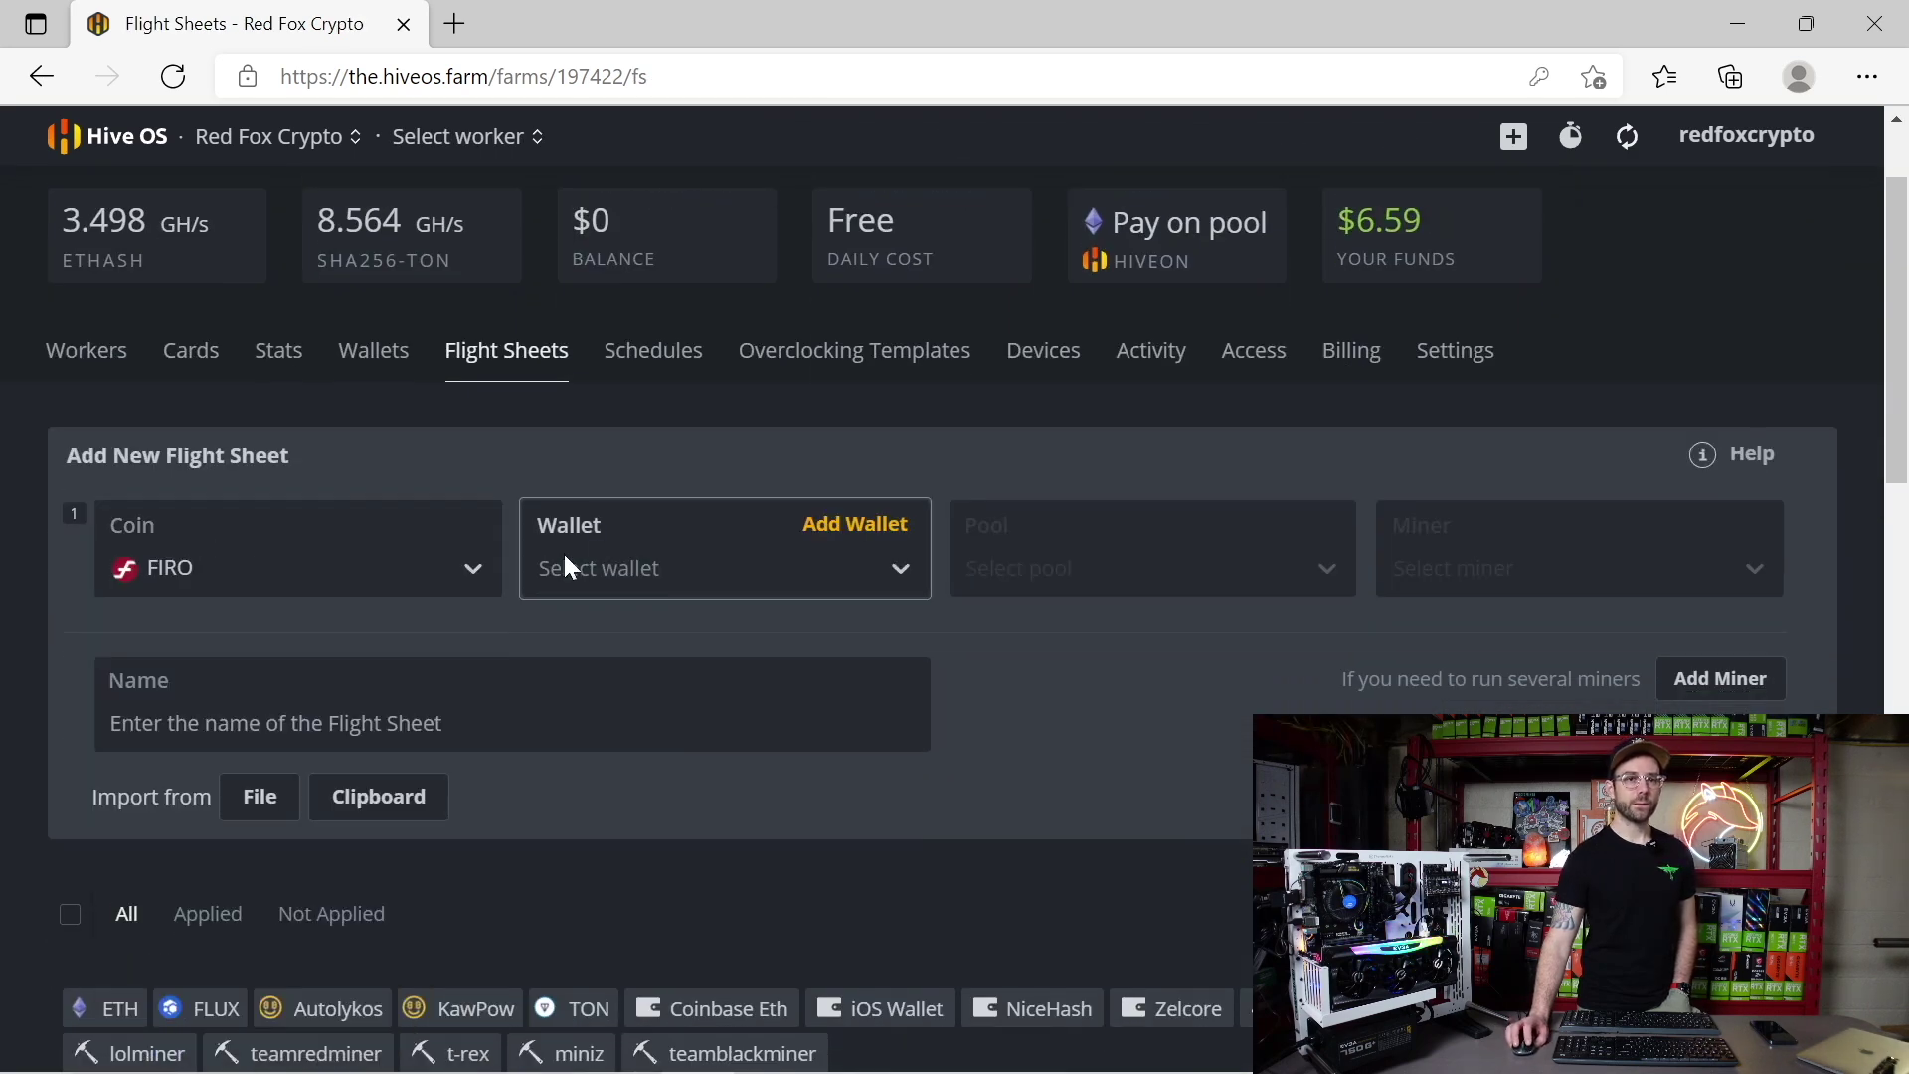
{"action": "left_click", "coordinate": [670, 568]}
{"action": "left_click", "coordinate": [564, 641]}
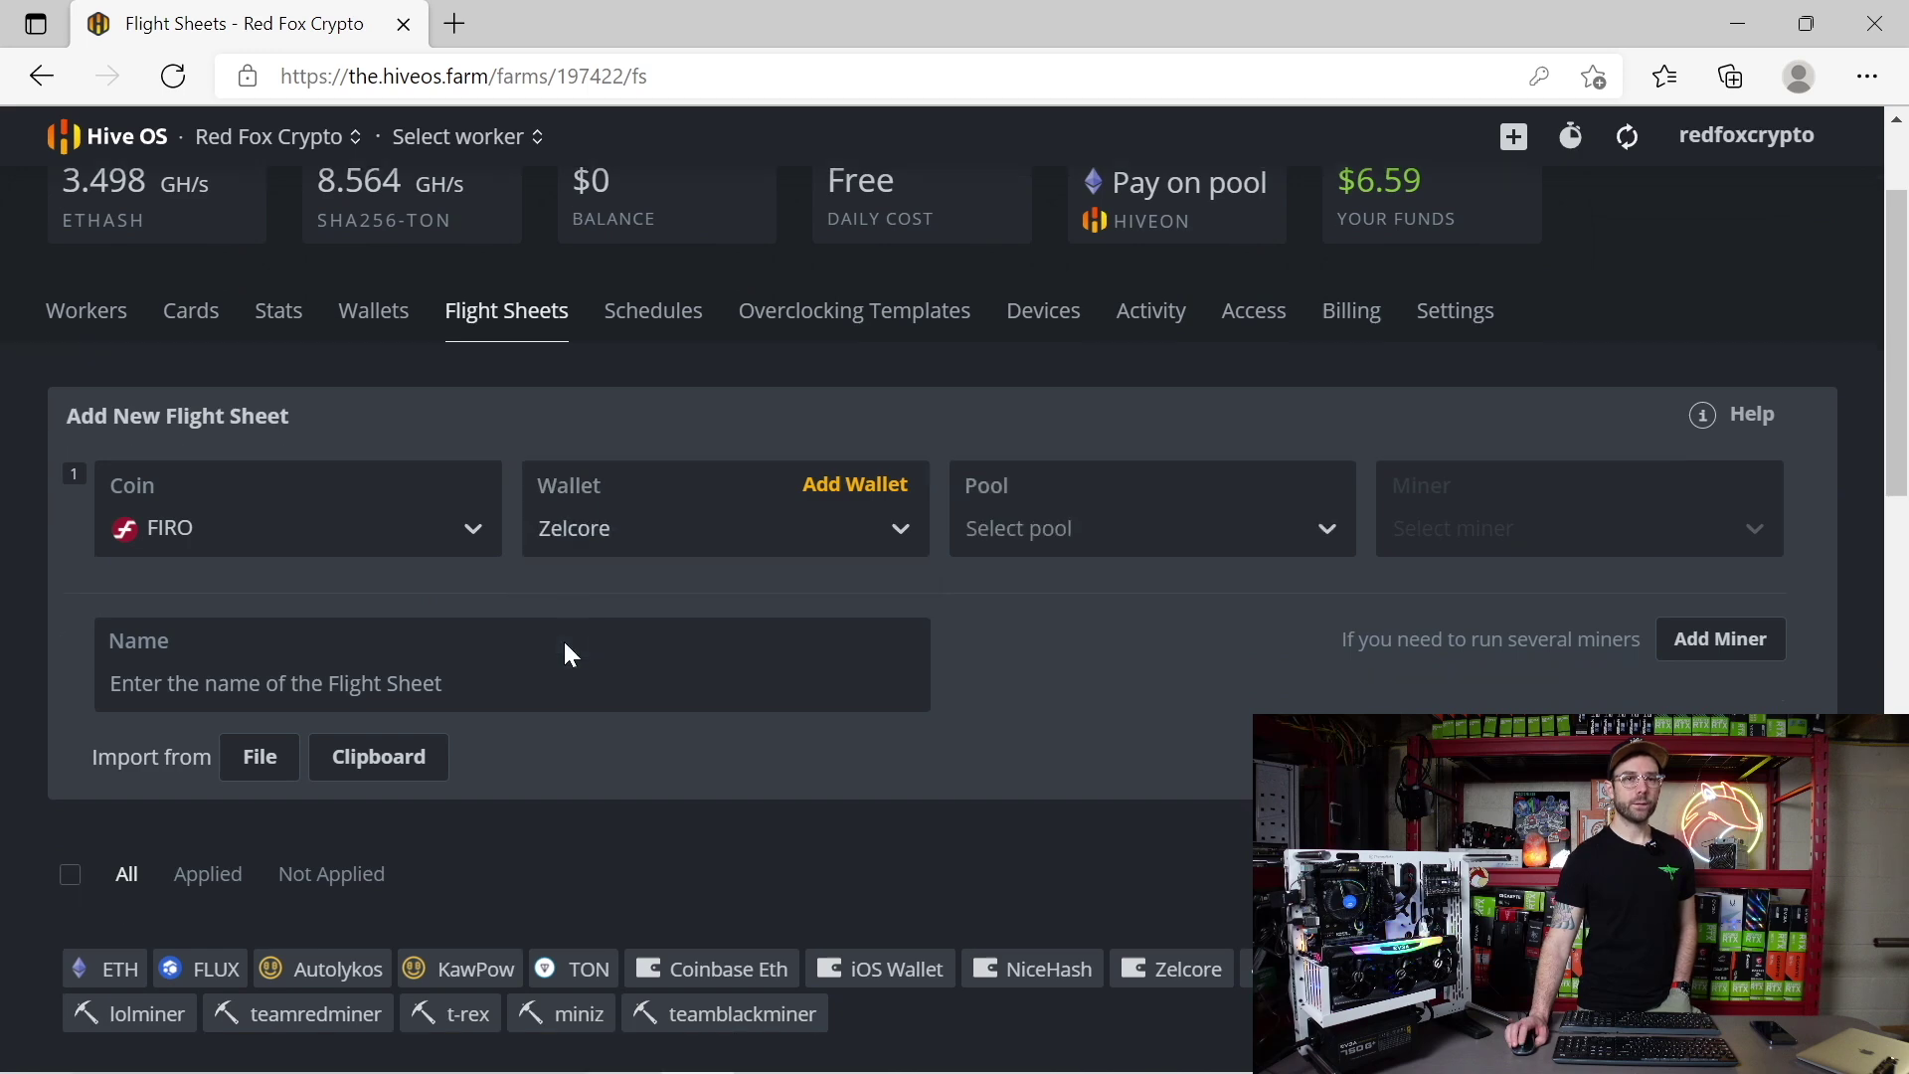
Choose the 2miners-solo pool on SOLO US and T-Rex Miner, then create the flight sheet
{"action": "scroll", "coordinate": [562, 638], "scroll_direction": "down", "scroll_amount": 1}
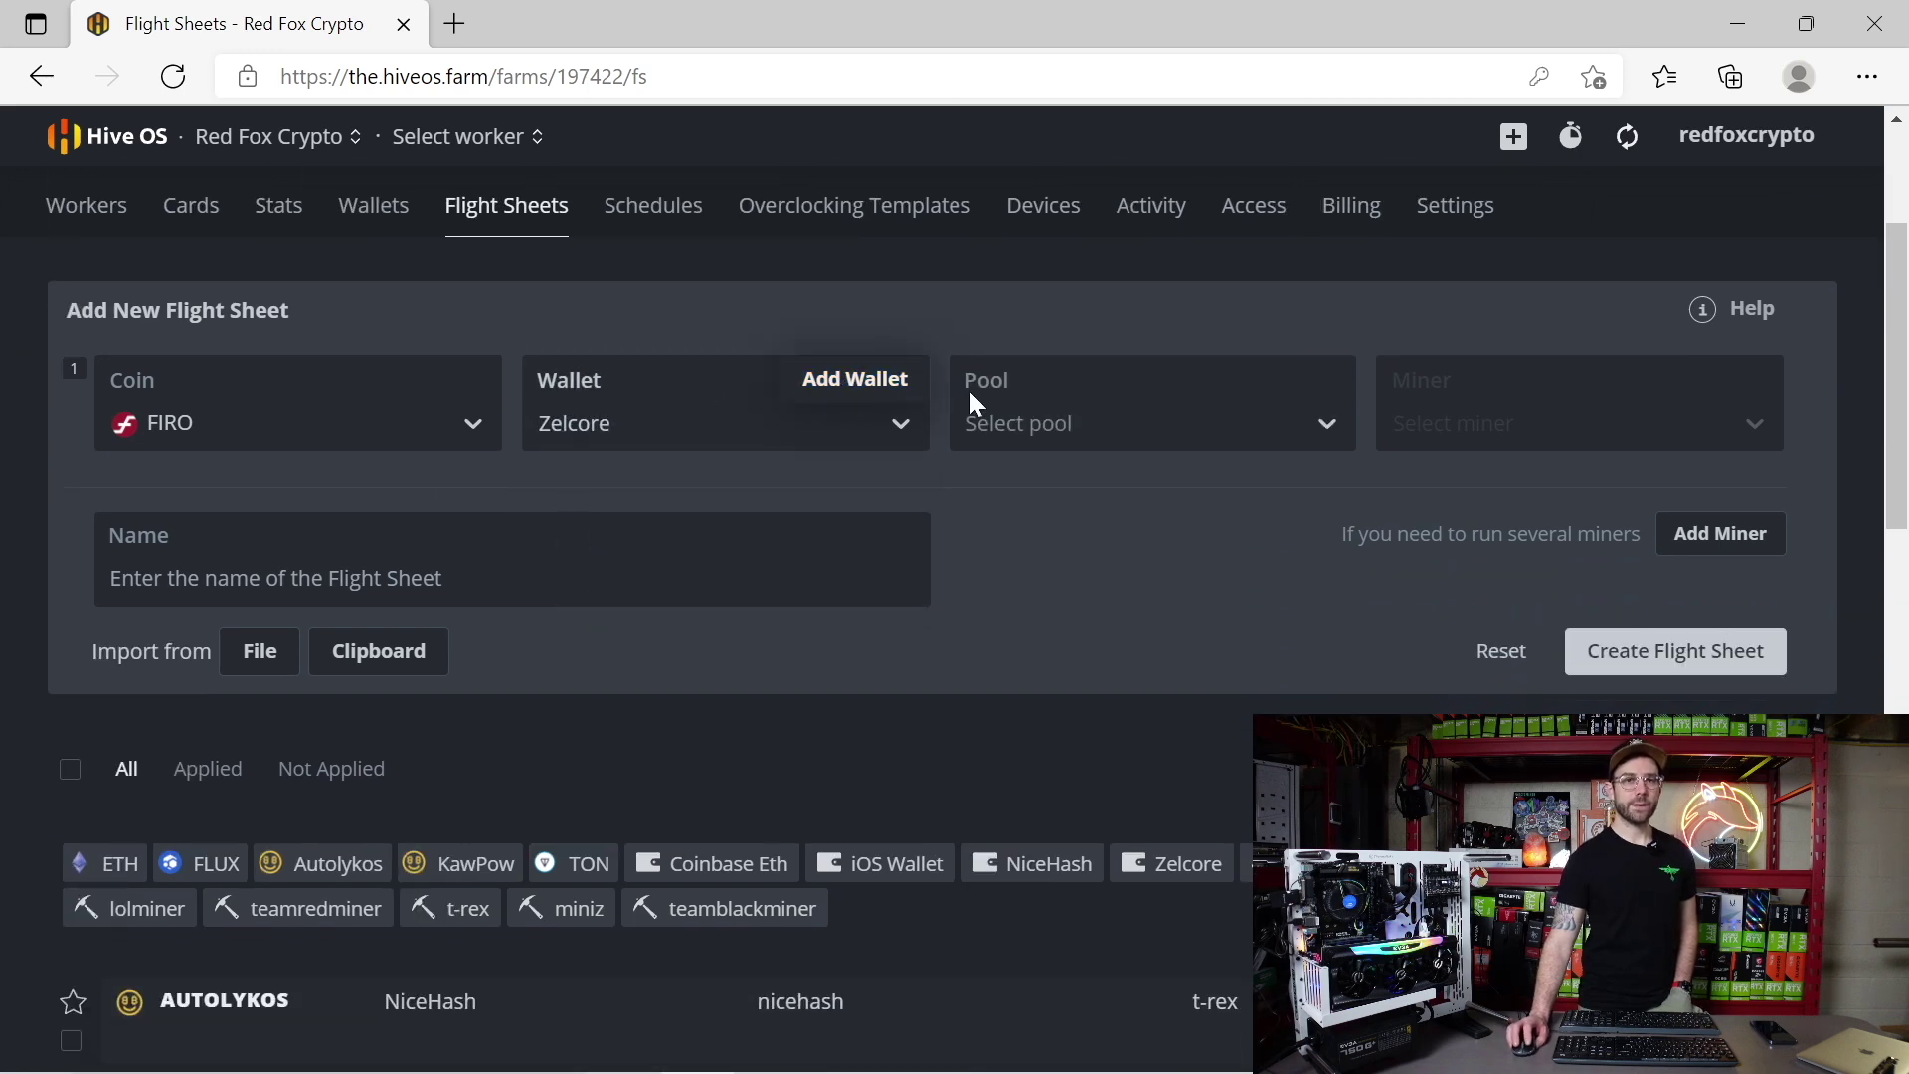
{"action": "left_click", "coordinate": [1065, 422]}
{"action": "left_click", "coordinate": [1024, 546]}
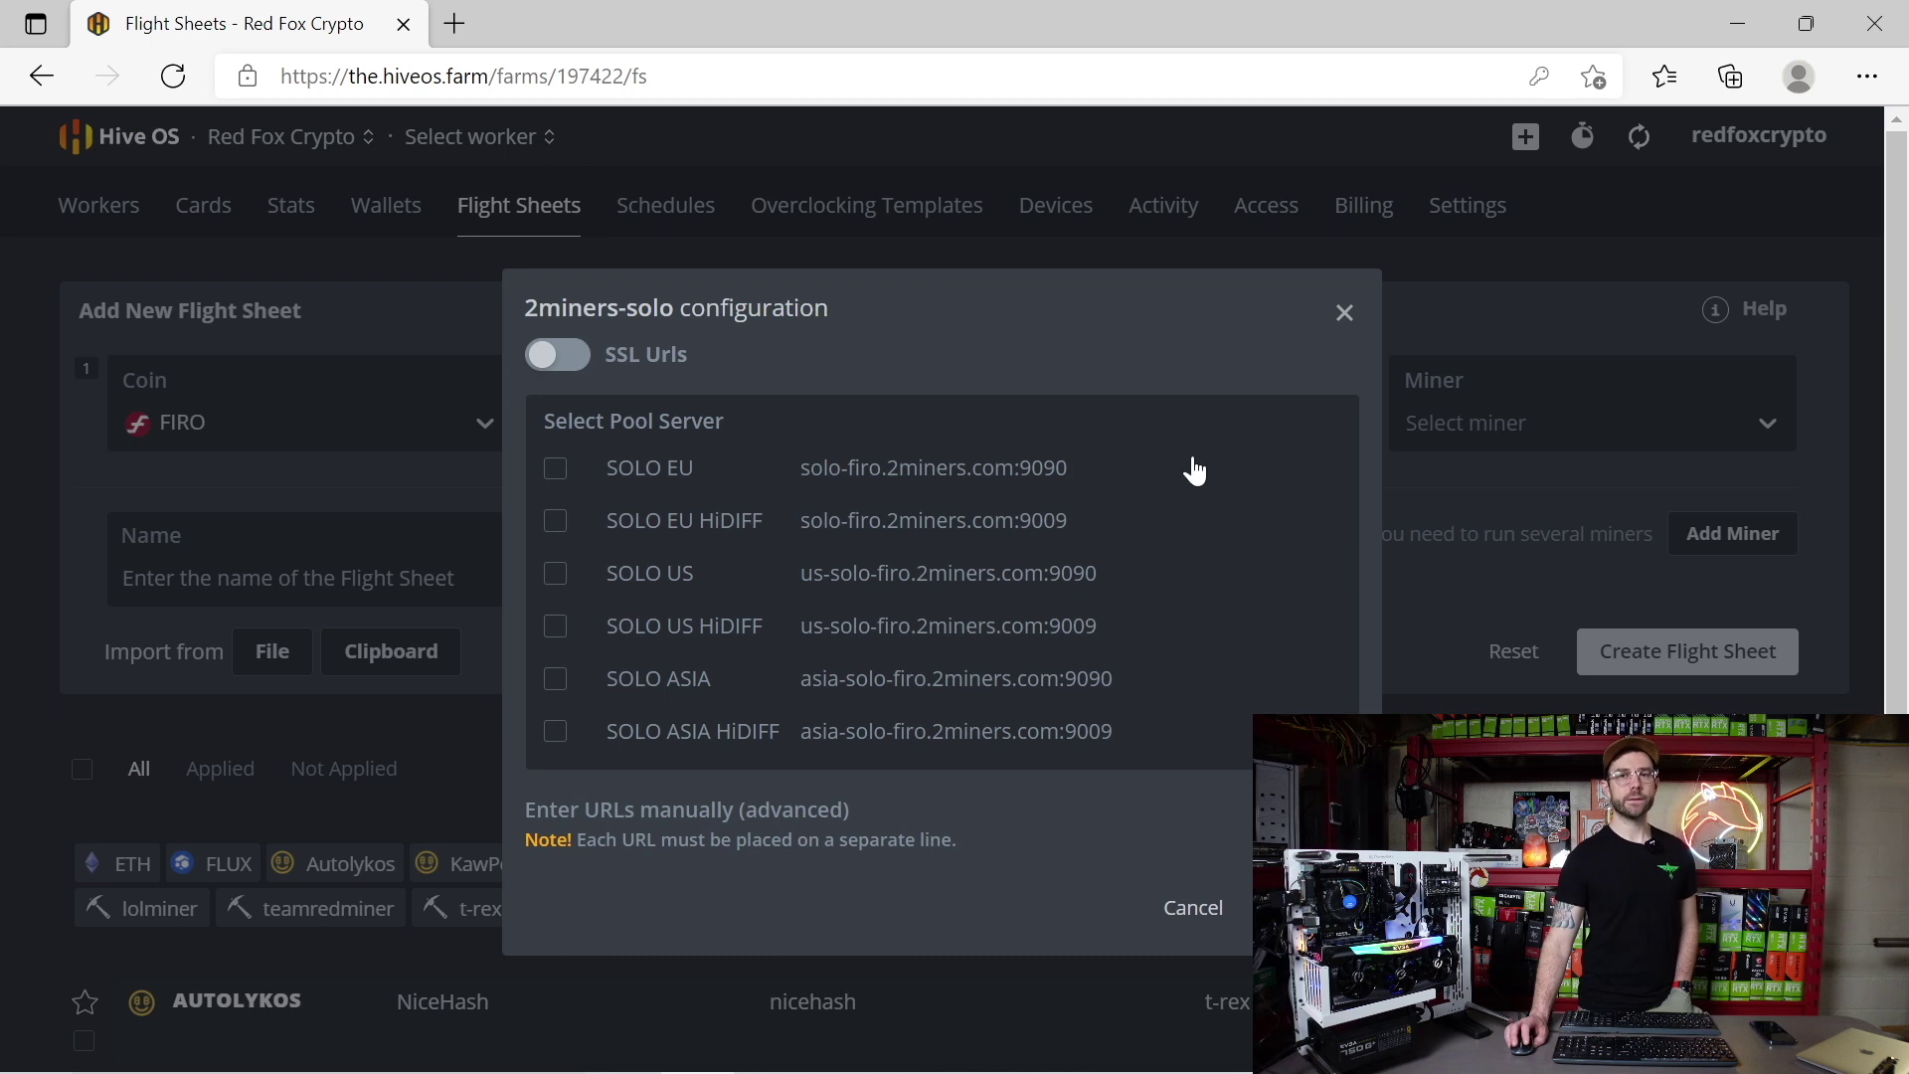
{"action": "left_click", "coordinate": [584, 569]}
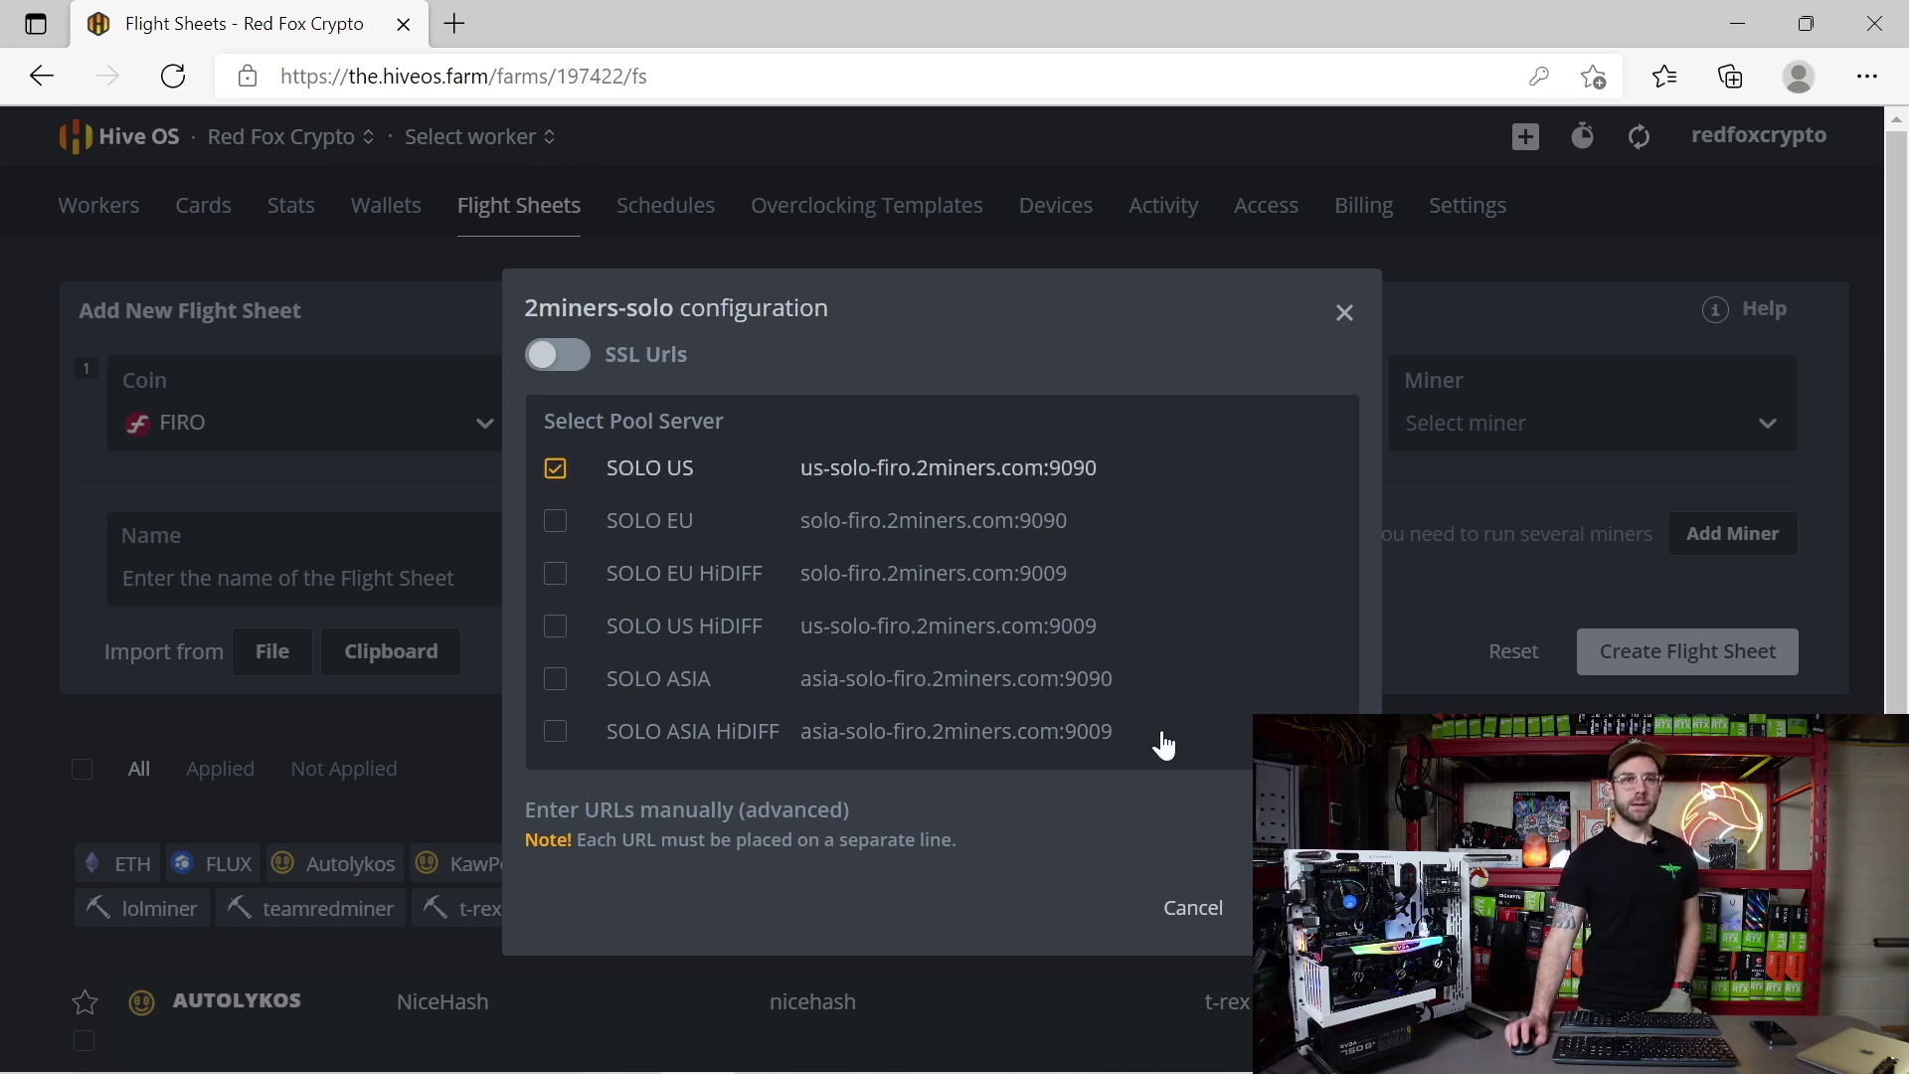
{"action": "left_click", "coordinate": [1312, 907]}
{"action": "left_click", "coordinate": [1507, 415]}
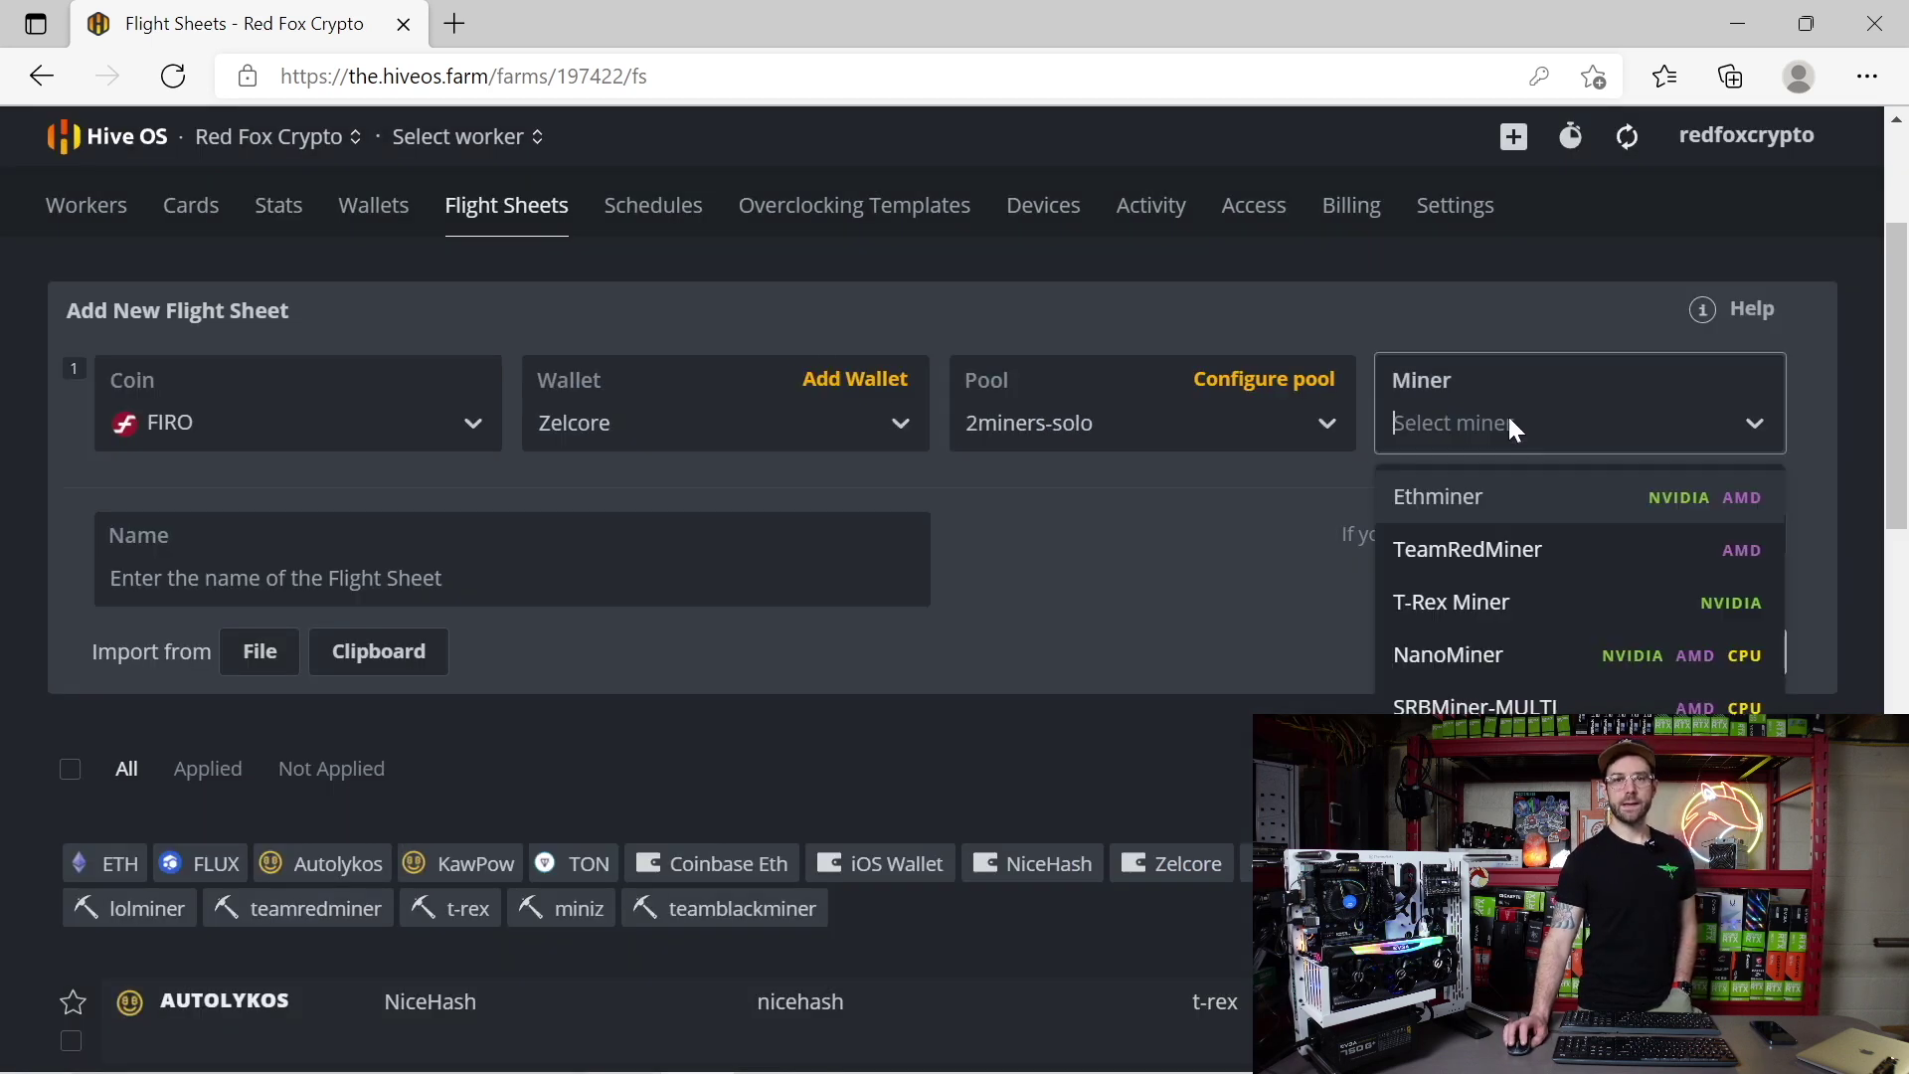
{"action": "left_click", "coordinate": [1566, 601]}
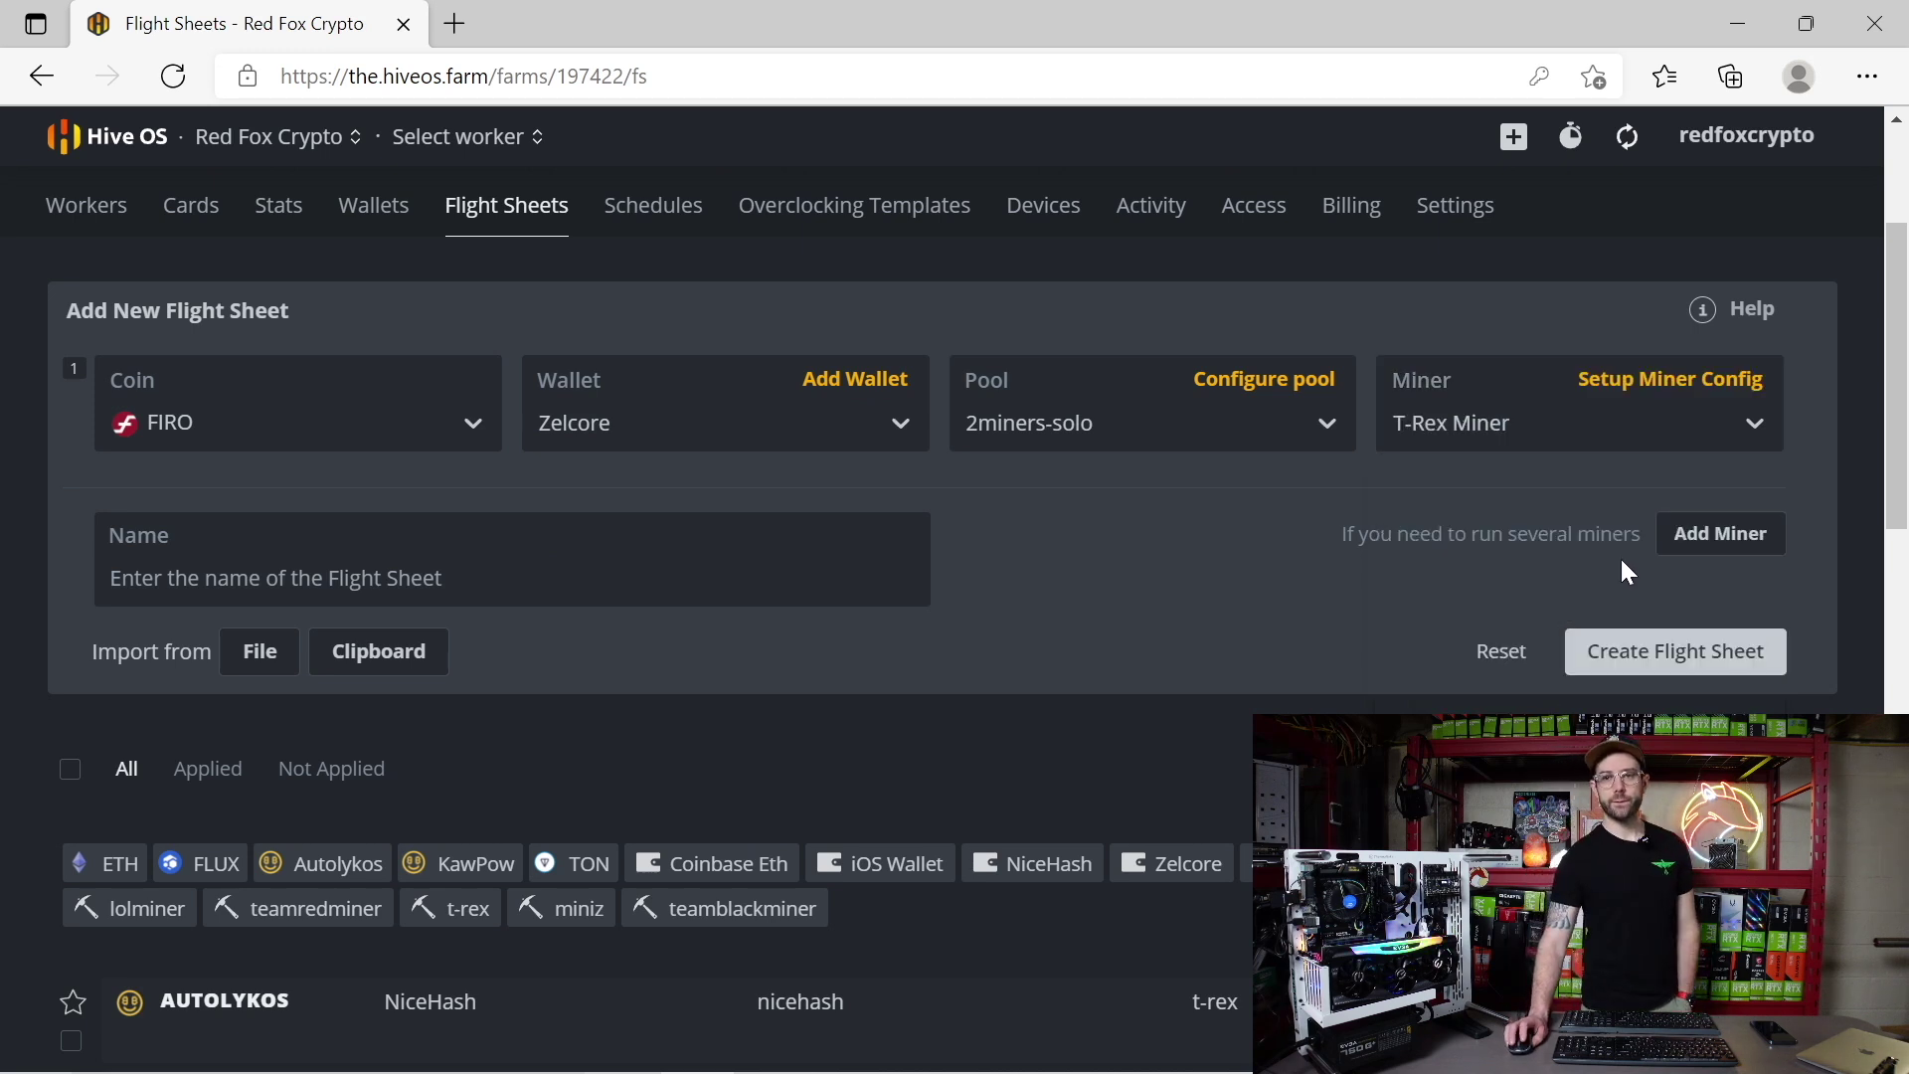
{"action": "left_click", "coordinate": [1647, 668]}
Apply the FIRO flight sheet to the Testbench worker from its Flight Sheet options
{"action": "scroll", "coordinate": [490, 567], "scroll_direction": "down", "scroll_amount": 6}
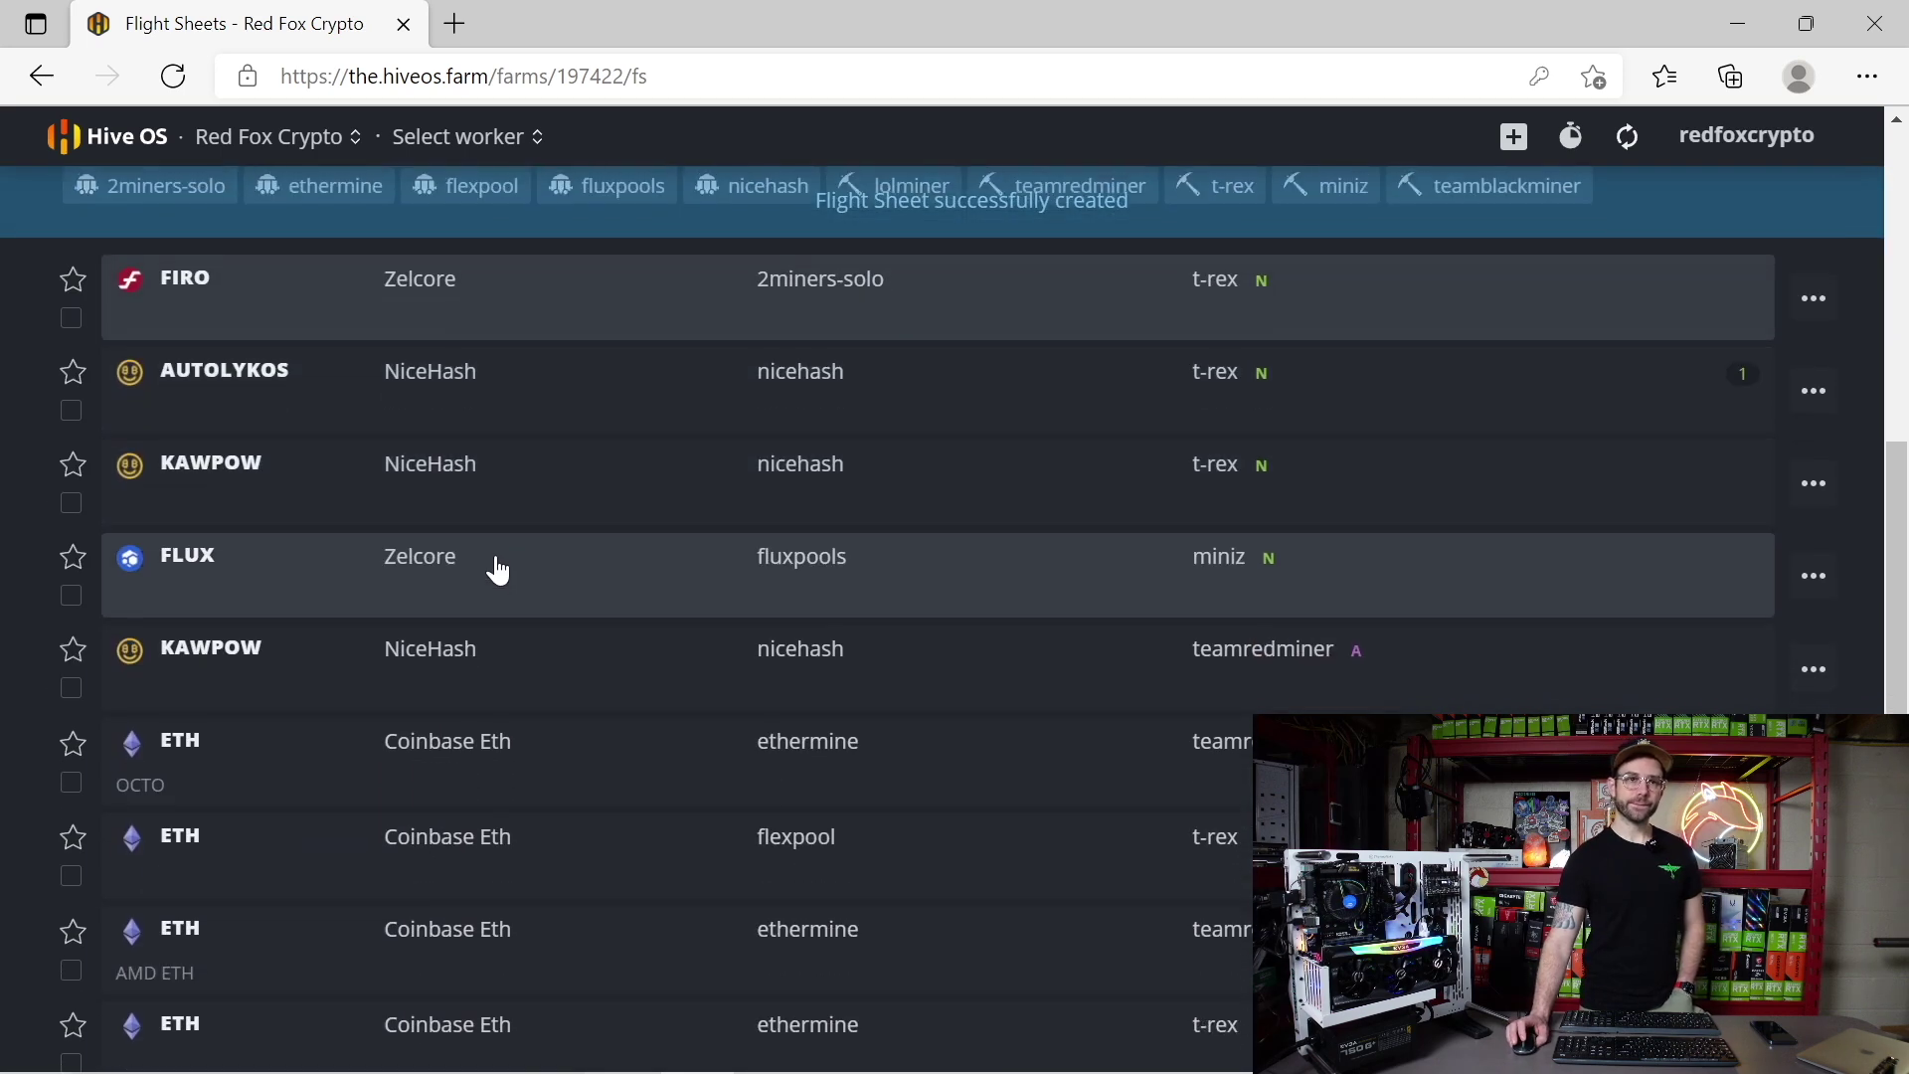
{"action": "scroll", "coordinate": [491, 567], "scroll_direction": "up", "scroll_amount": 9}
{"action": "left_click", "coordinate": [80, 495]}
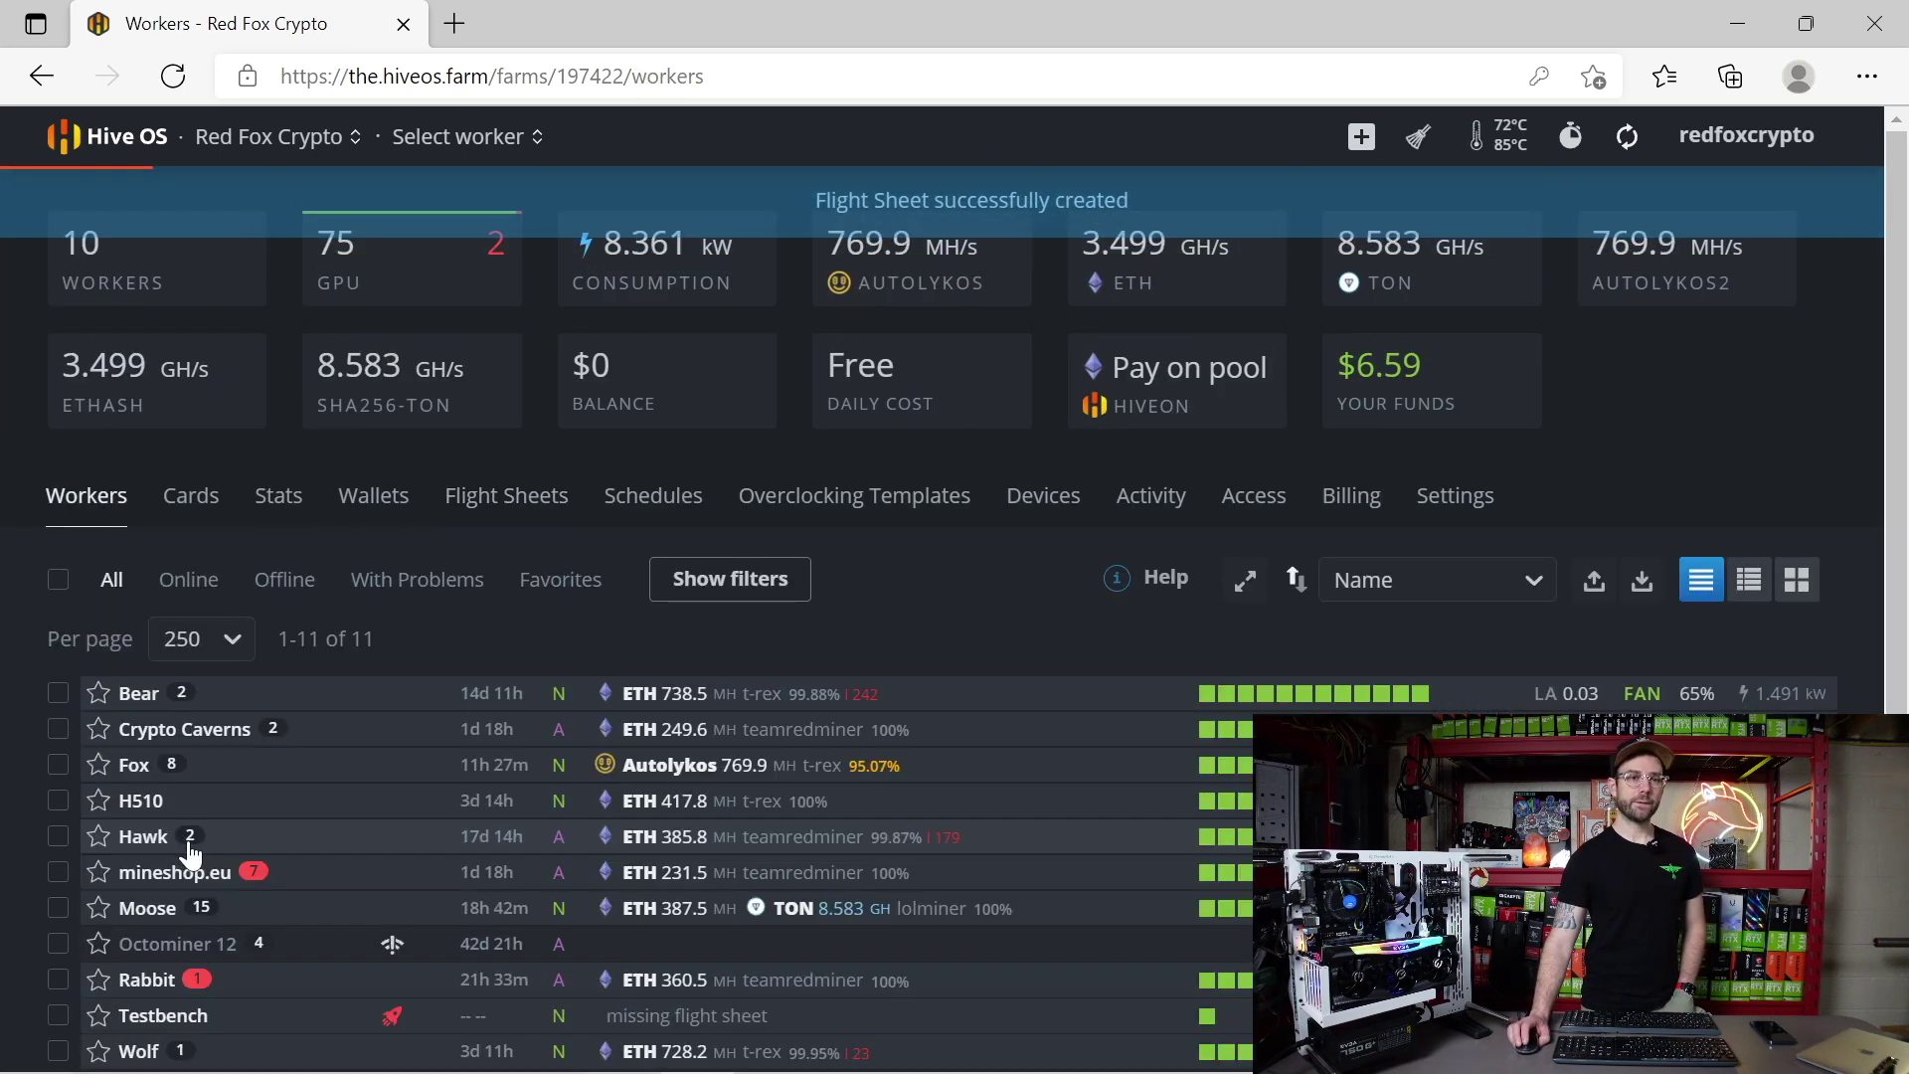
{"action": "scroll", "coordinate": [174, 825], "scroll_direction": "down", "scroll_amount": 2}
{"action": "left_click", "coordinate": [164, 864]}
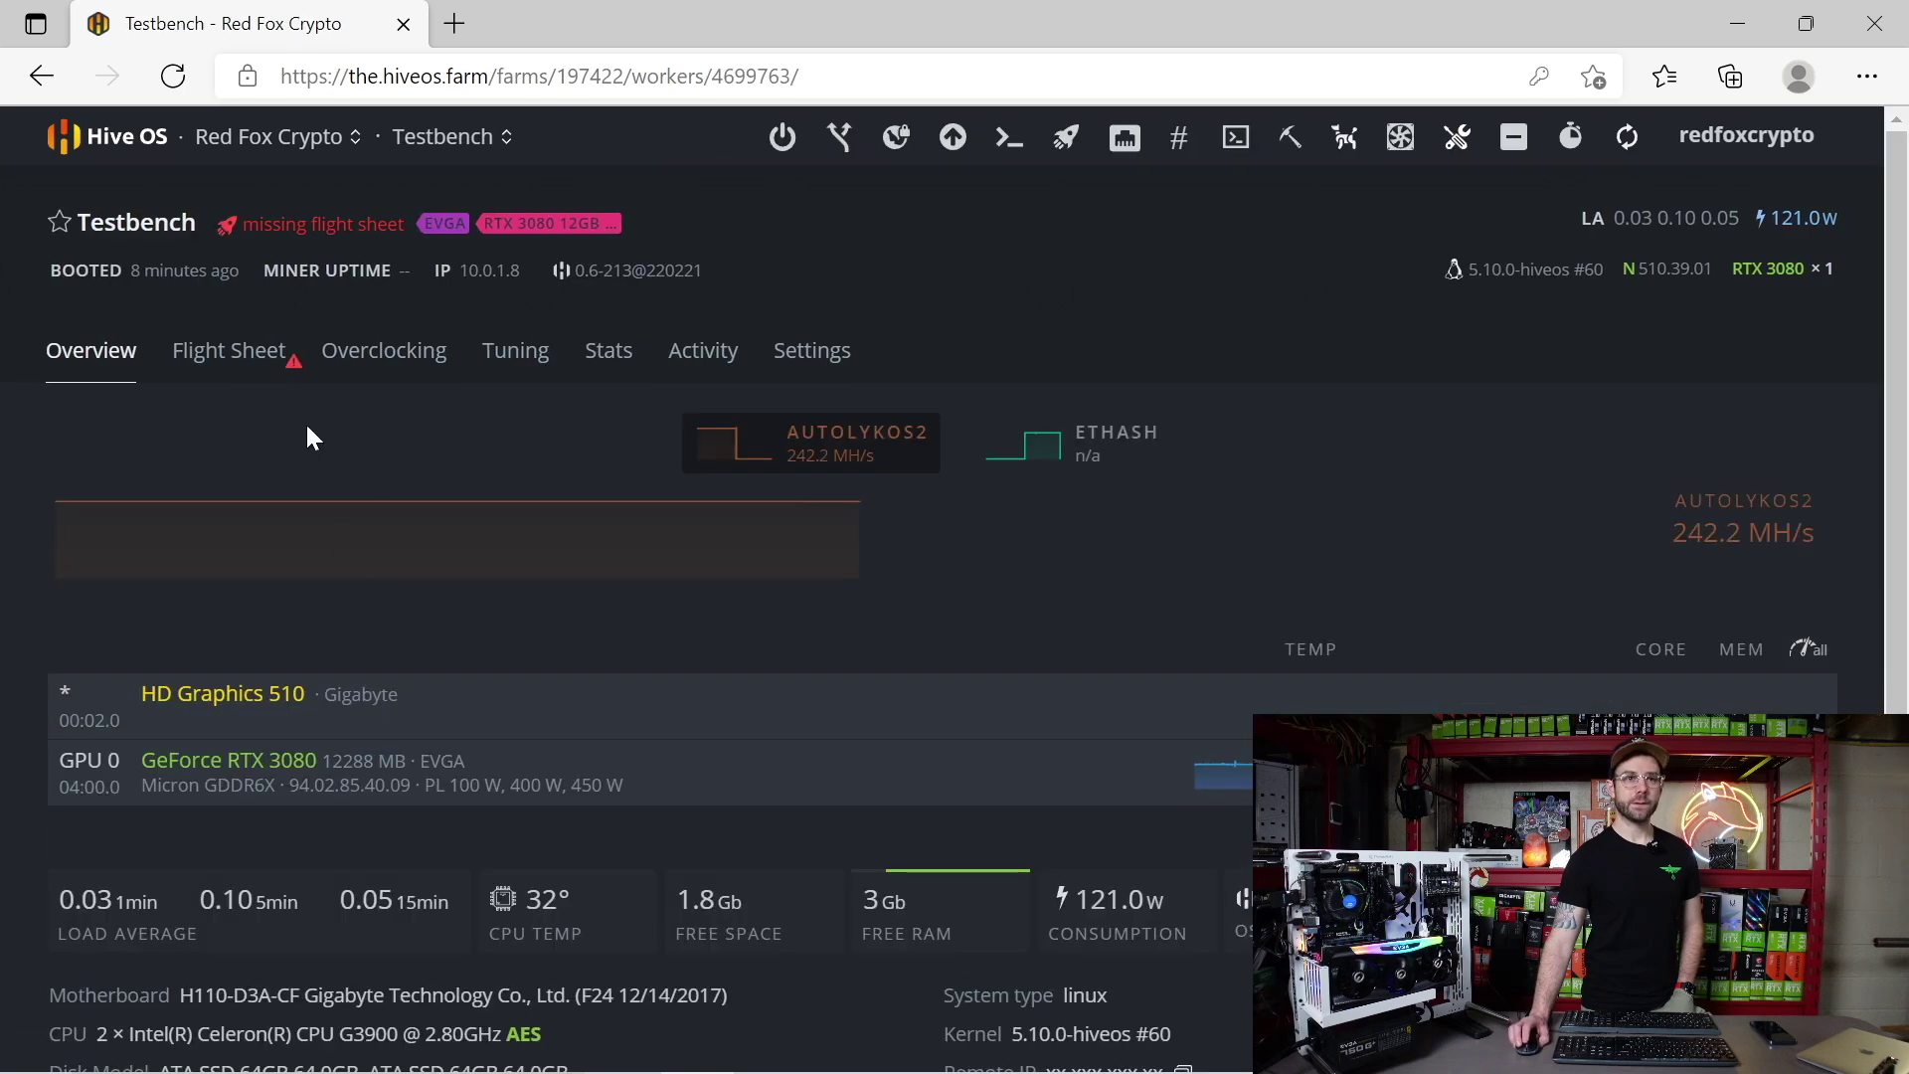
{"action": "left_click", "coordinate": [284, 364]}
{"action": "scroll", "coordinate": [1488, 597], "scroll_direction": "down", "scroll_amount": 3}
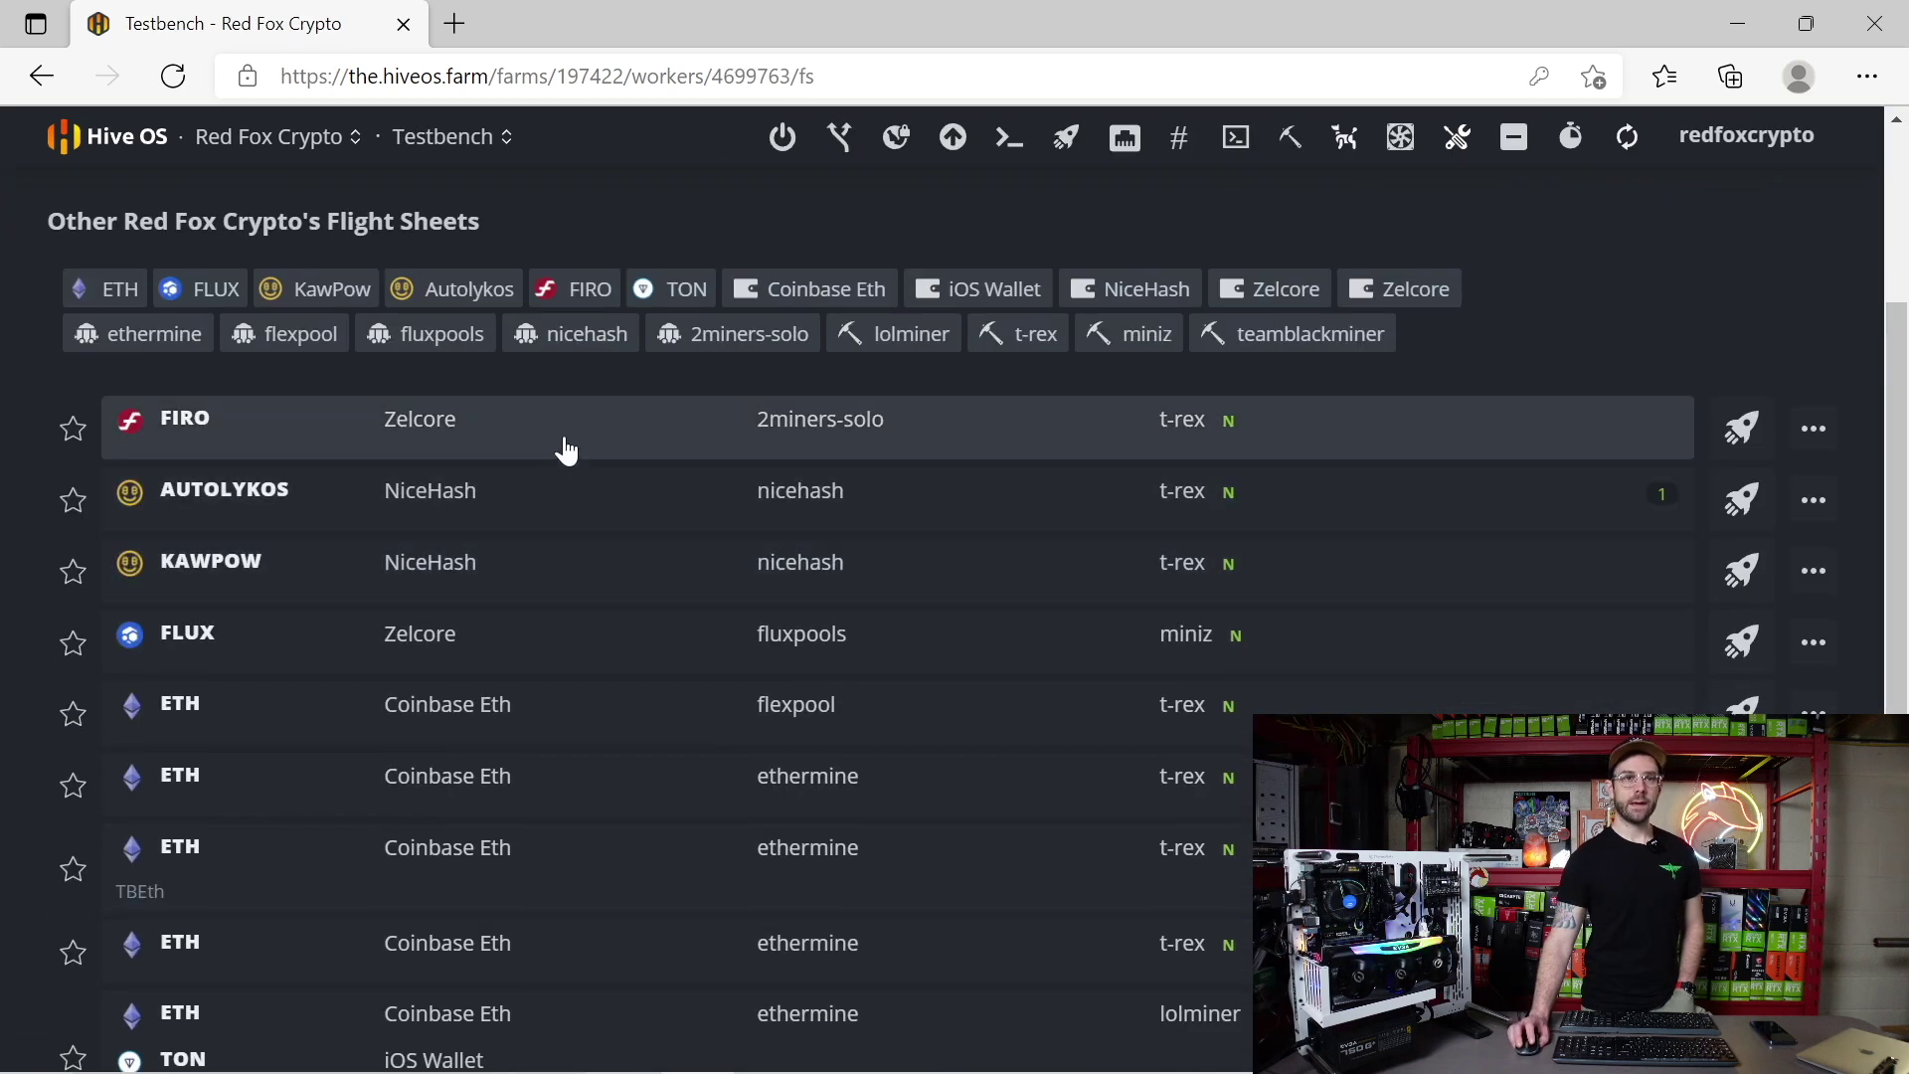
{"action": "left_click", "coordinate": [1741, 429]}
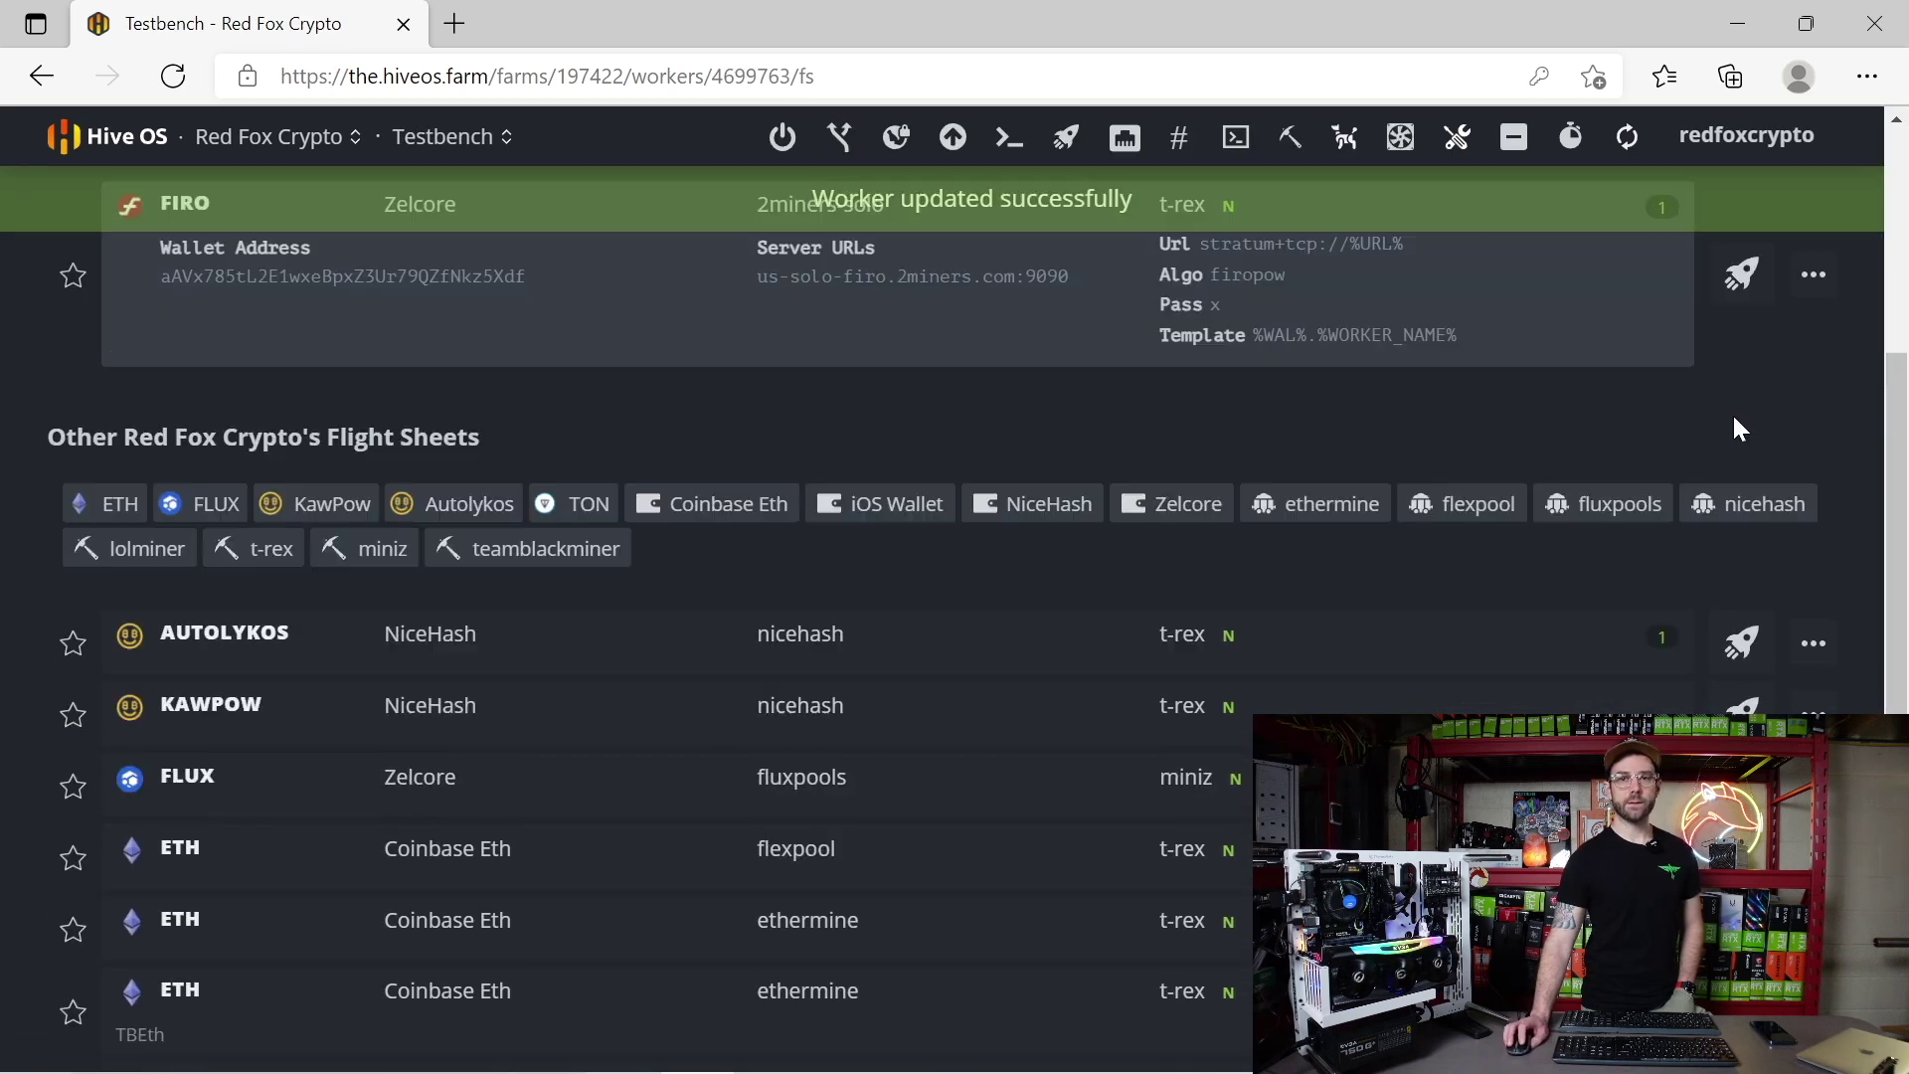
Return to the Testbench worker's Overview page
{"action": "scroll", "coordinate": [596, 686], "scroll_direction": "up", "scroll_amount": 4}
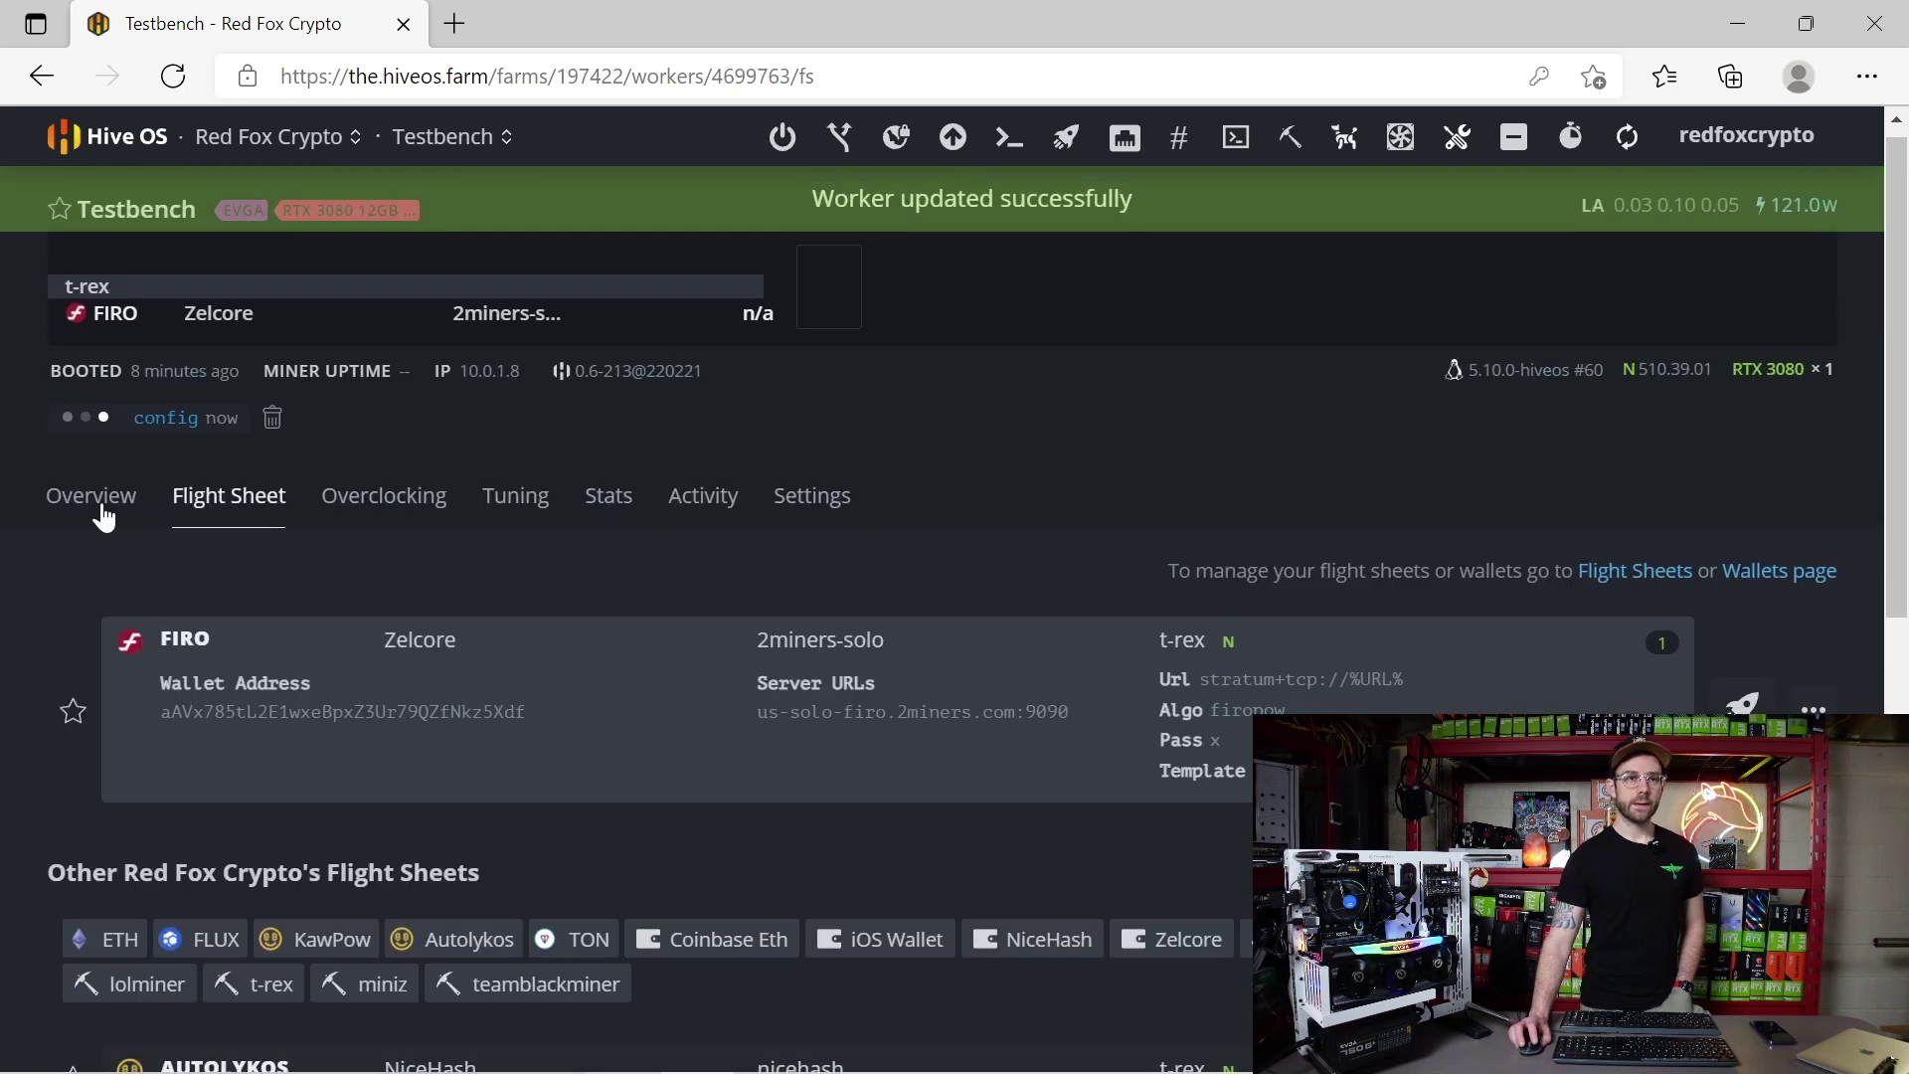
{"action": "left_click", "coordinate": [102, 511]}
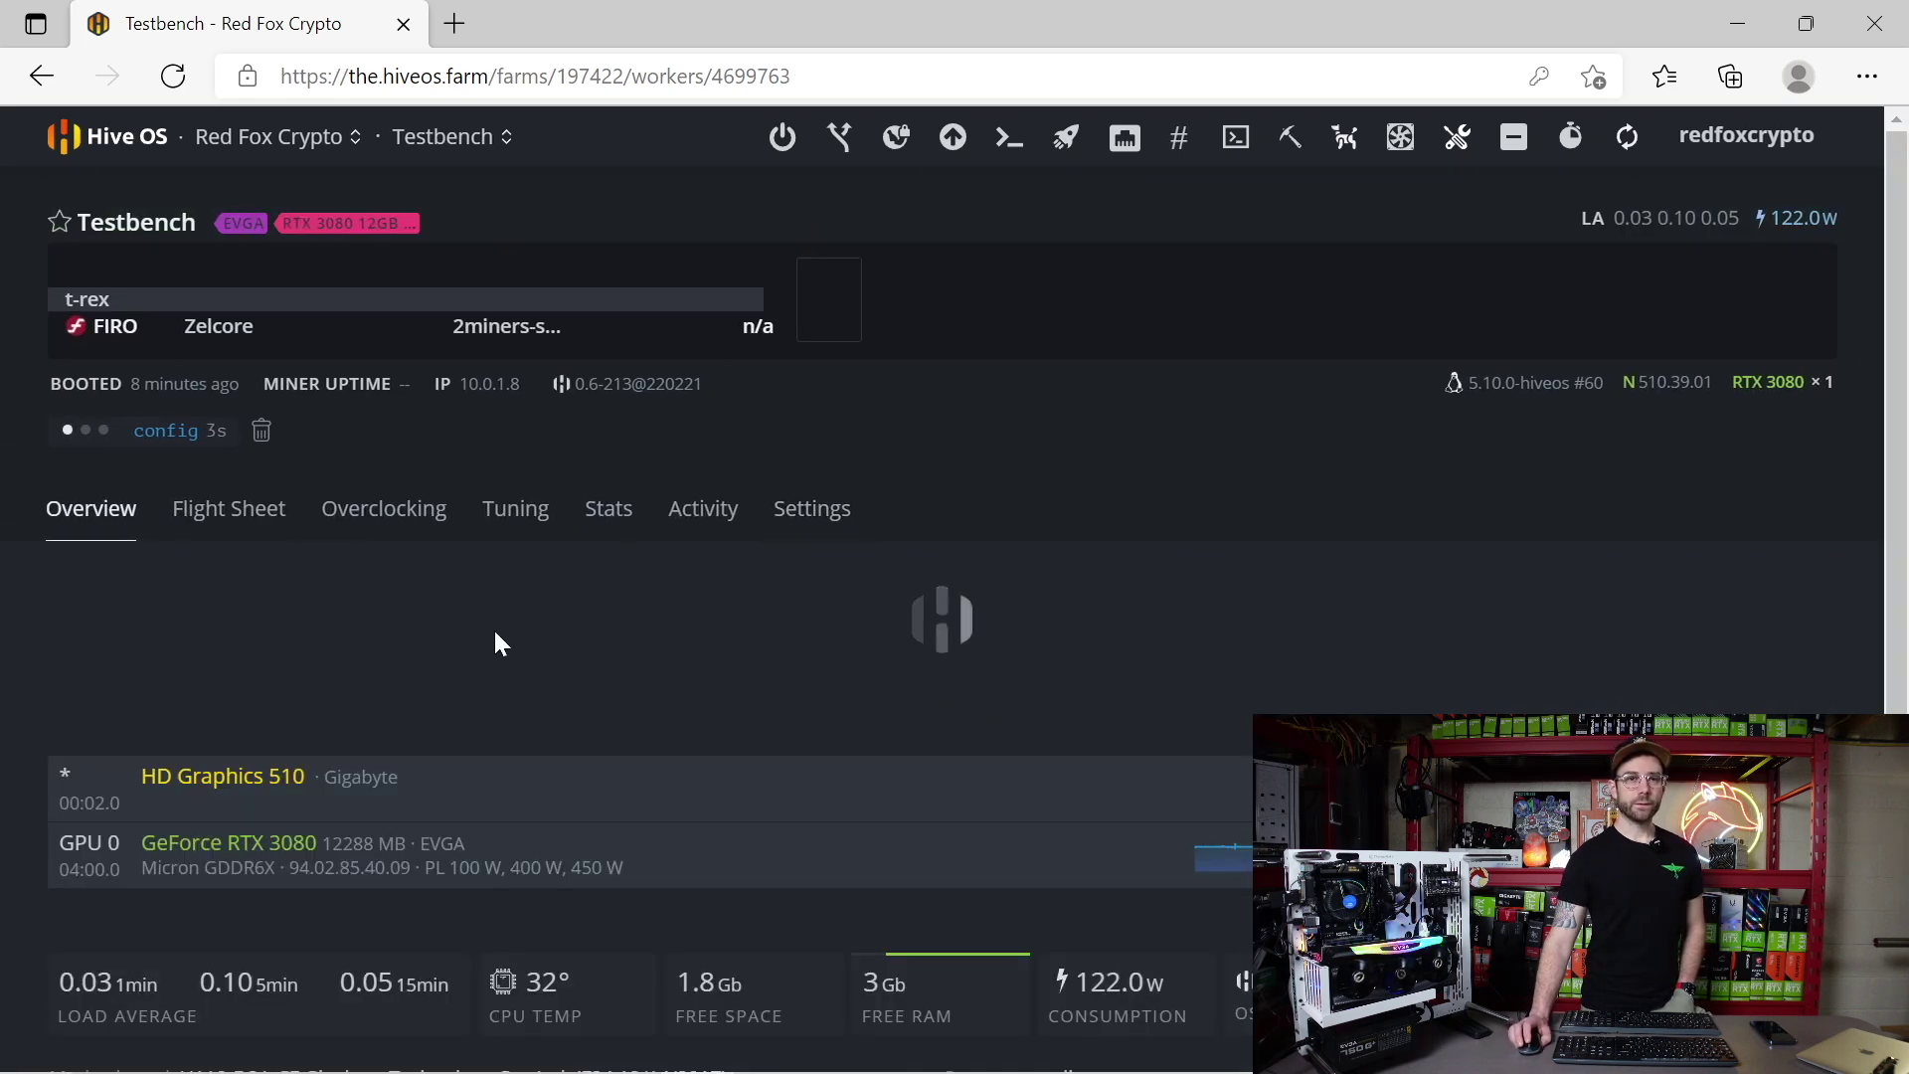
{"action": "scroll", "coordinate": [507, 626], "scroll_direction": "down", "scroll_amount": 4}
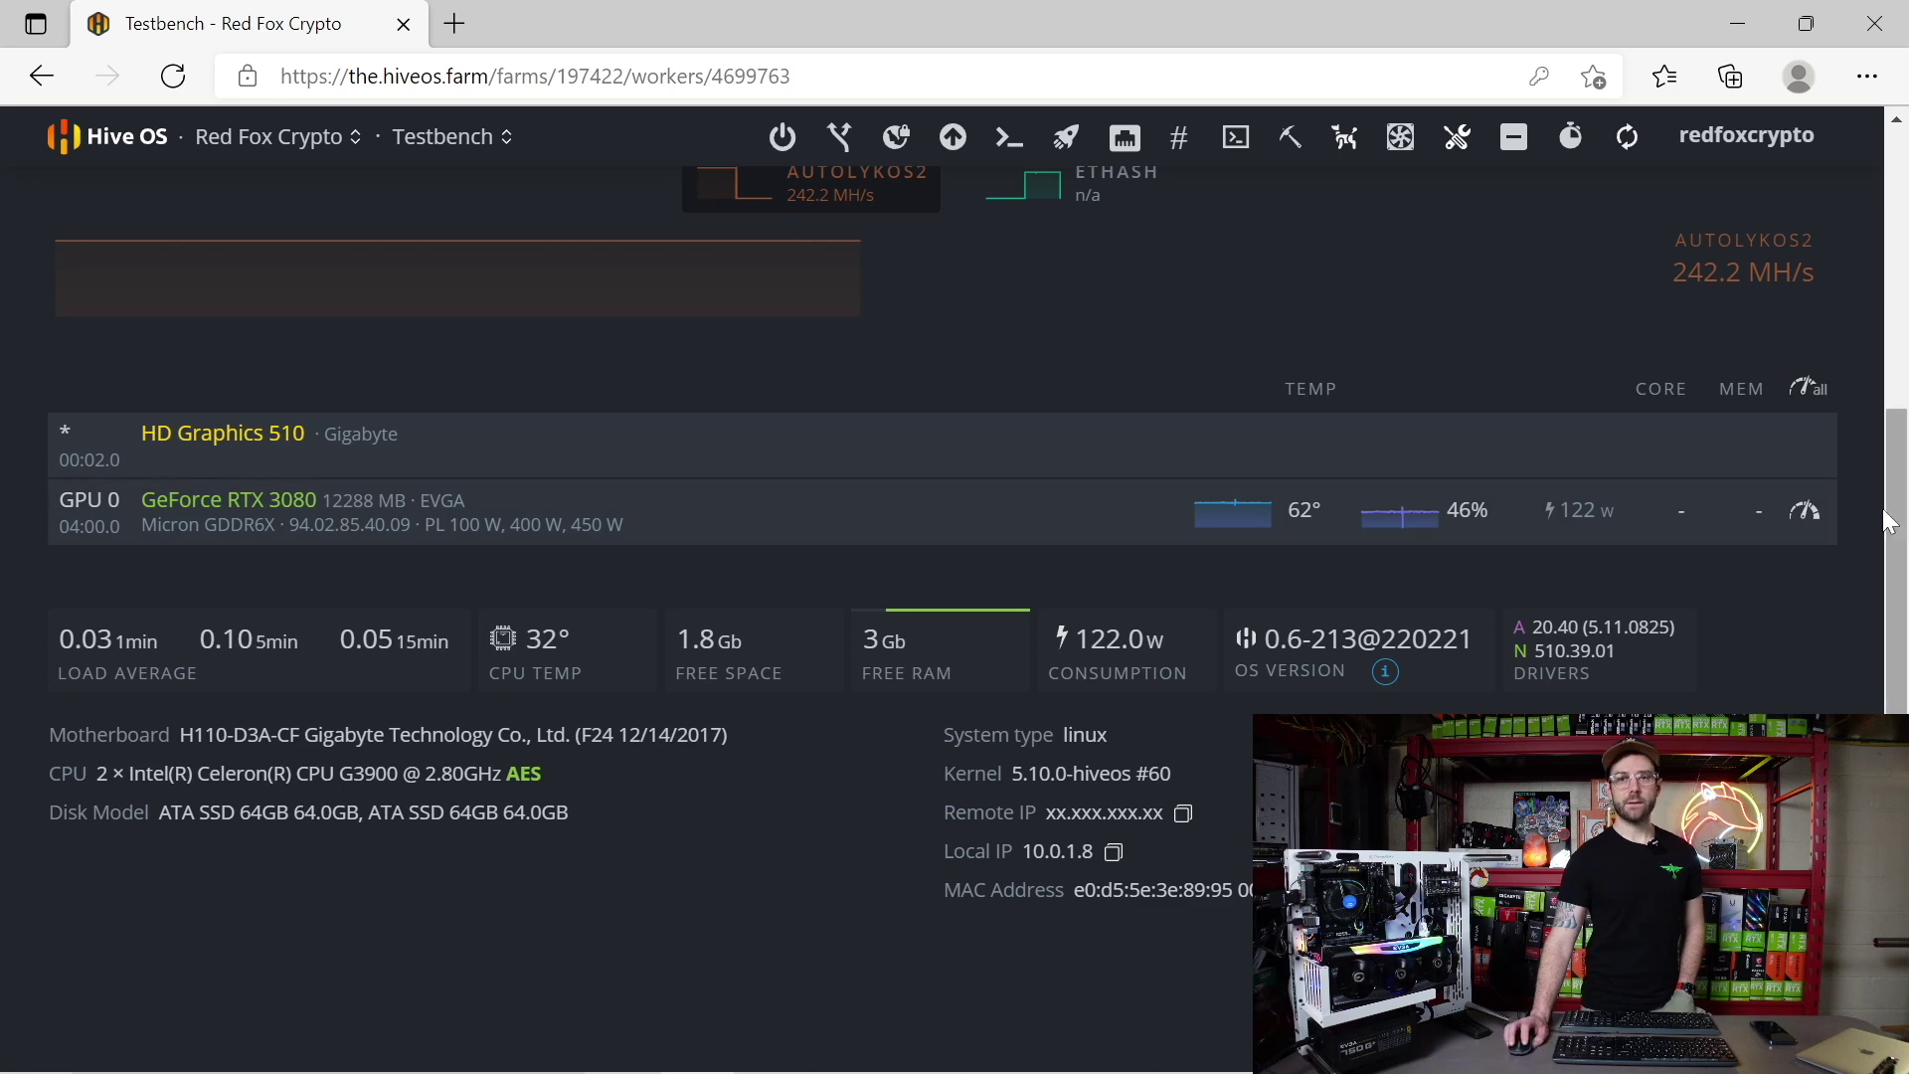
Set GPU 0's core clock offset to 200 and memory clock to 2200, and apply
{"action": "left_click", "coordinate": [1808, 515]}
{"action": "left_click", "coordinate": [994, 348]}
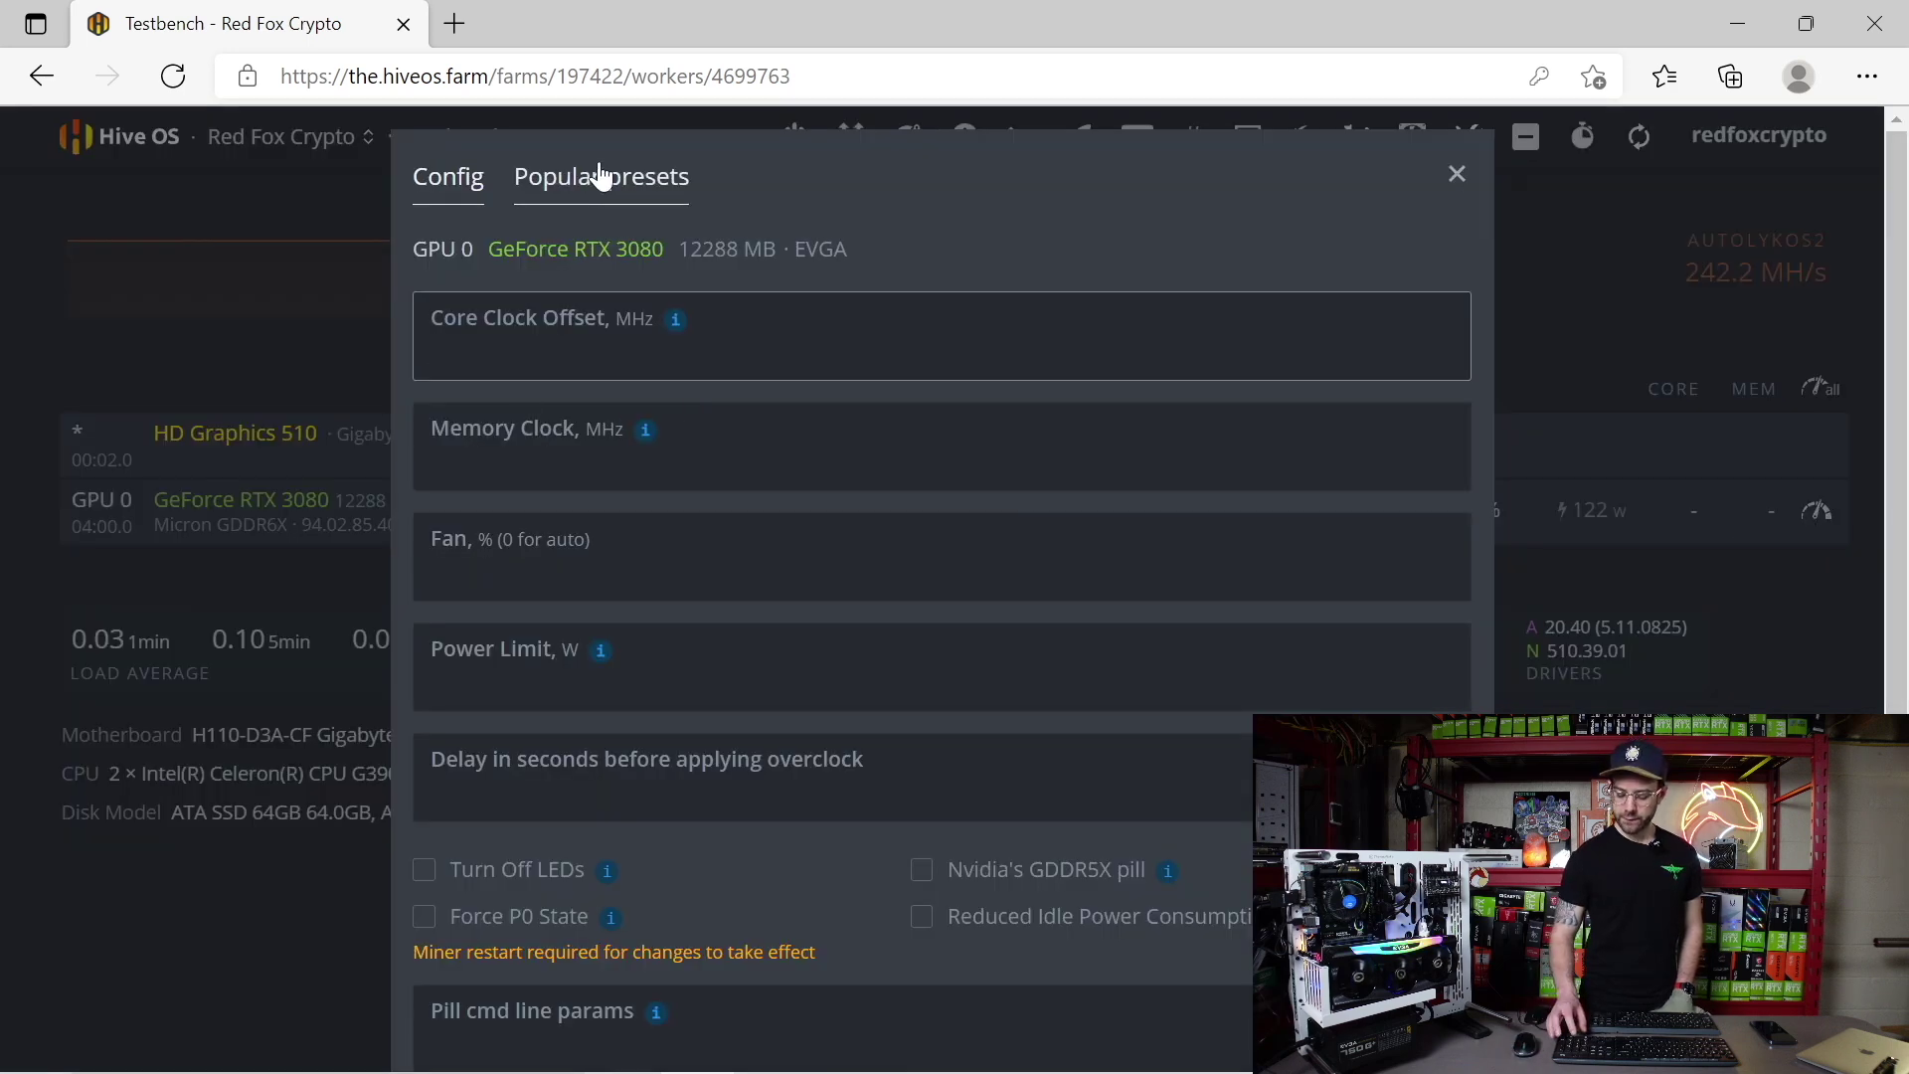
{"action": "type", "text": "200"}
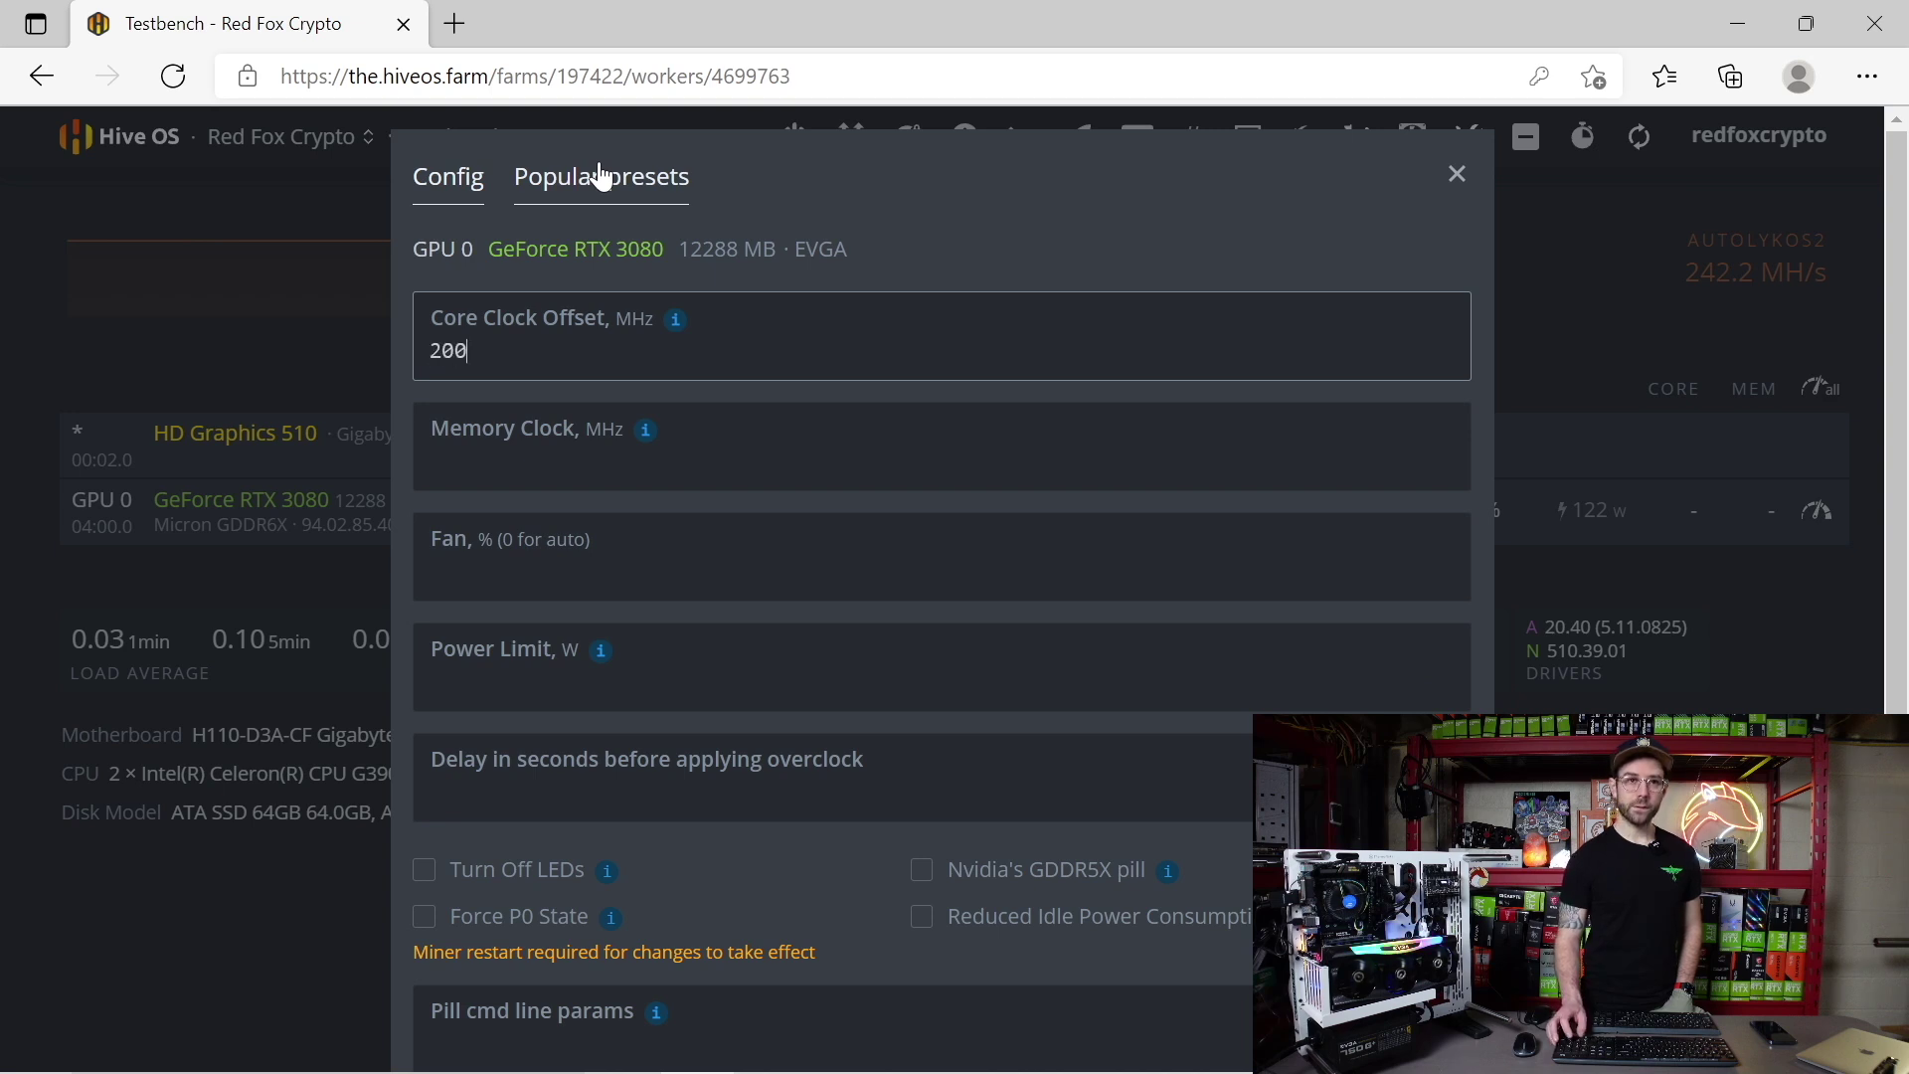
{"action": "key", "text": "Tab"}
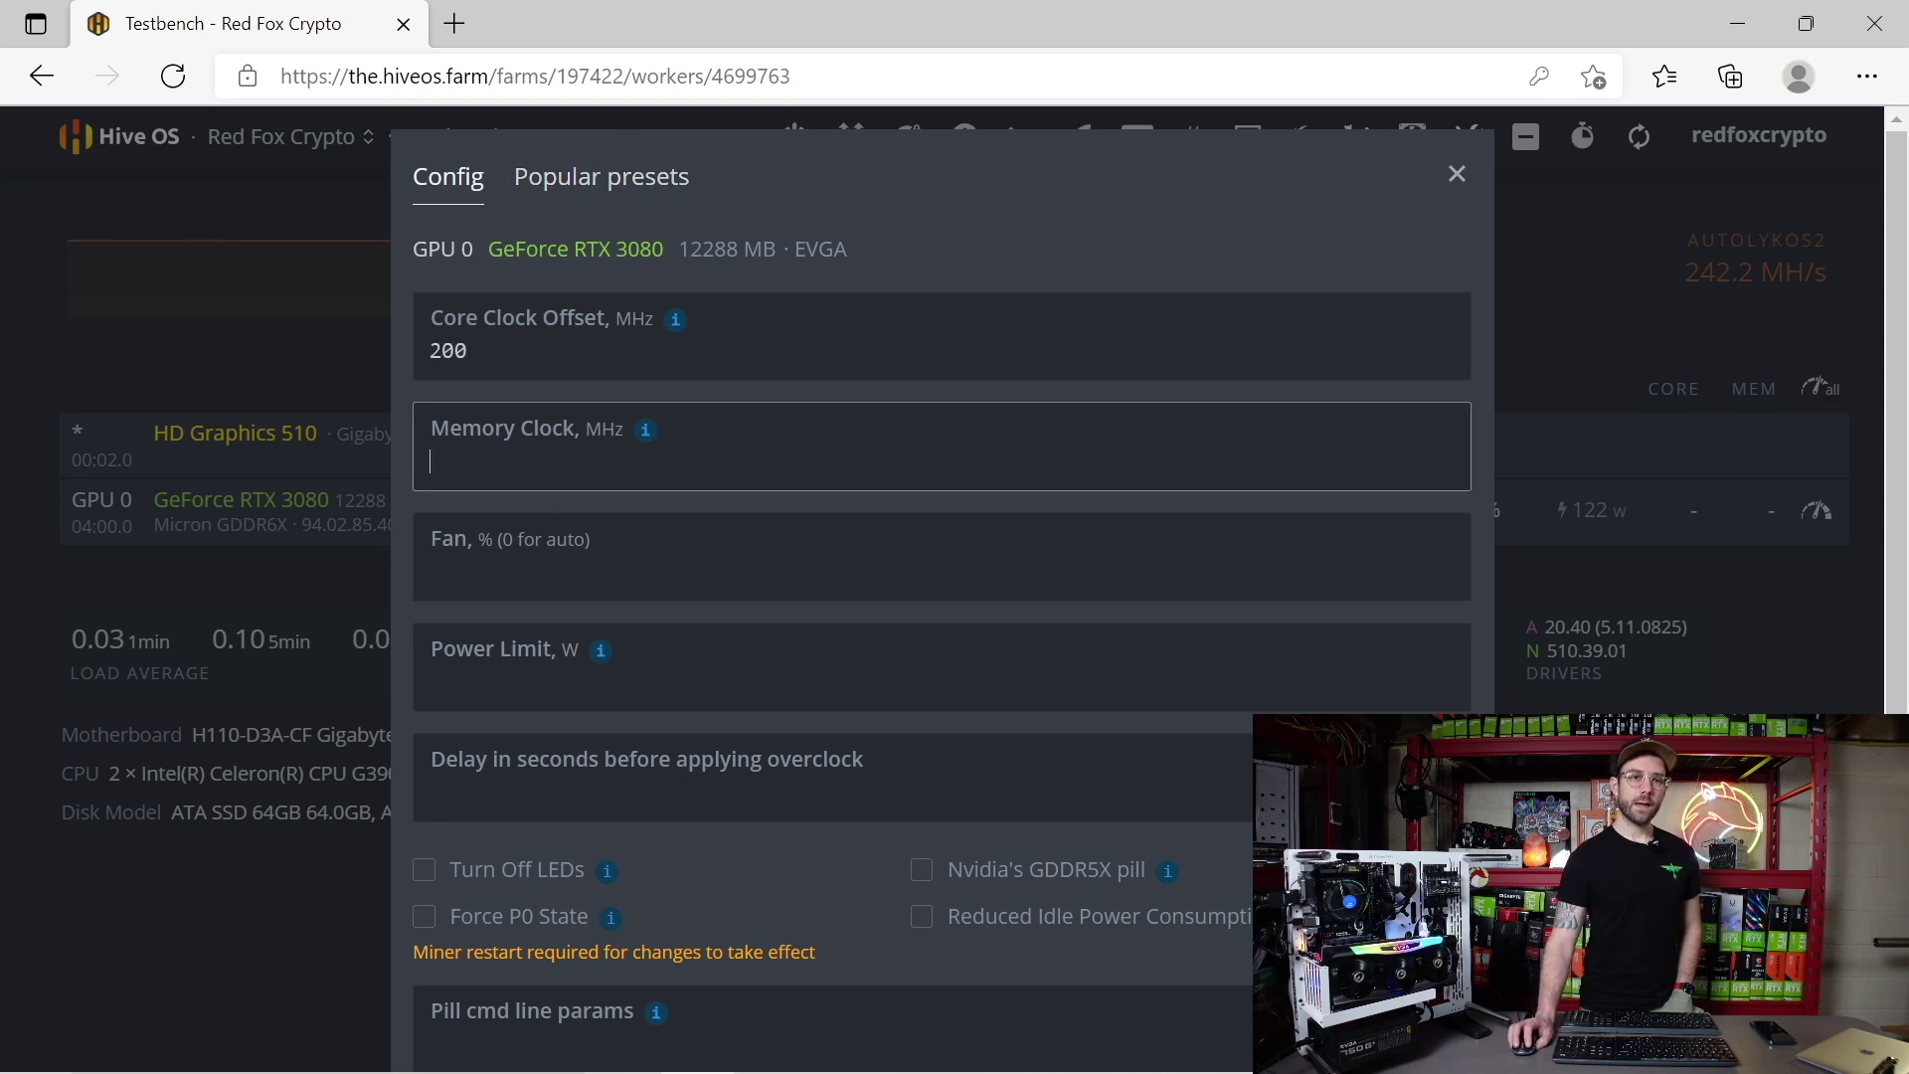
{"action": "type", "text": "2200"}
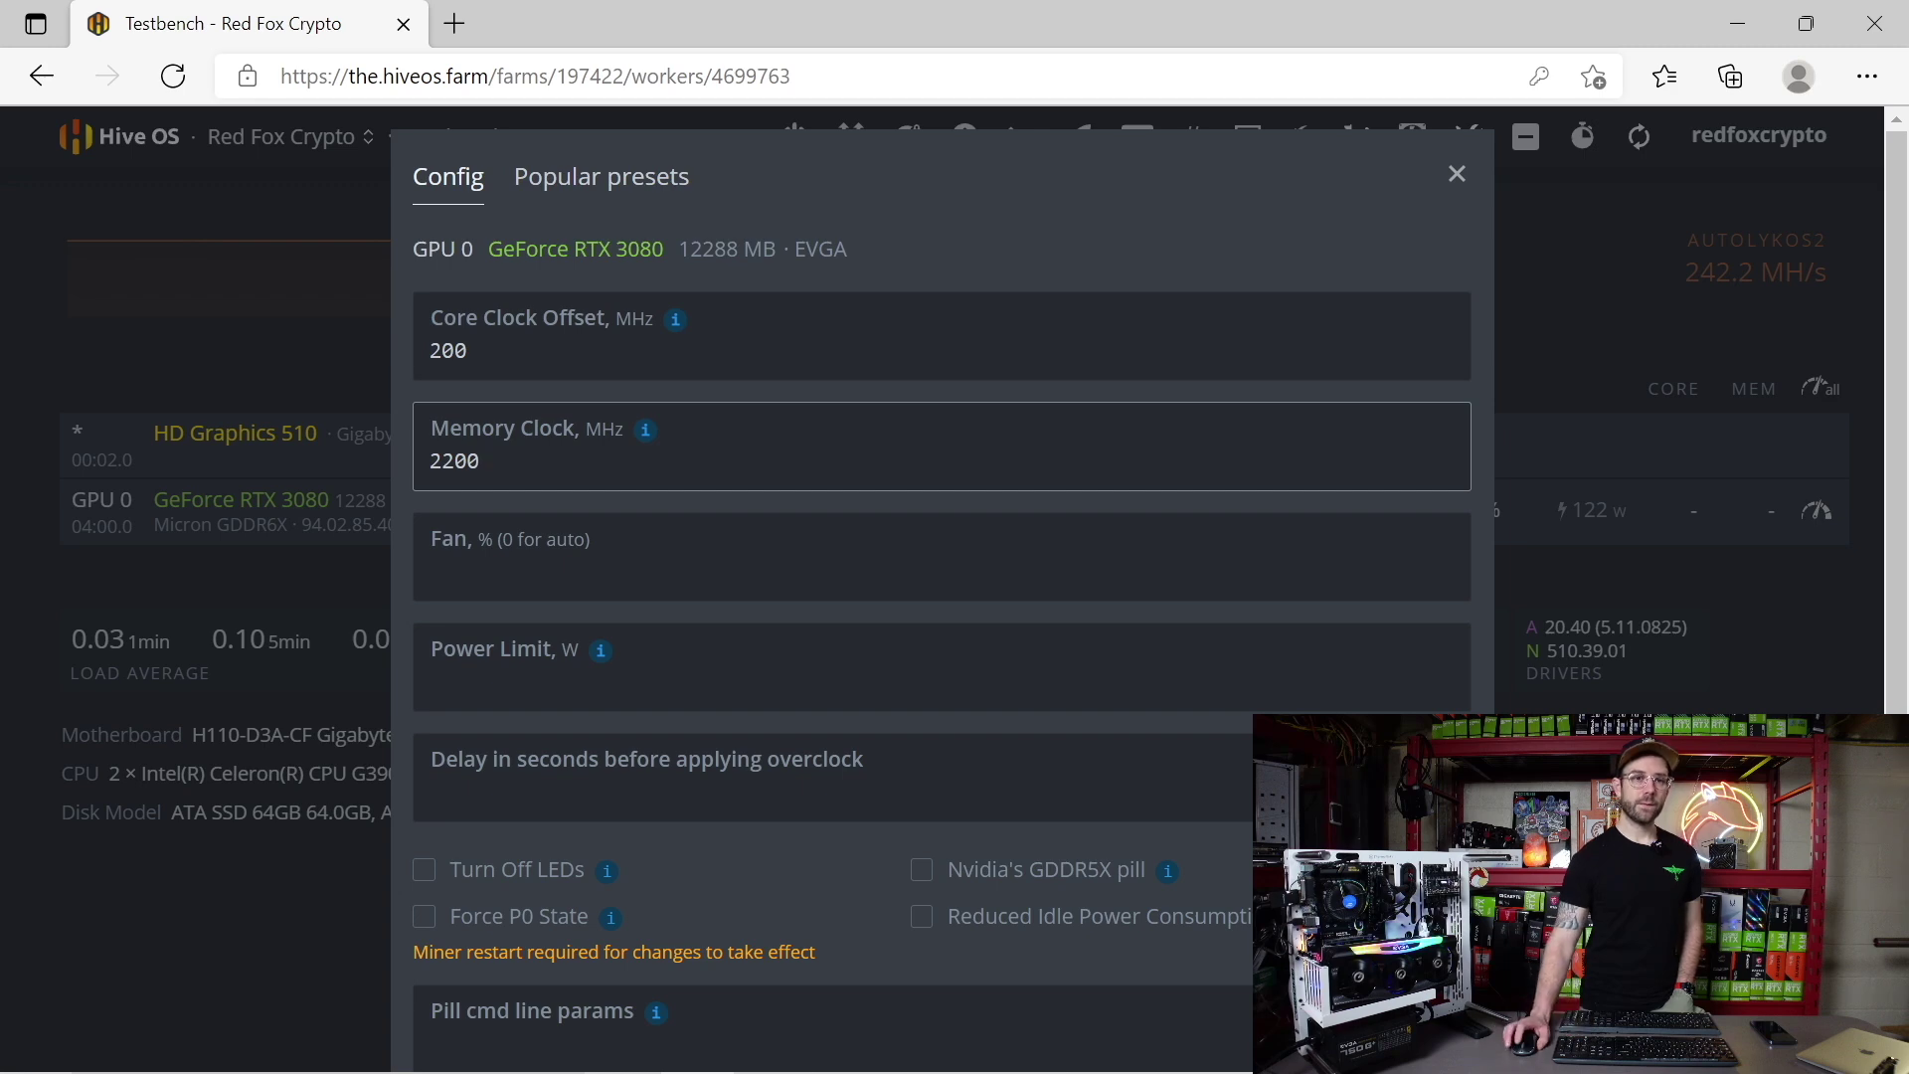
{"action": "scroll", "coordinate": [736, 630], "scroll_direction": "down", "scroll_amount": 3}
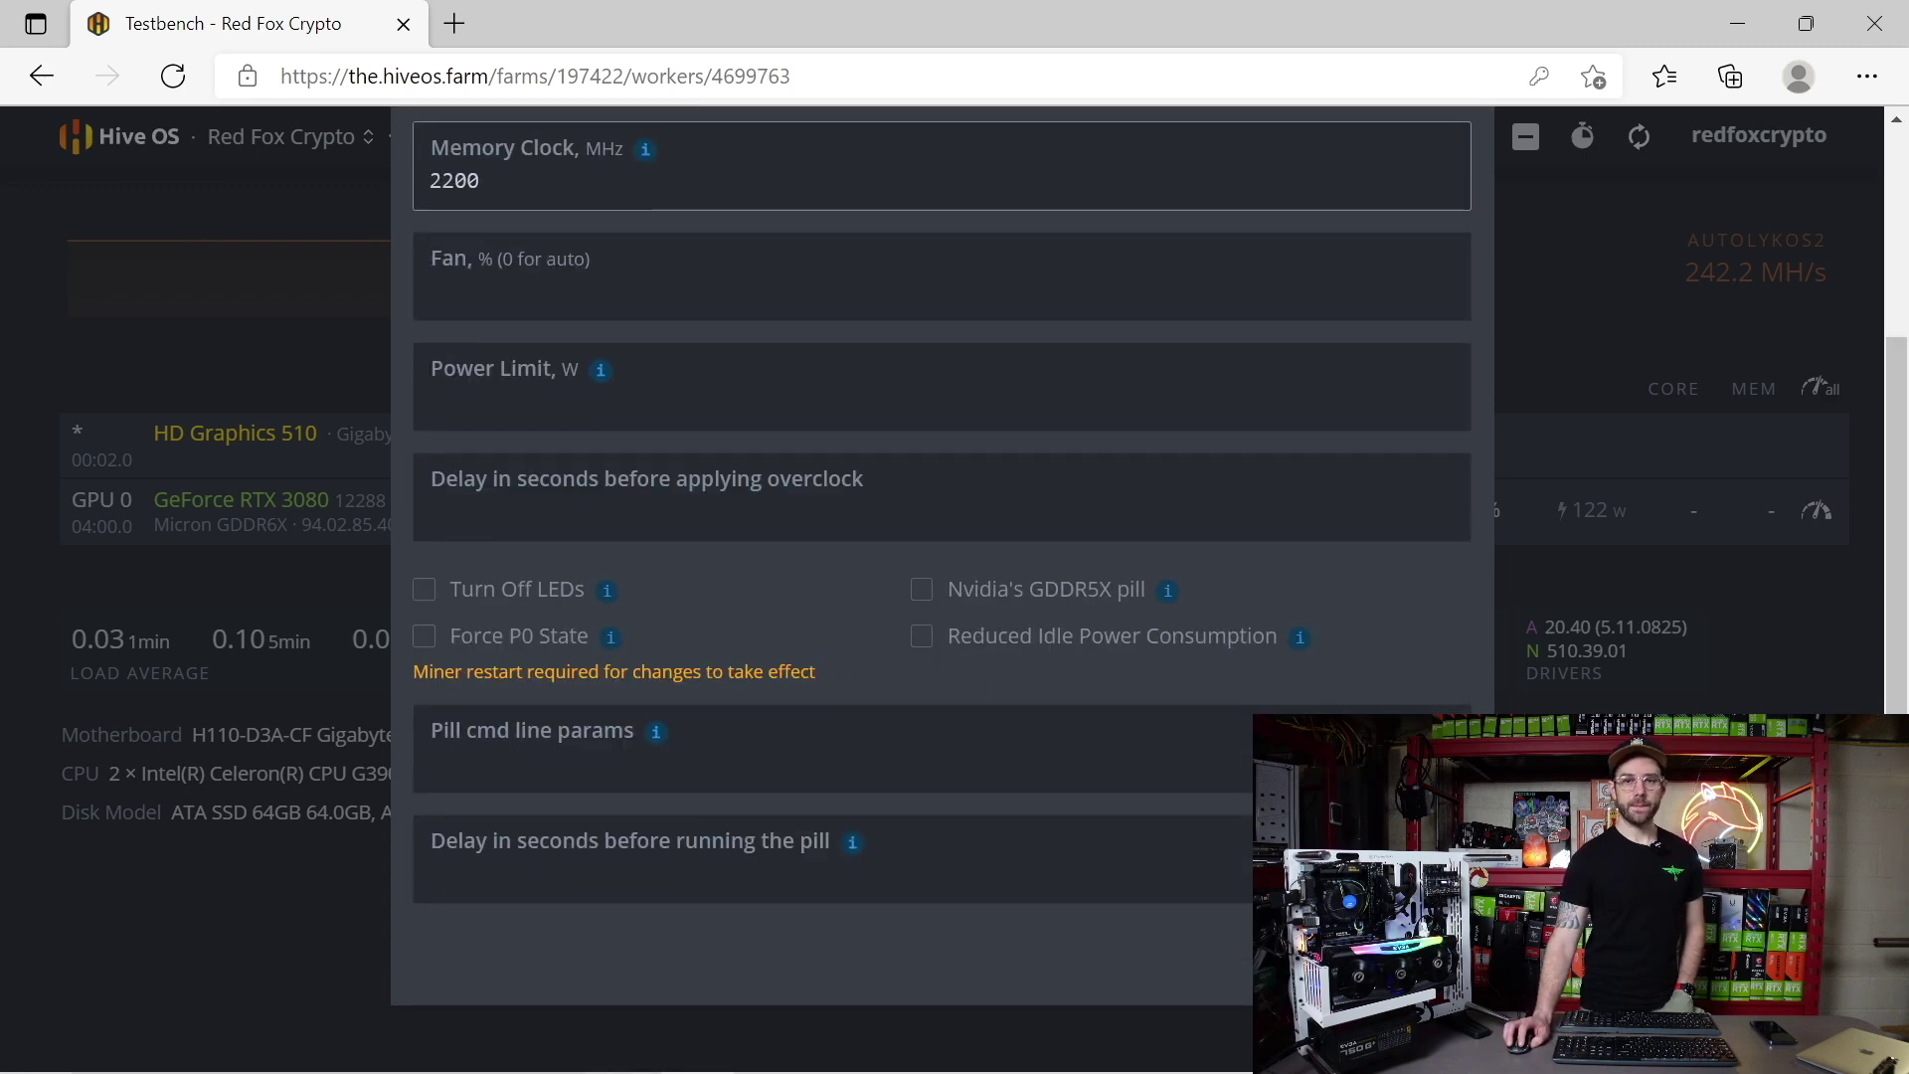
{"action": "key", "text": "Return"}
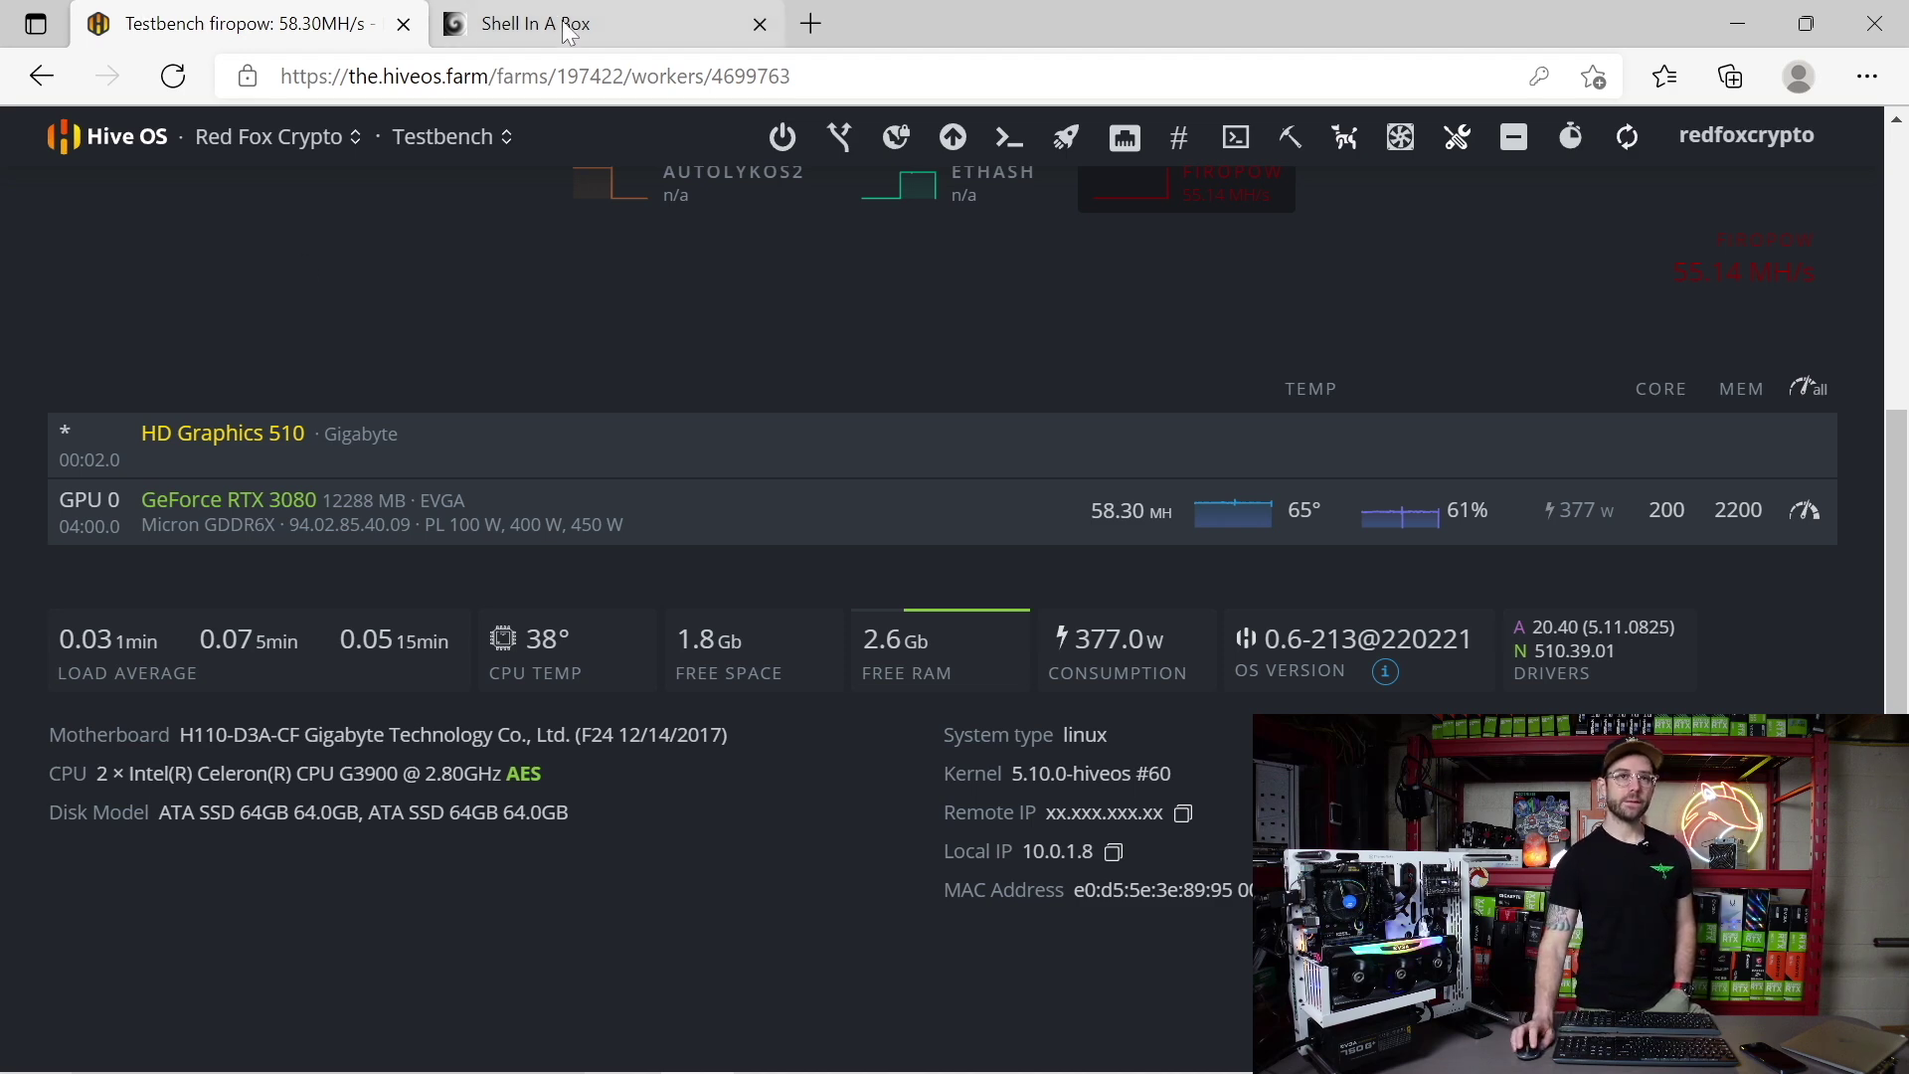
Switch to the Shell In A Box tab to view T-Rex's live FIRO mining output
{"action": "left_click", "coordinate": [466, 20]}
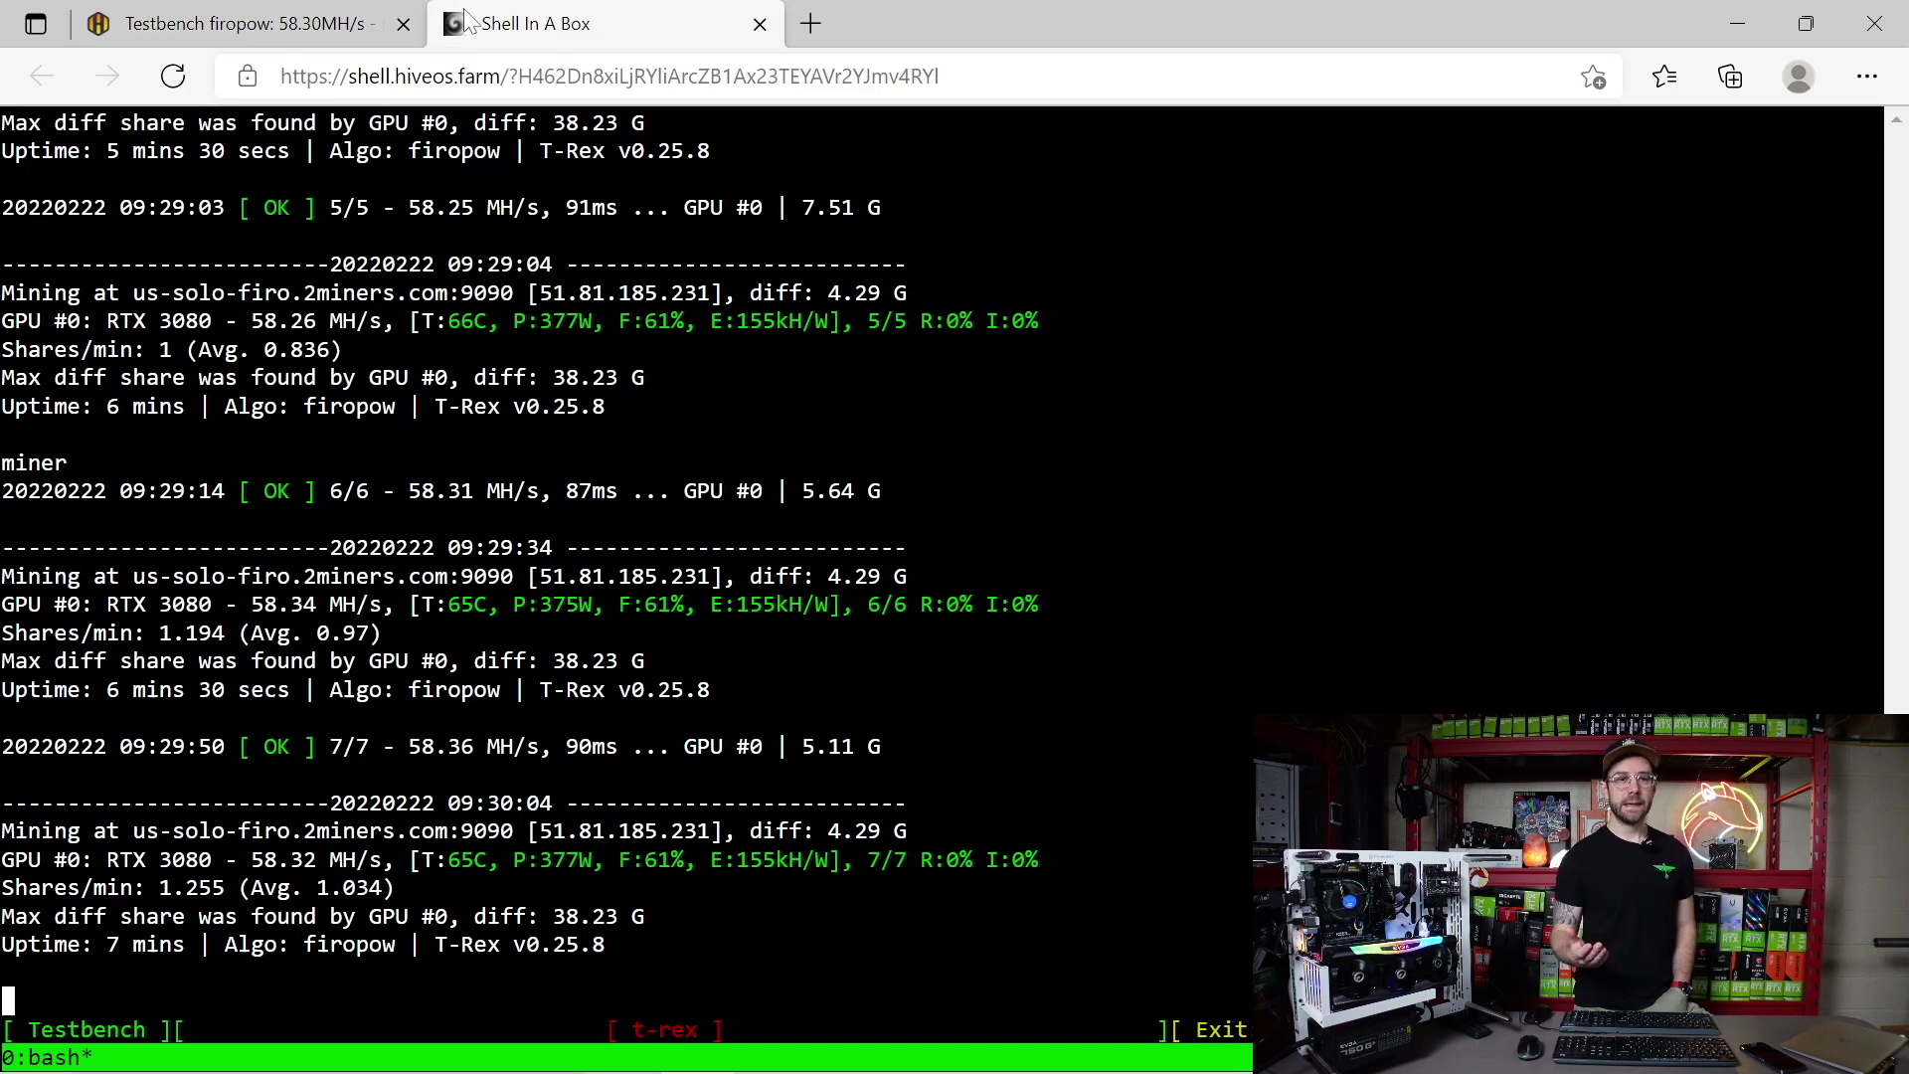